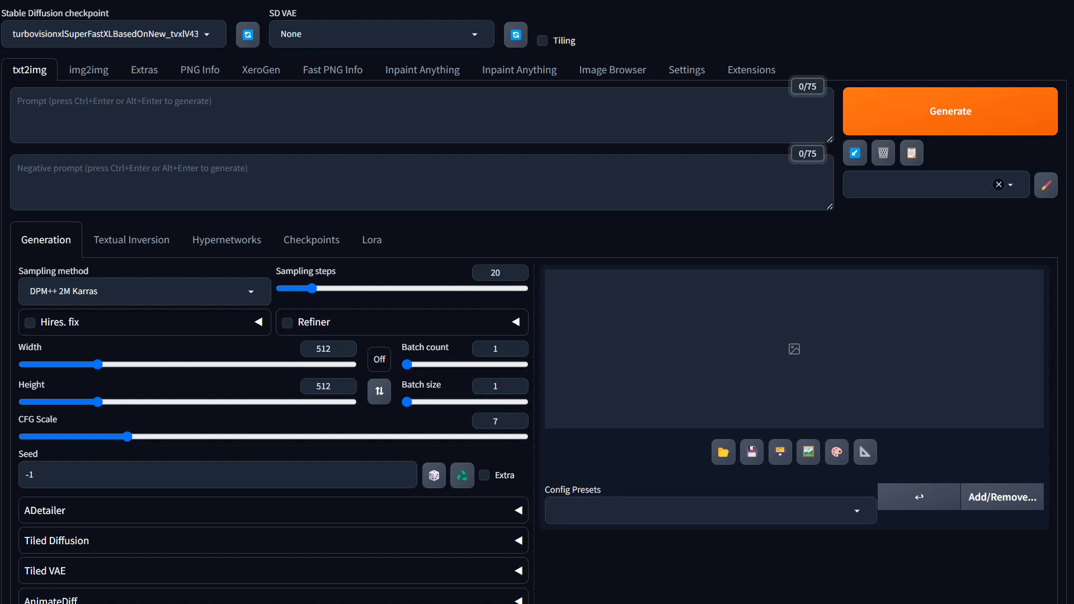
# Step: Switch to Stability Matrix and view the installed packages and the options available for Stable Diffusion WebUI v1.7.0
pyautogui.hotkey('alt', 'Tab')
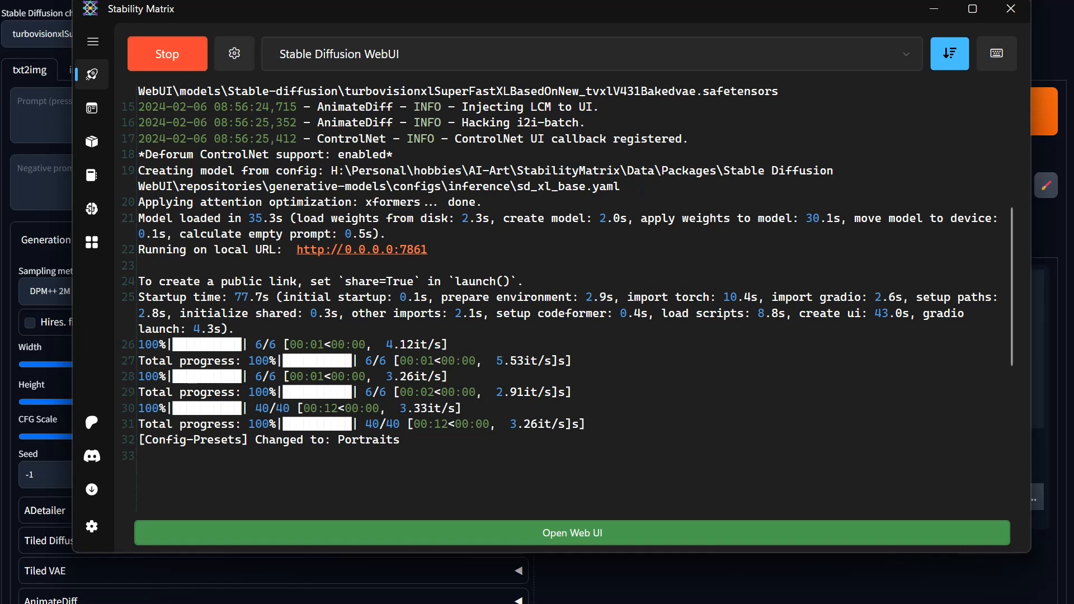
pyautogui.moveTo(267, 11); pyautogui.dragTo(255, 25)
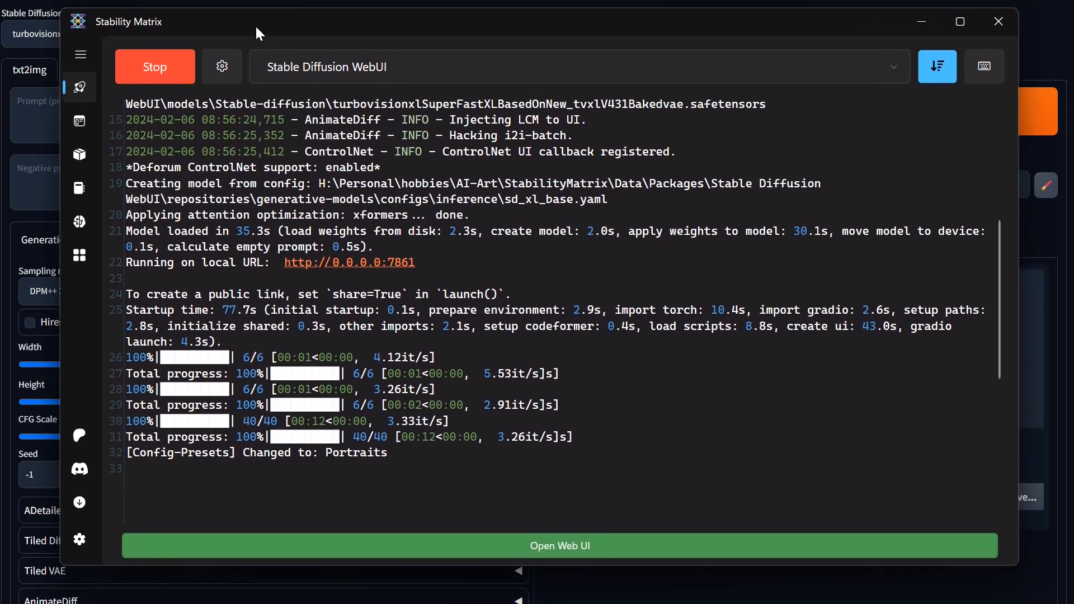
pyautogui.click(80, 157)
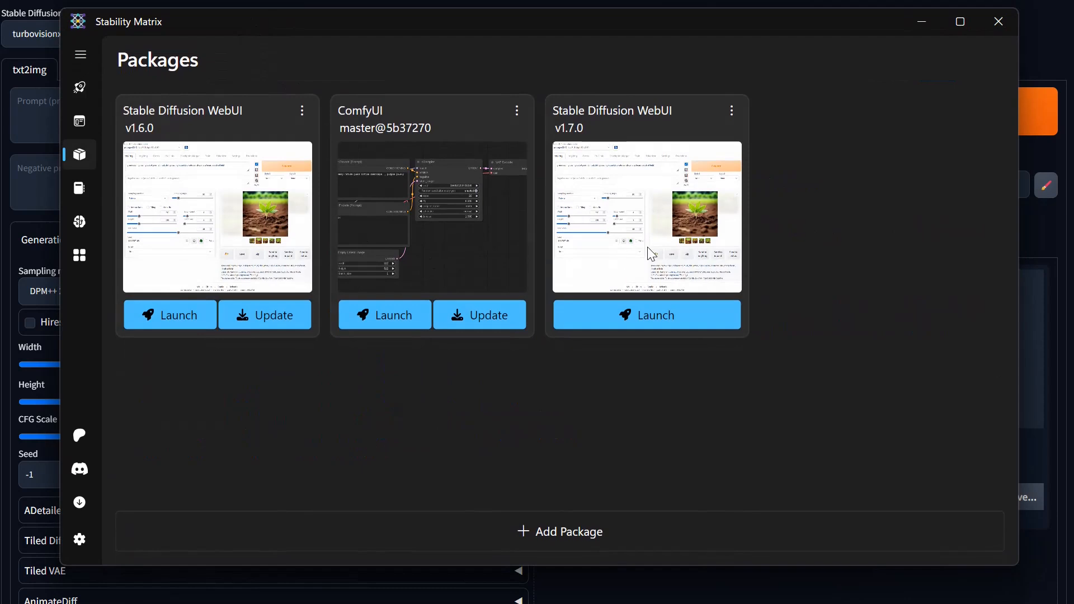
pyautogui.click(732, 111)
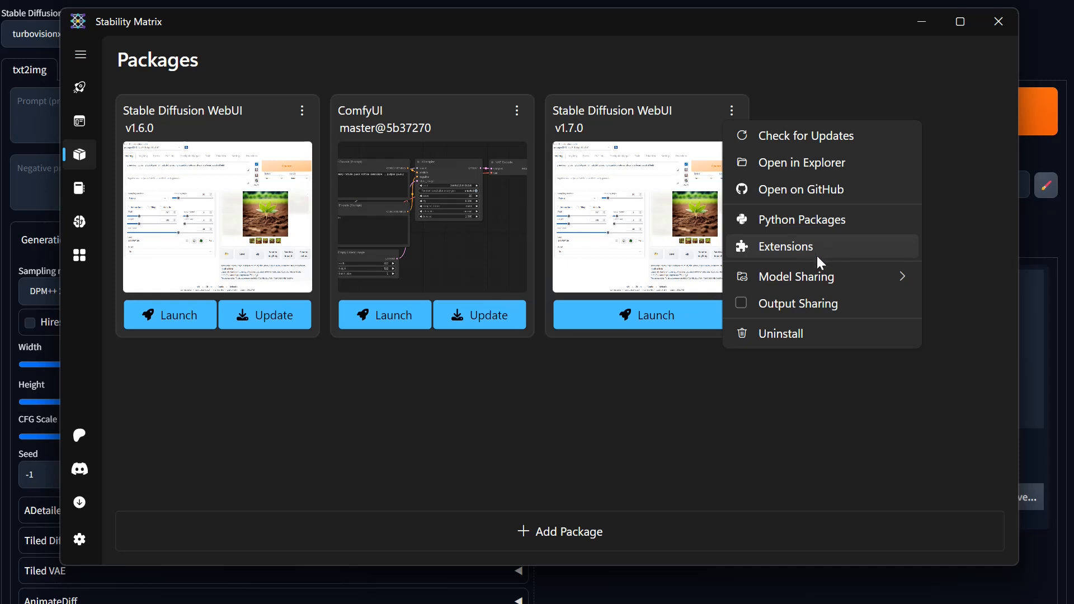
pyautogui.click(572, 415)
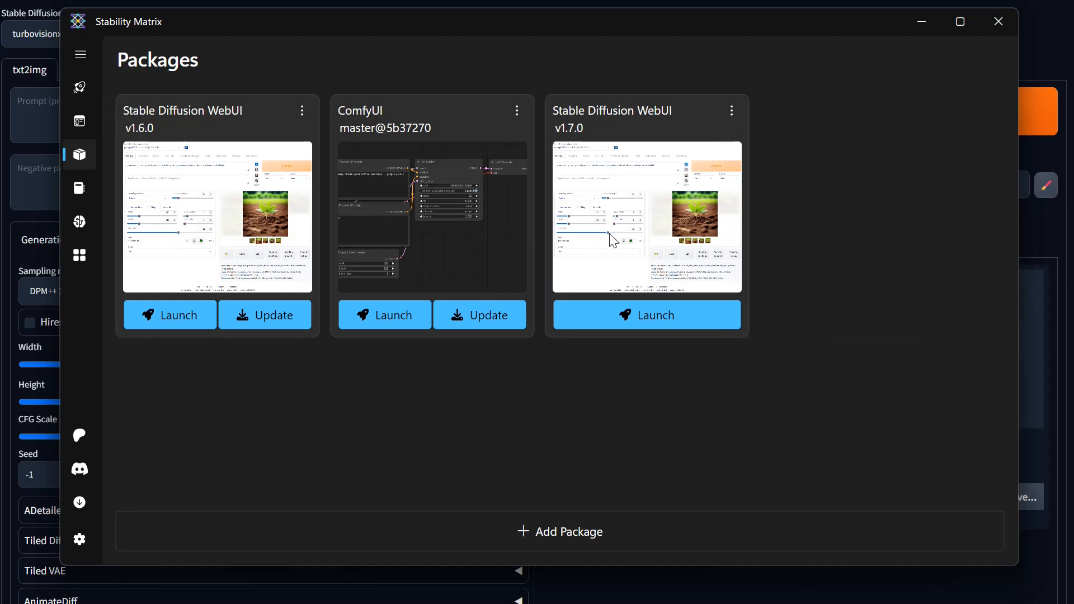
# Step: Review the running Stable Diffusion WebUI package's launch options, including its extra launch arguments
pyautogui.click(81, 89)
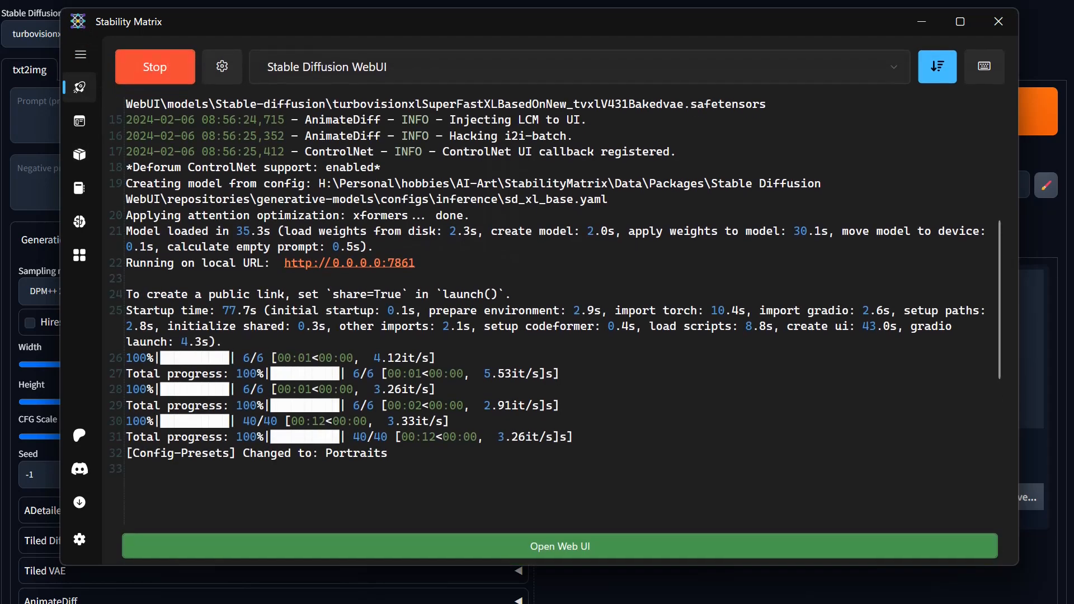
pyautogui.click(222, 66)
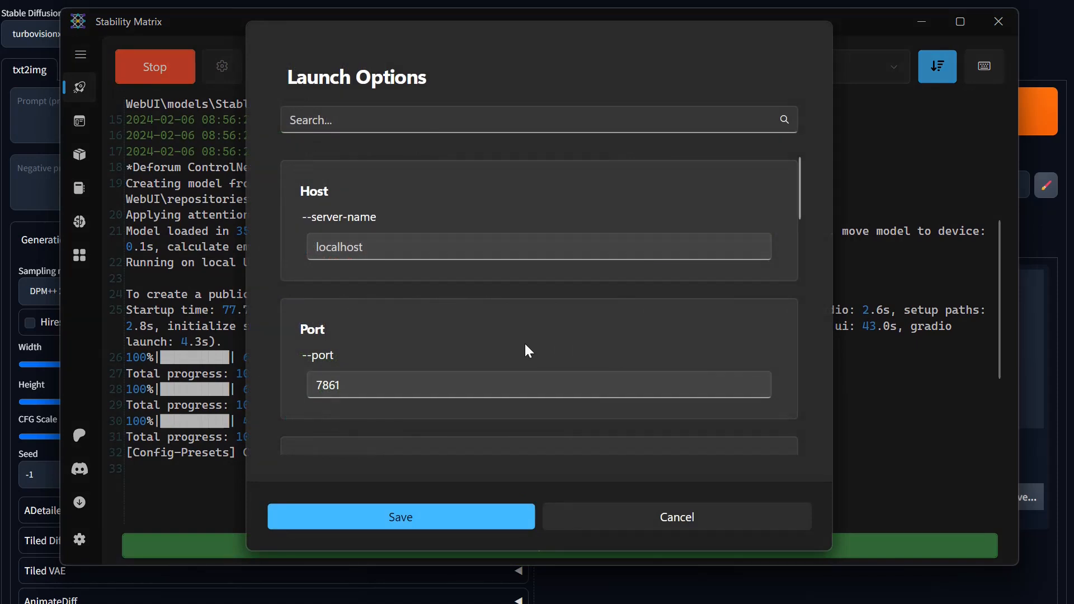
pyautogui.scroll(-10, 522, 327)
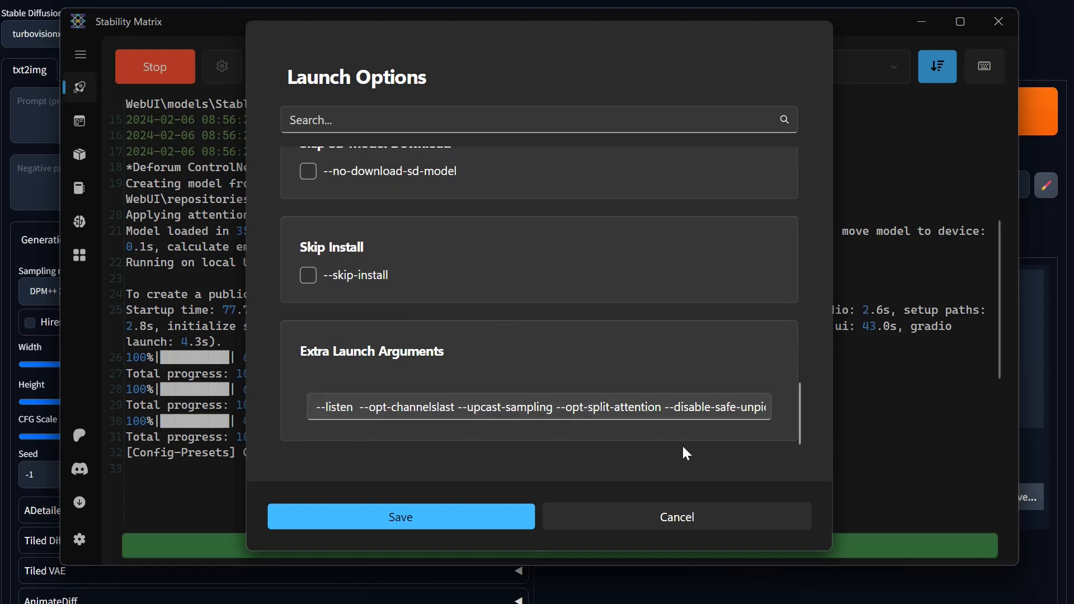
pyautogui.click(597, 406)
pyautogui.doubleClick(705, 407)
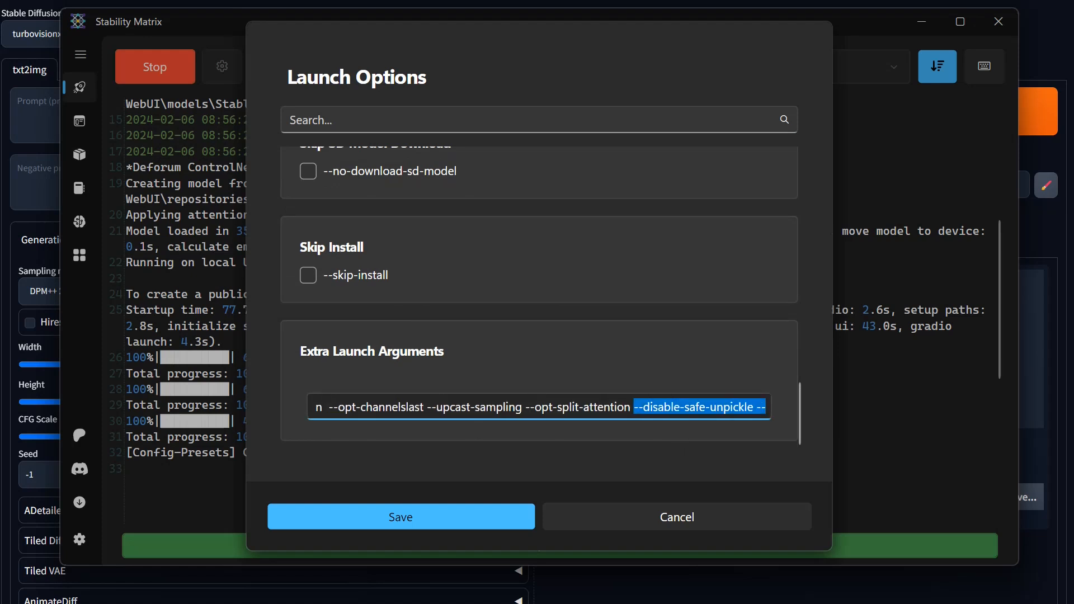
pyautogui.click(636, 406)
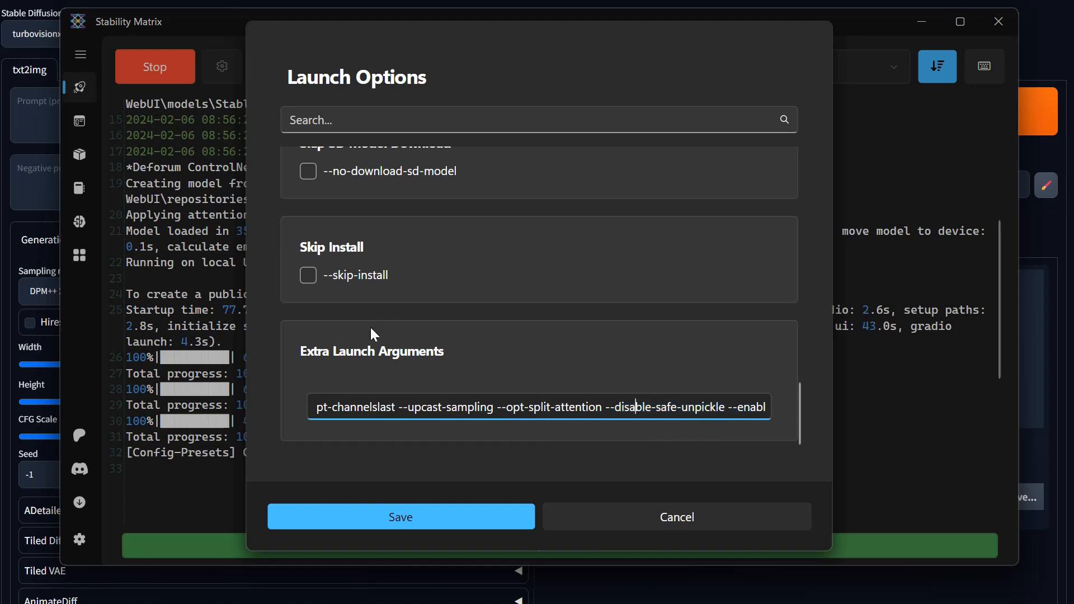
pyautogui.scroll(5, 415, 341)
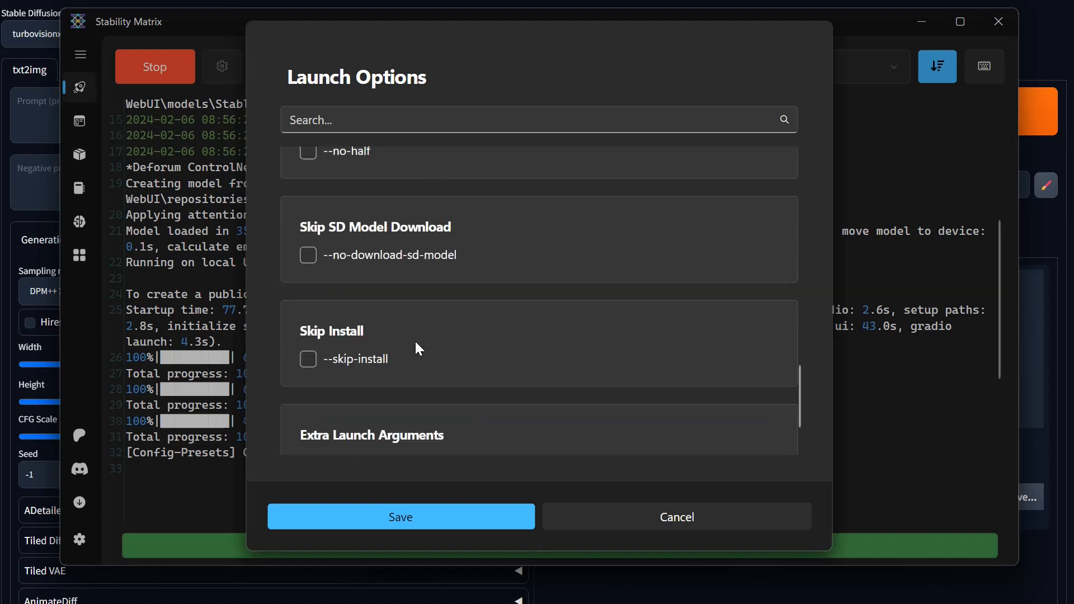
pyautogui.scroll(3, 415, 341)
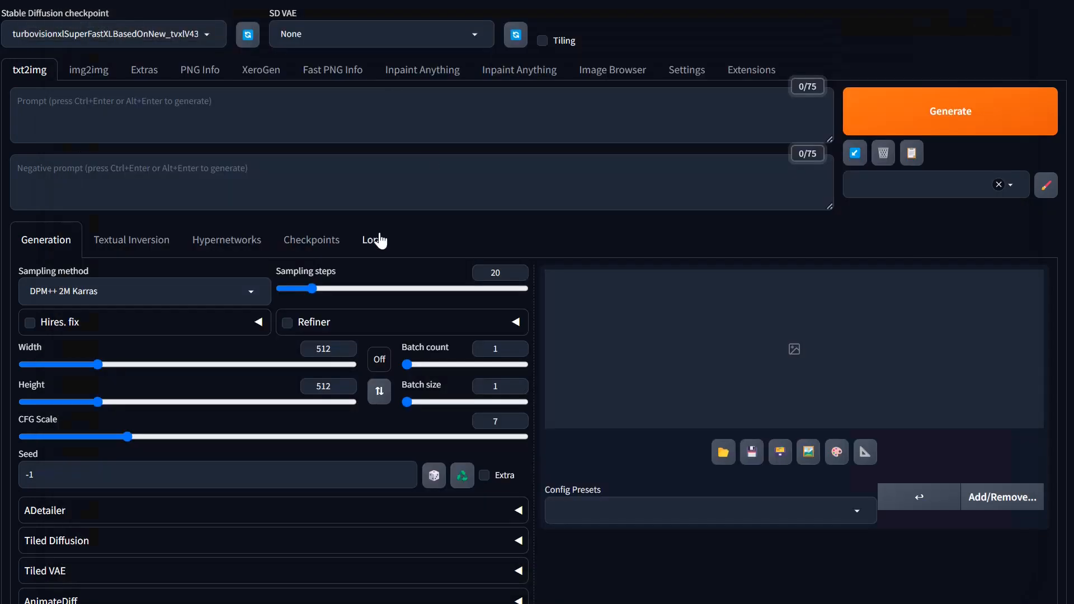
# Step: Switch to the Stable Diffusion WebUI, look over the txt2img Lora models and return to the generation parameters
pyautogui.click(383, 242)
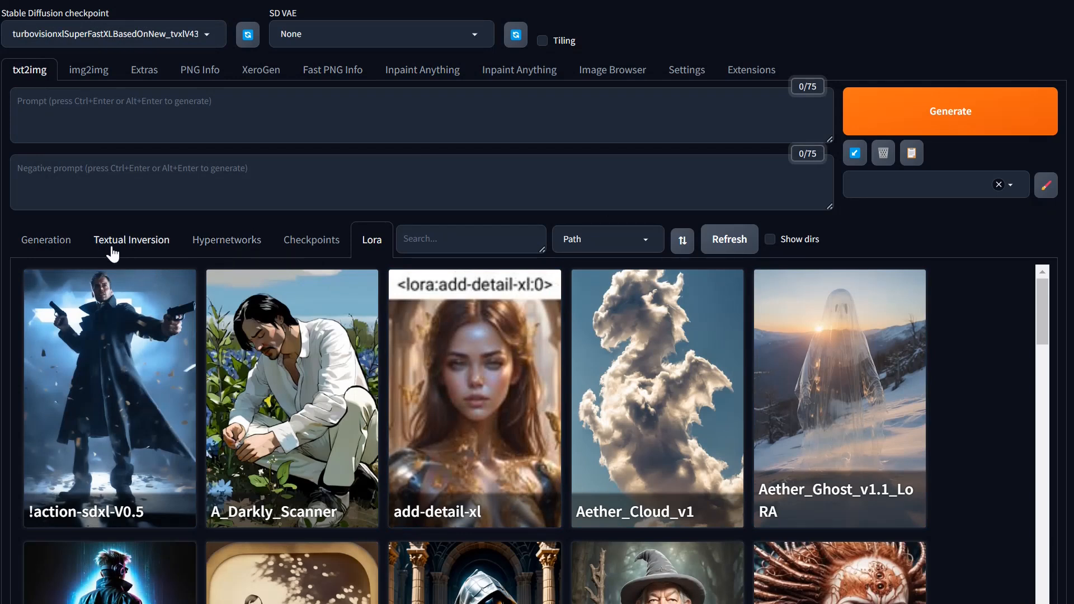
pyautogui.click(110, 248)
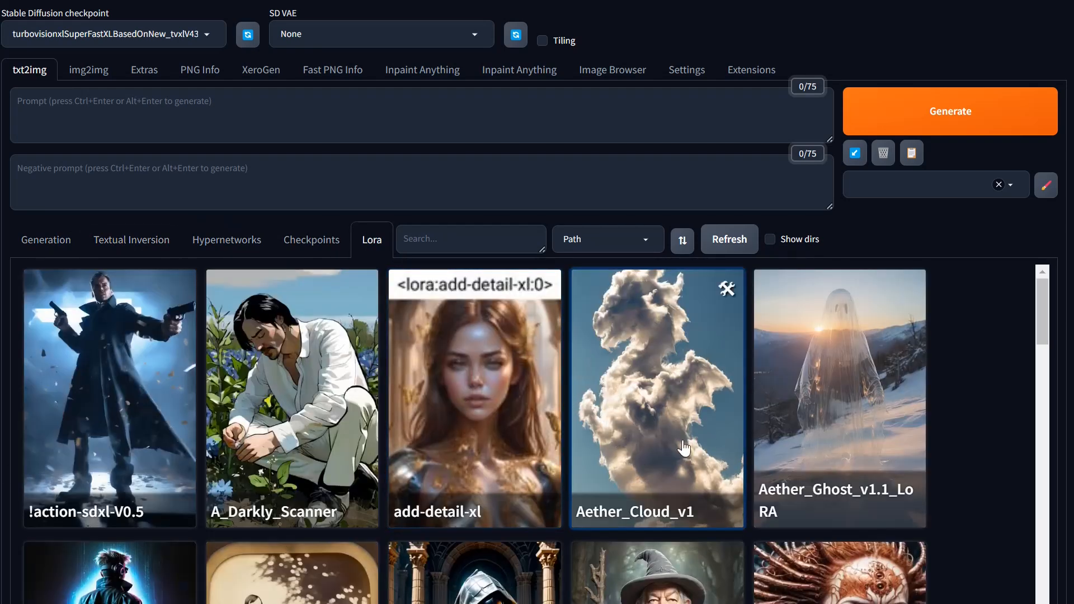
pyautogui.moveTo(366, 293)
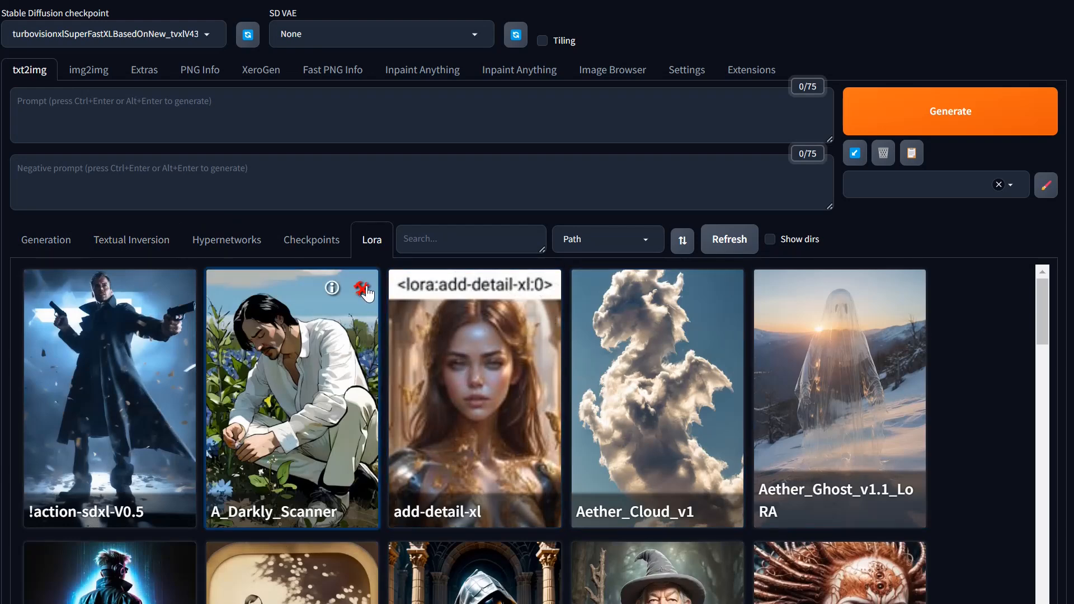
pyautogui.click(42, 239)
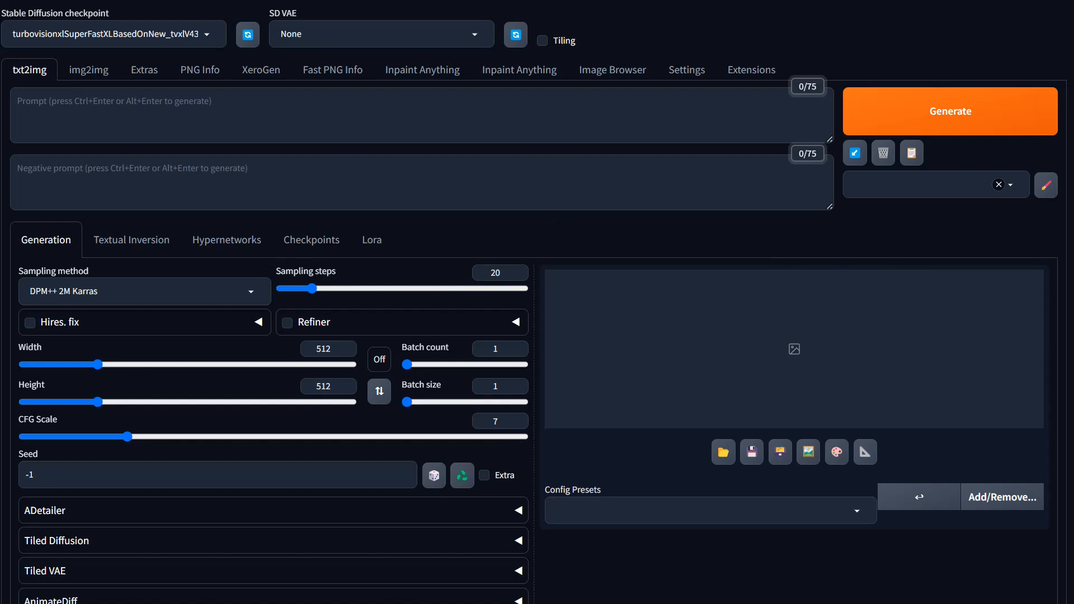
# Step: Examine the output directory settings under Paths for saving, especially the directory for txt2img images
pyautogui.click(688, 71)
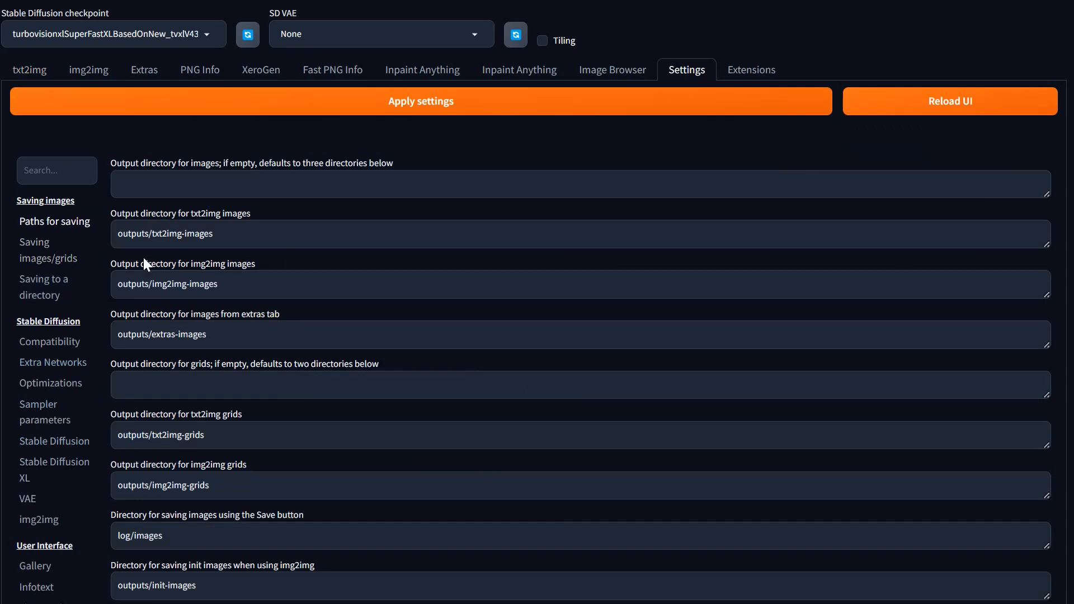
pyautogui.scroll(-2, 537, 336)
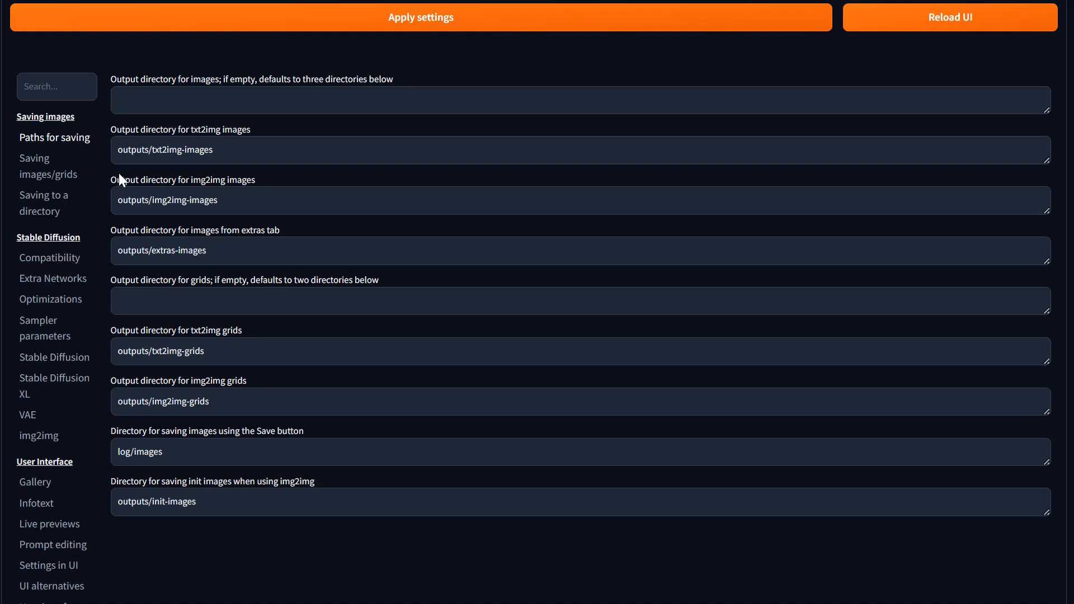
pyautogui.moveTo(118, 149); pyautogui.dragTo(213, 149)
pyautogui.click(137, 149)
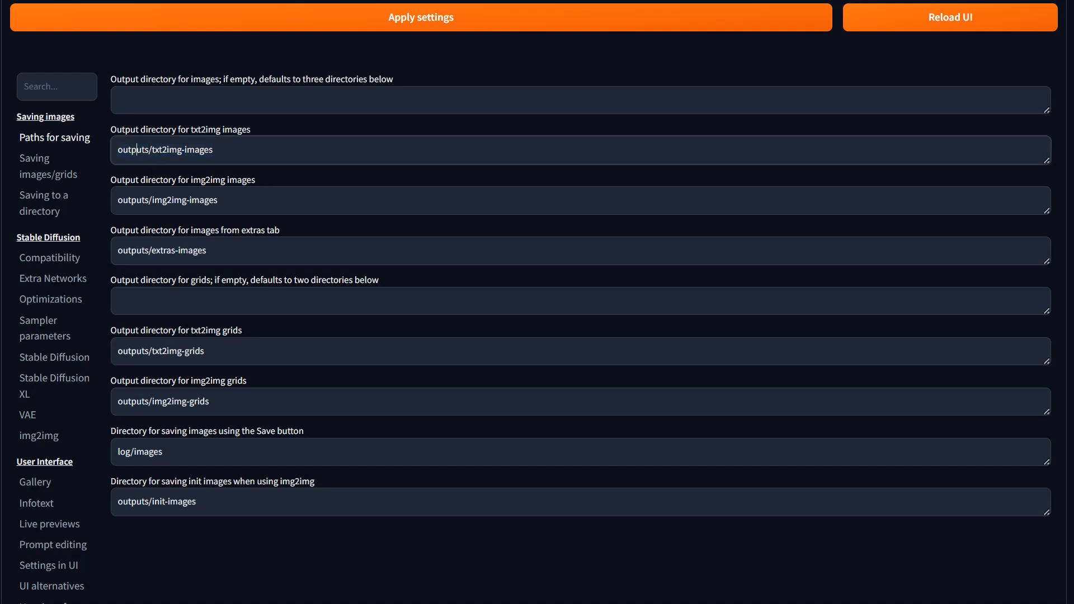
pyautogui.moveTo(118, 150); pyautogui.dragTo(213, 149)
pyautogui.click(118, 149)
# Step: Examine the file format and filename pattern for images in the Saving images/grids settings
pyautogui.click(35, 168)
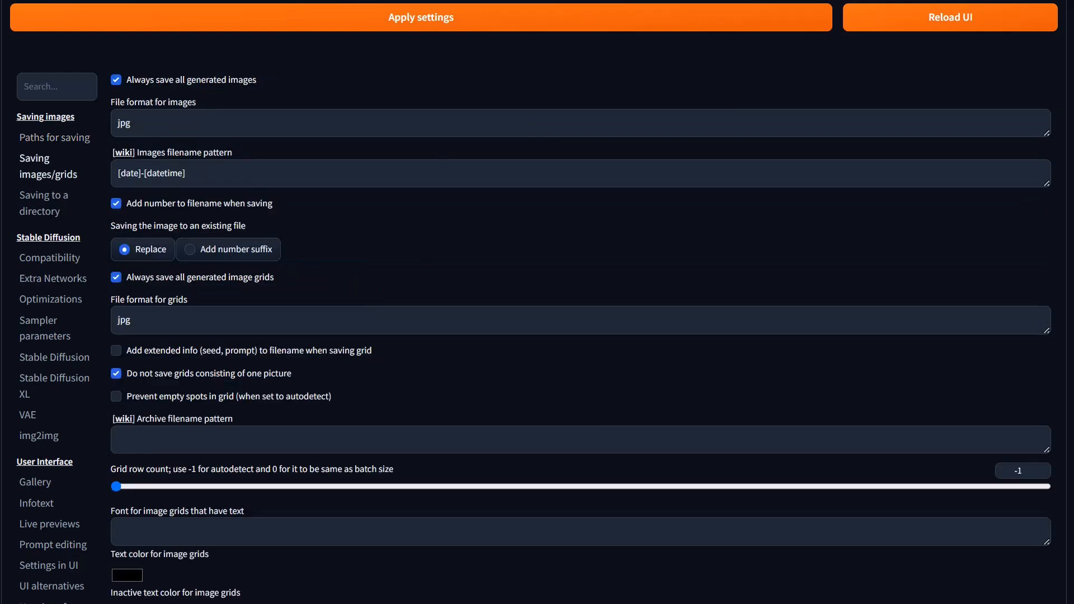
pyautogui.click(130, 123)
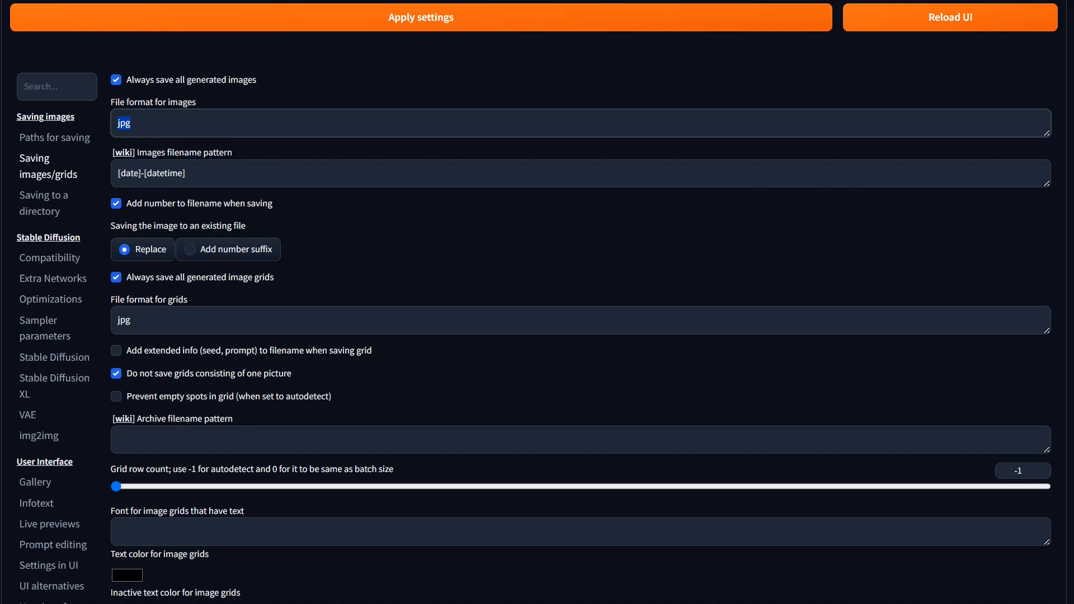
pyautogui.click(185, 173)
pyautogui.moveTo(185, 173); pyautogui.dragTo(92, 177)
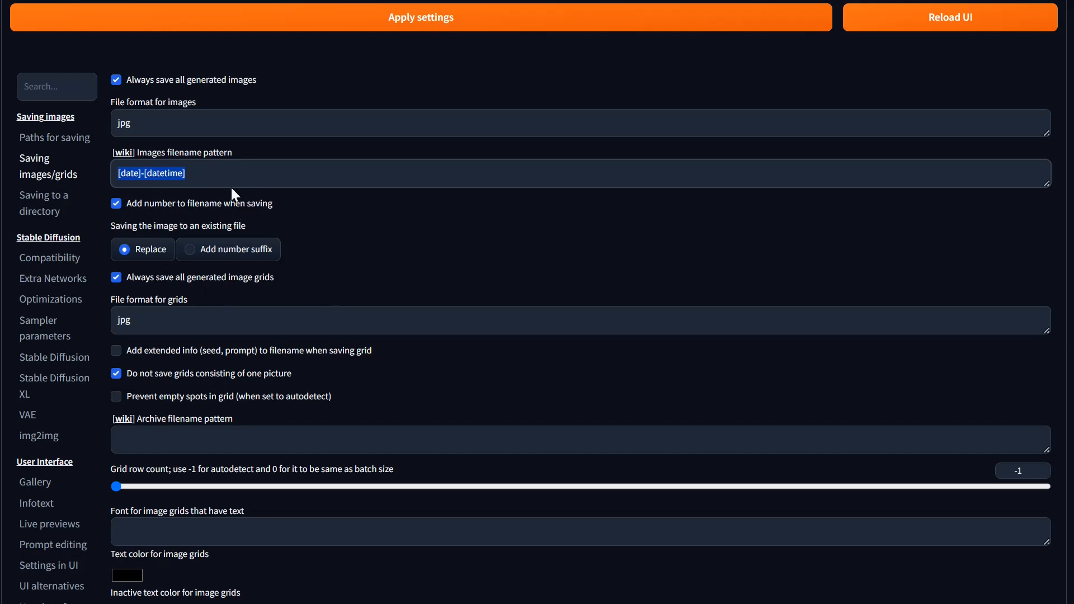
pyautogui.press('Right')
pyautogui.moveTo(121, 174); pyautogui.dragTo(110, 197)
# Step: Look through the remaining Saving images/grids options, down to the jpeg quality and large-image settings
pyautogui.scroll(2, 374, 240)
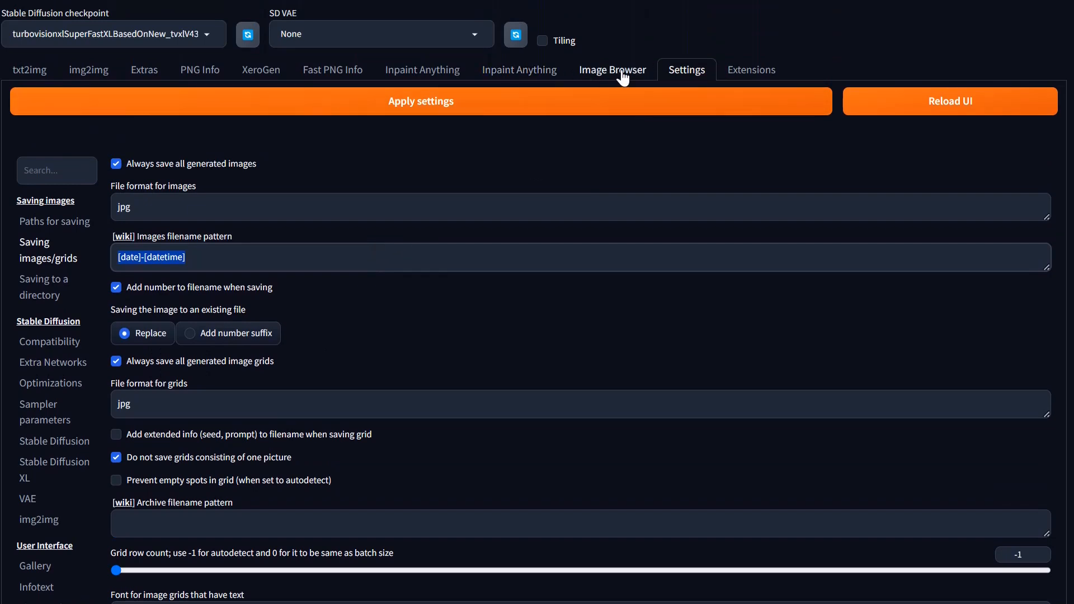
pyautogui.scroll(-3, 430, 320)
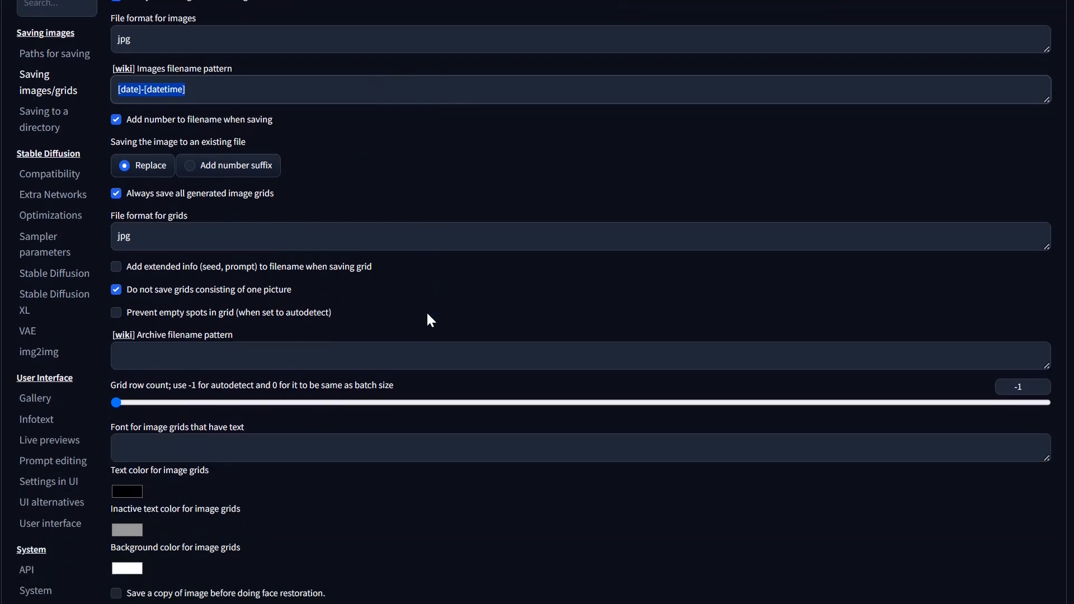
pyautogui.scroll(3, 719, 90)
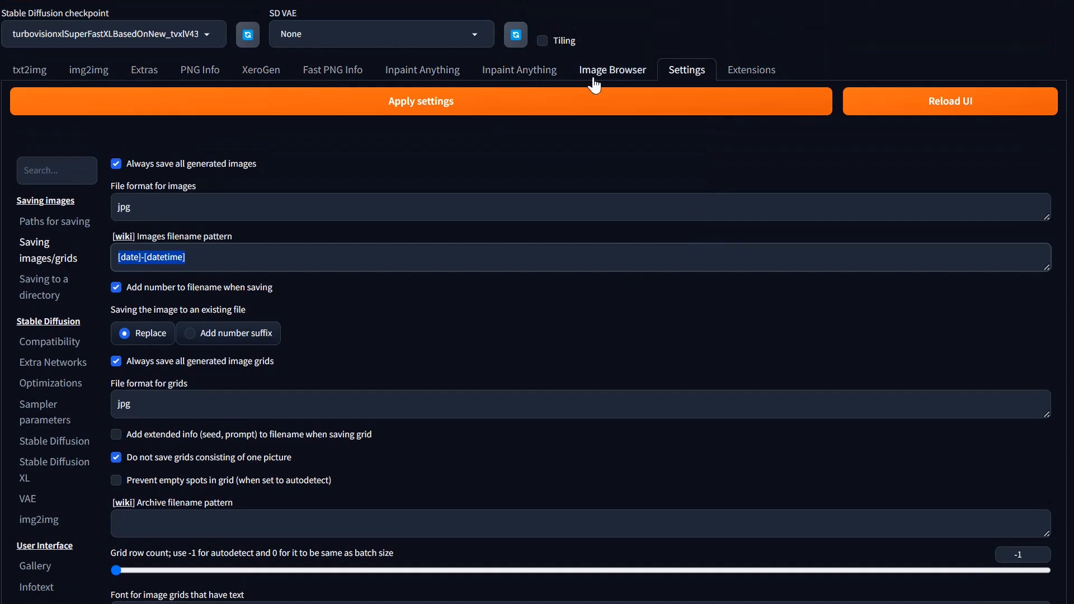
pyautogui.scroll(-3, 602, 132)
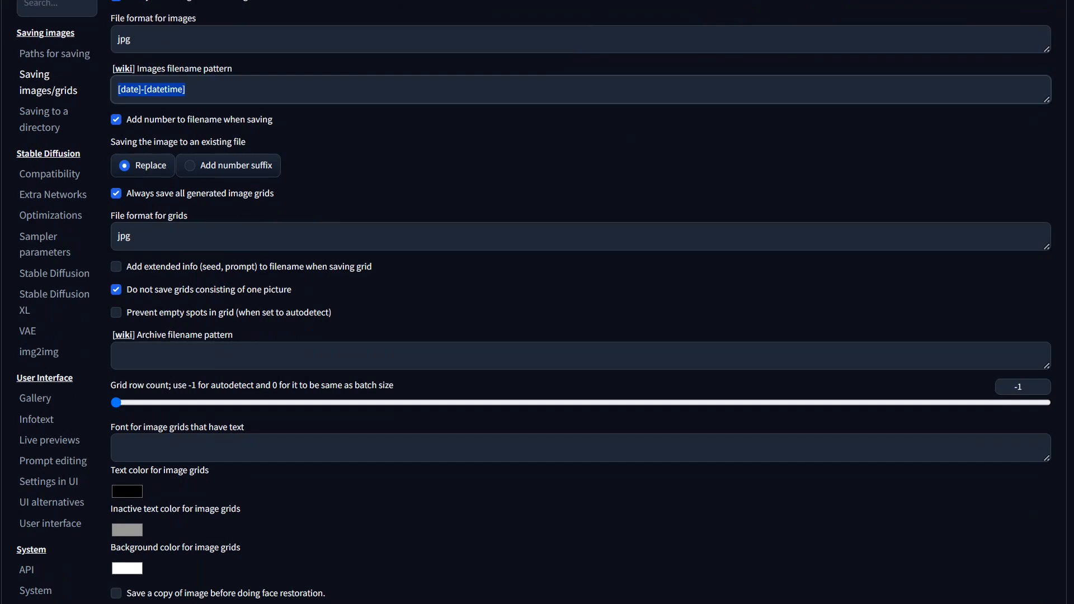
pyautogui.scroll(-4, 425, 419)
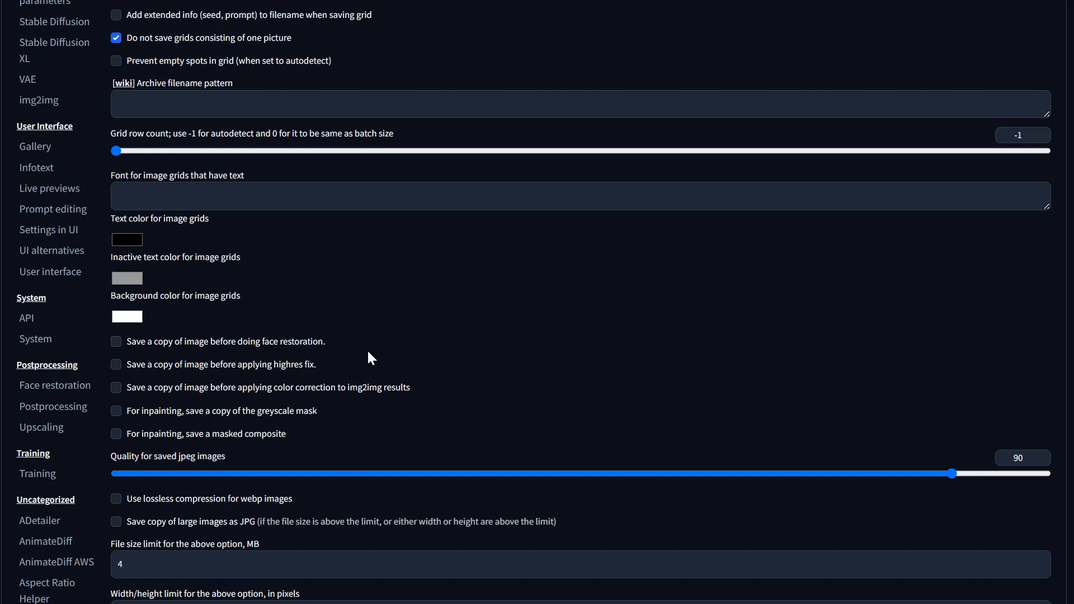
pyautogui.scroll(5, 367, 353)
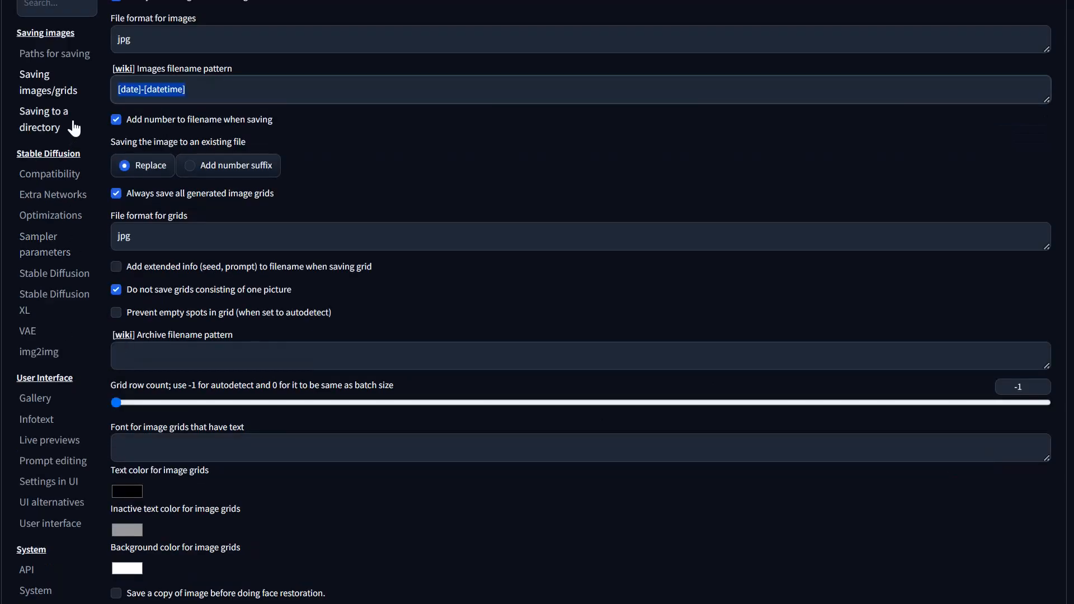
# Step: In the Saving to a directory settings, set the directory name pattern to [date]-
pyautogui.click(53, 118)
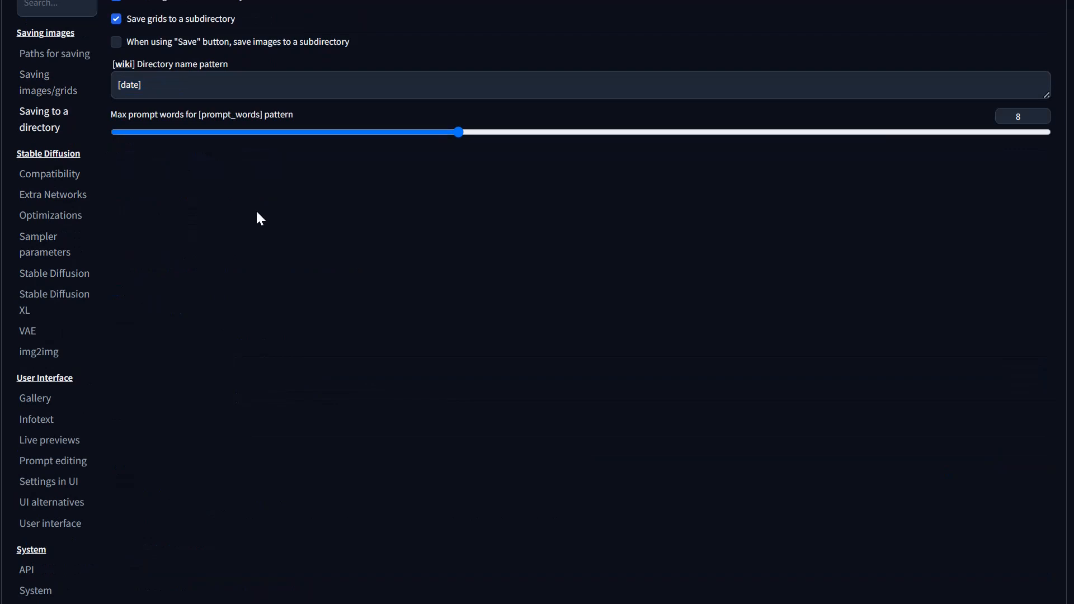
pyautogui.scroll(3, 239, 208)
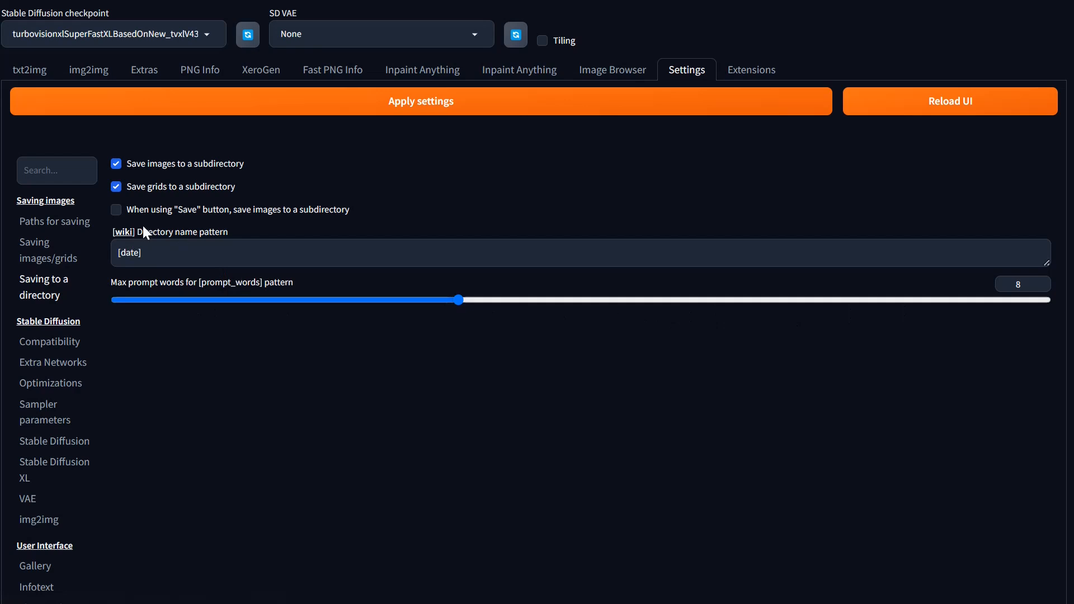
pyautogui.moveTo(142, 253); pyautogui.dragTo(117, 252)
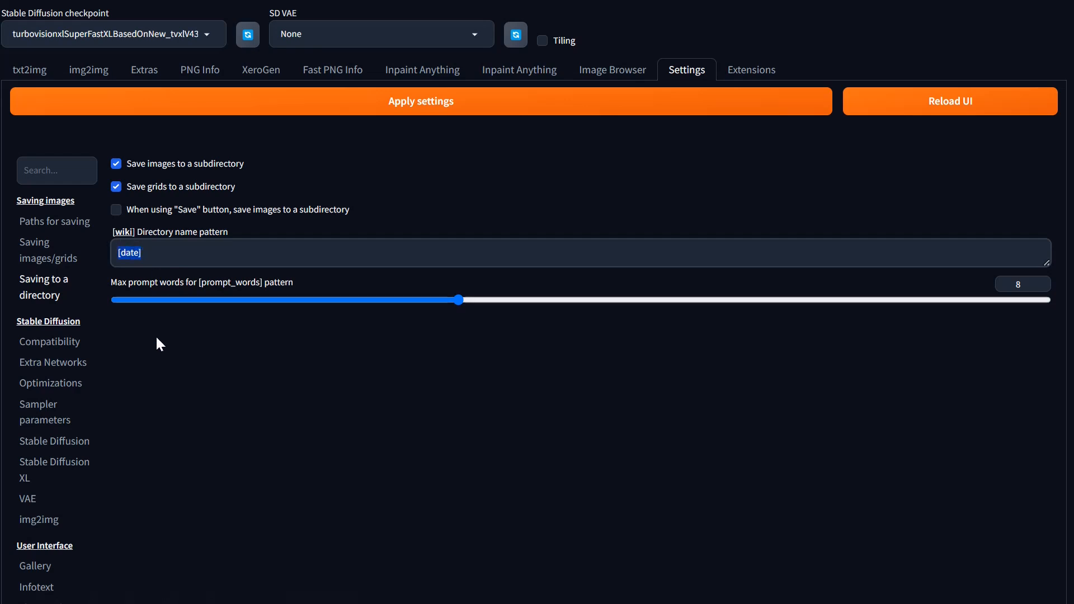
pyautogui.press('End')
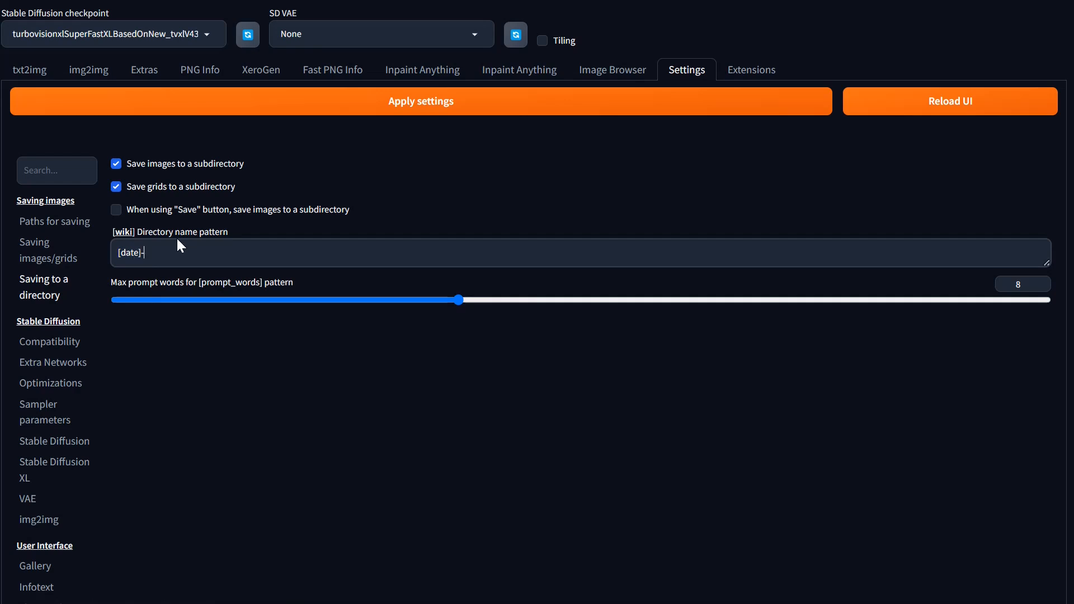
# Step: Review the Optimizations and Sampler parameters settings
pyautogui.click(73, 382)
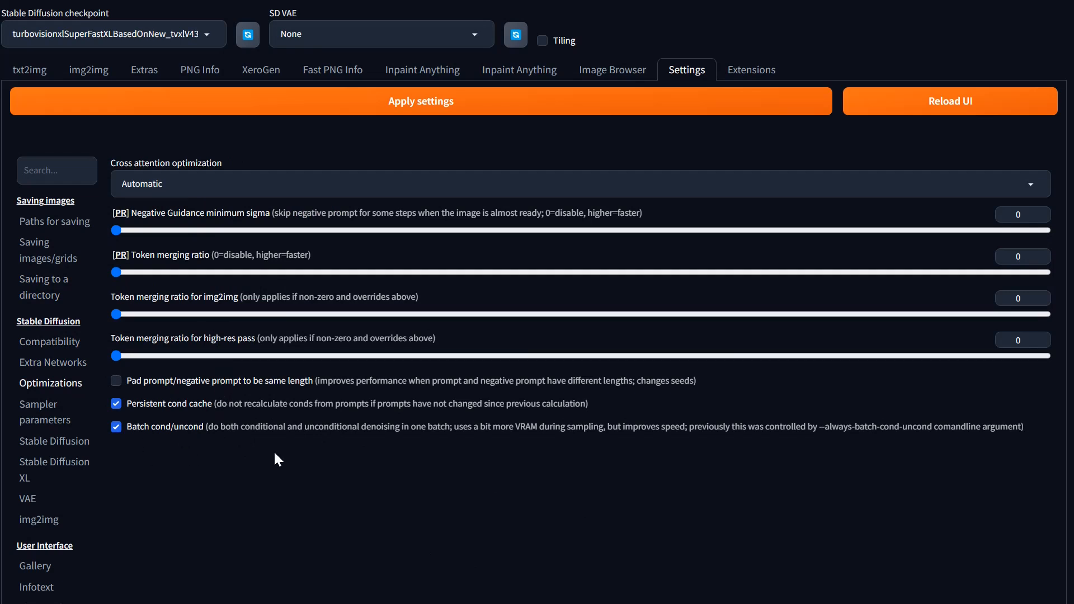
pyautogui.click(44, 414)
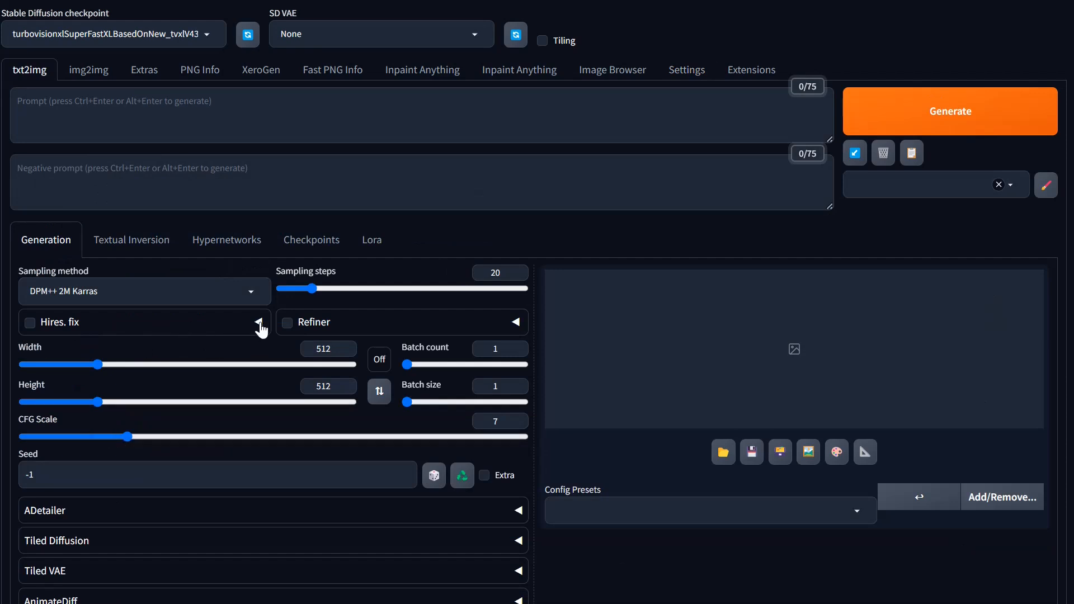
# Step: Look through the available sampling methods for txt2img, leaving the selection unchanged
pyautogui.click(251, 290)
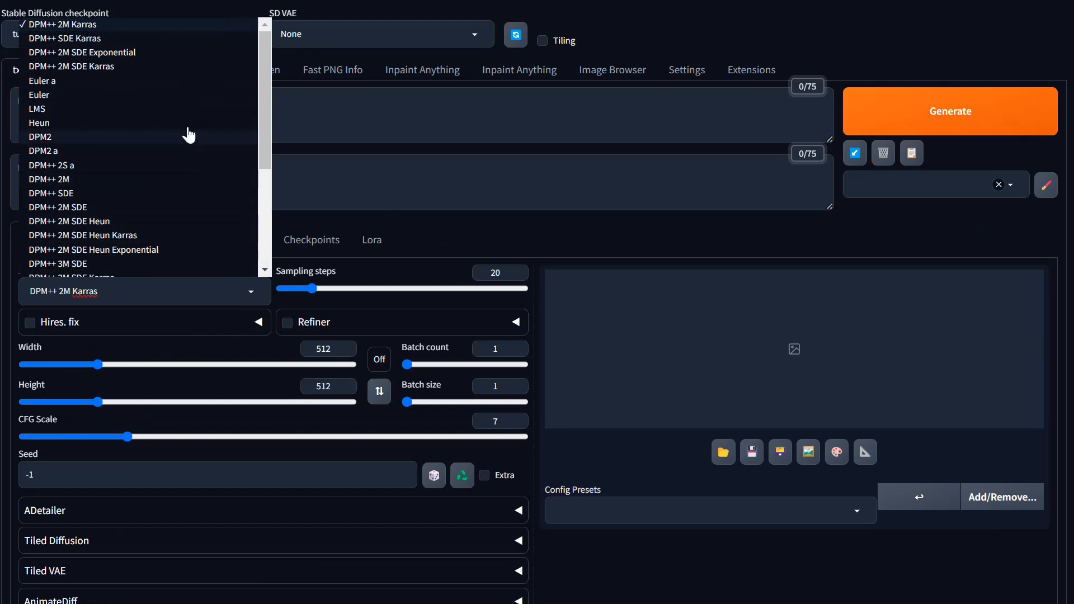
pyautogui.scroll(-3, 120, 151)
pyautogui.scroll(3, 120, 151)
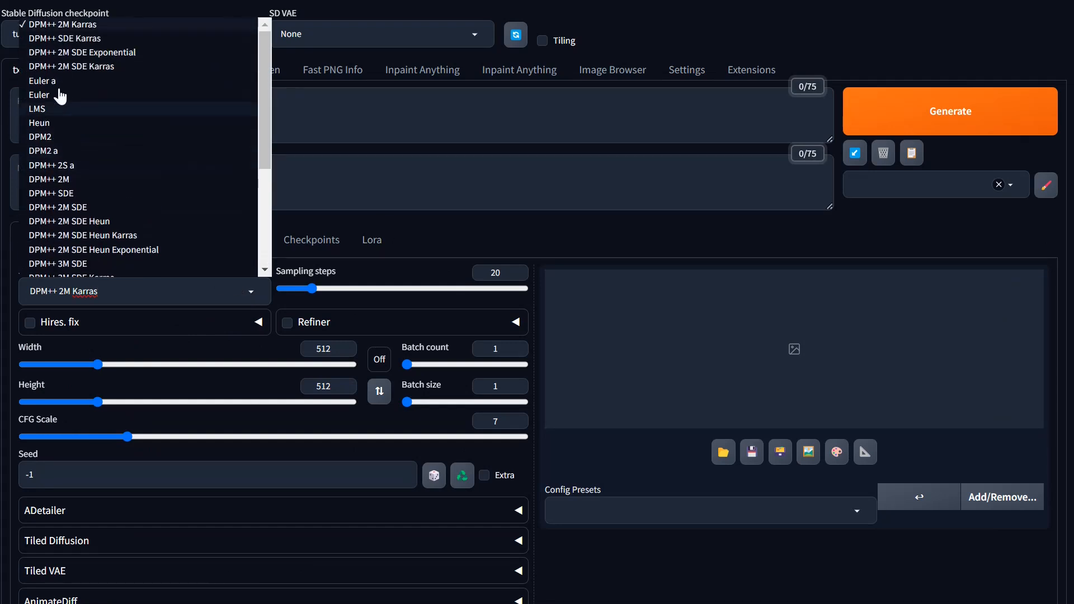
pyautogui.click(700, 40)
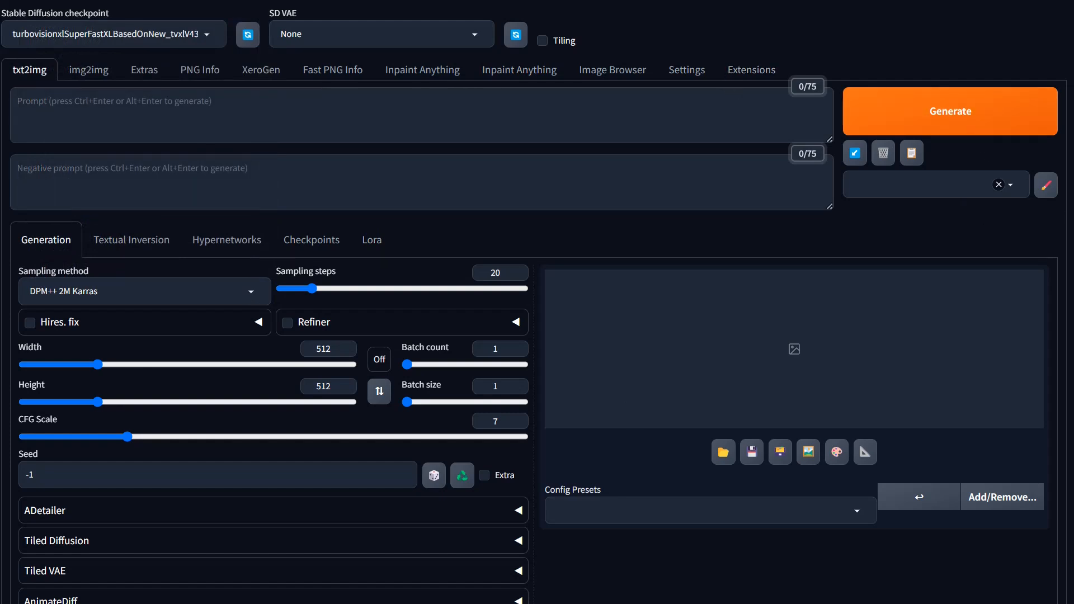
# Step: Reload the WebUI page and check the list of sampling methods again
pyautogui.moveTo(760, 603)
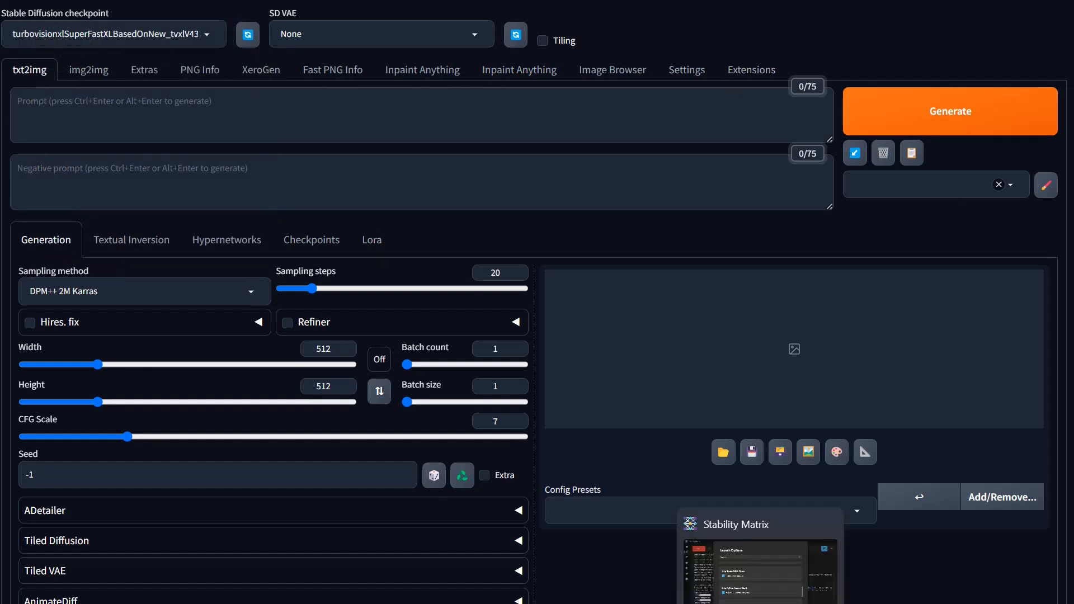
pyautogui.press('F5')
pyautogui.click(611, 113)
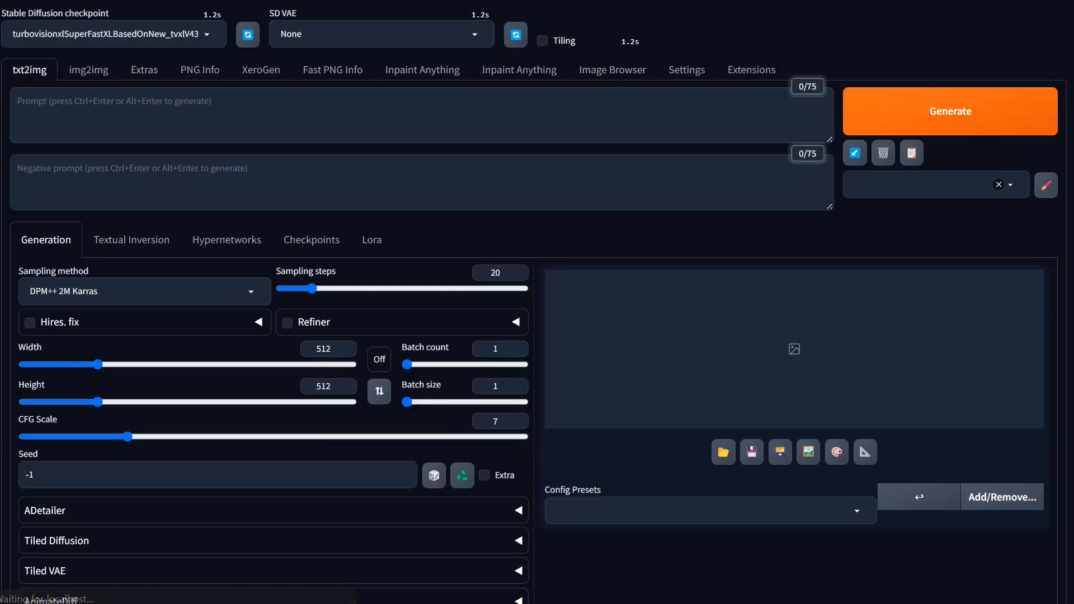
pyautogui.click(123, 288)
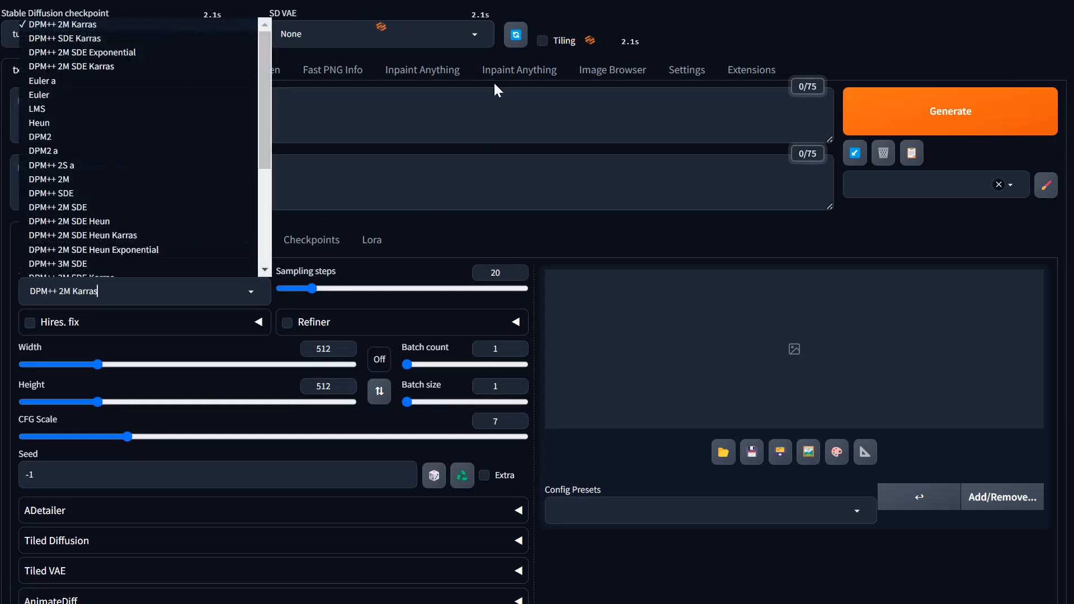
# Step: Switch to Stability Matrix, close the launch options without saving, and restart the Stable Diffusion WebUI package
pyautogui.hotkey('alt', 'Tab')
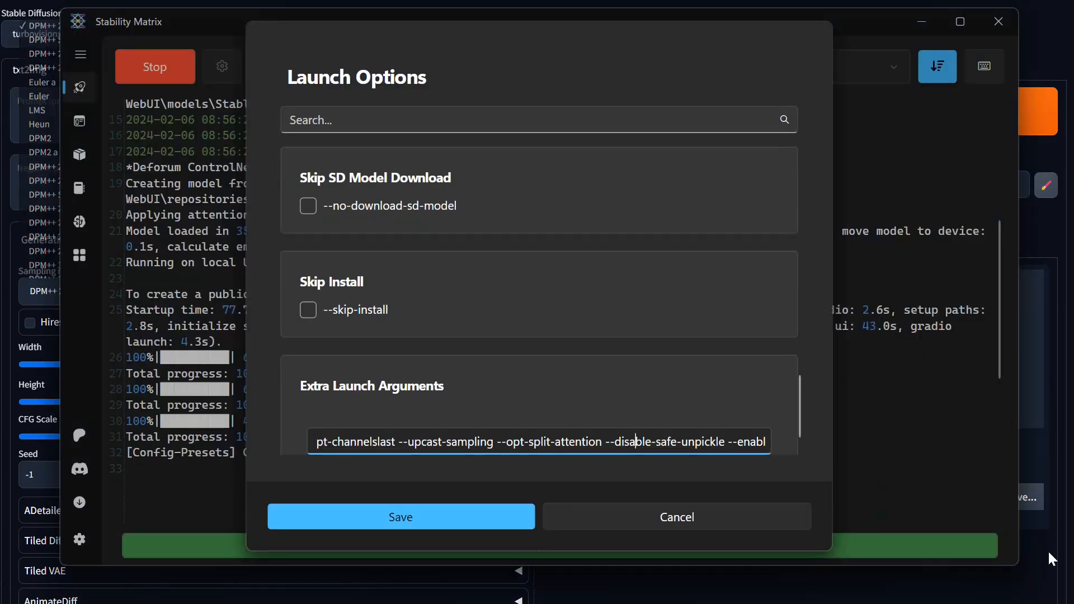
pyautogui.click(693, 529)
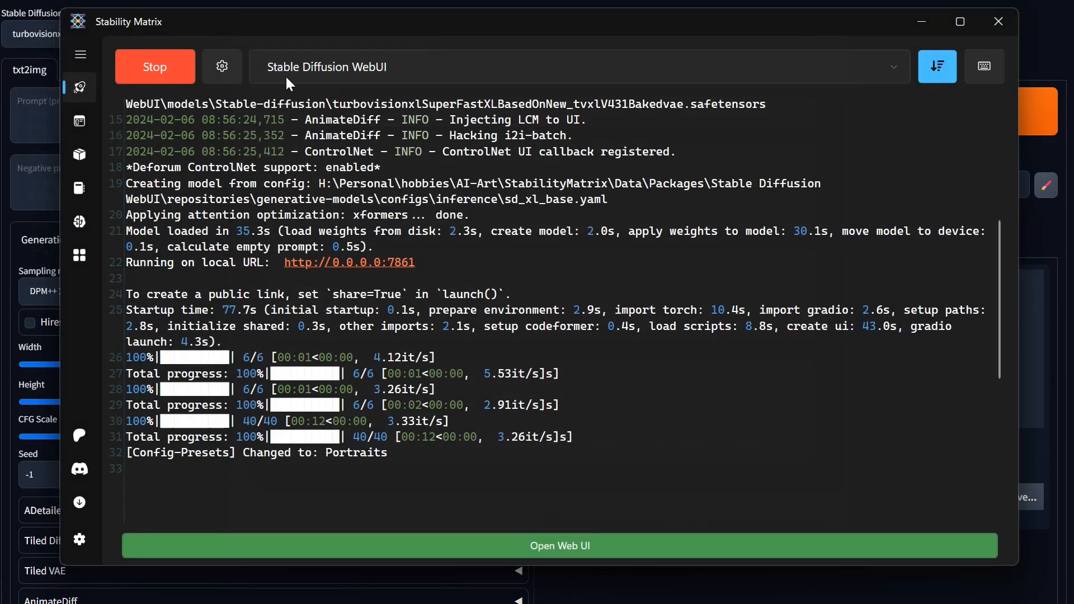
pyautogui.click(155, 69)
pyautogui.click(157, 66)
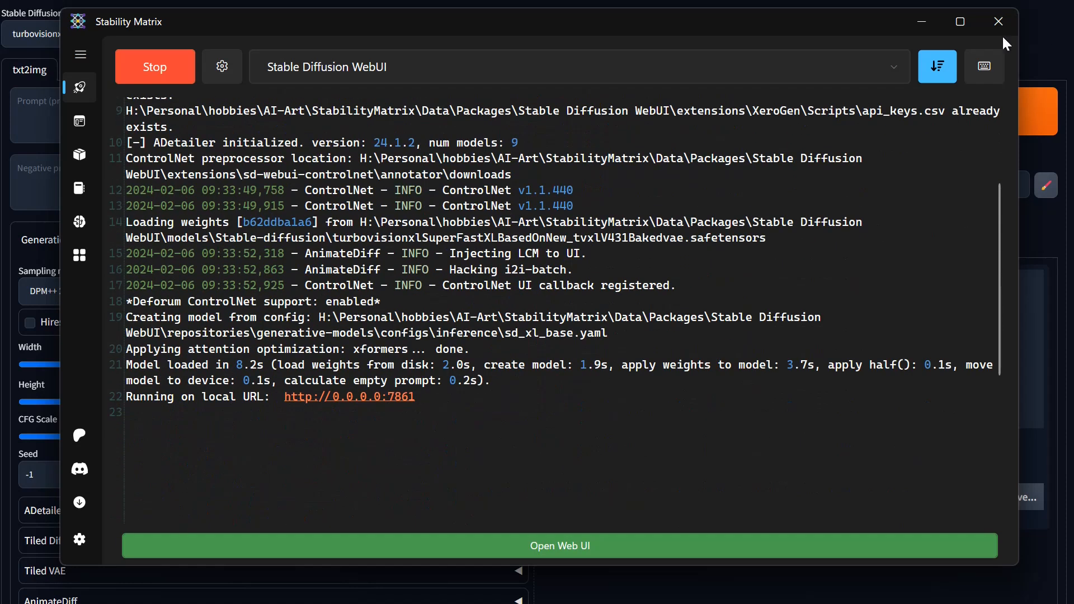
pyautogui.click(922, 21)
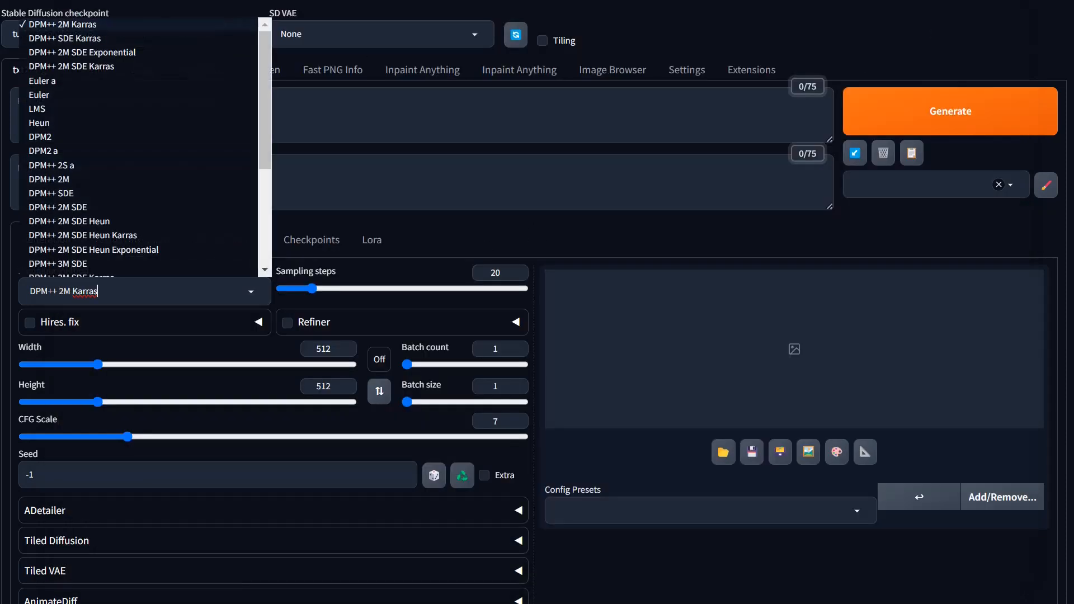
# Step: Reload the page after the restart and review the sampling method choices and the Stable Diffusion checkpoint list
pyautogui.press('F5')
pyautogui.click(619, 109)
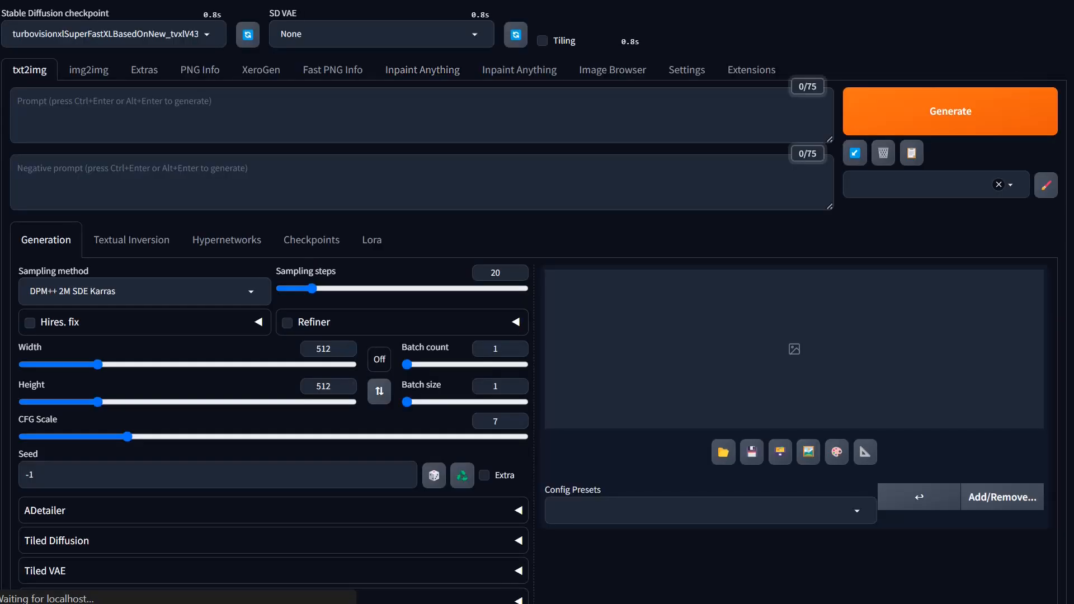
pyautogui.click(188, 283)
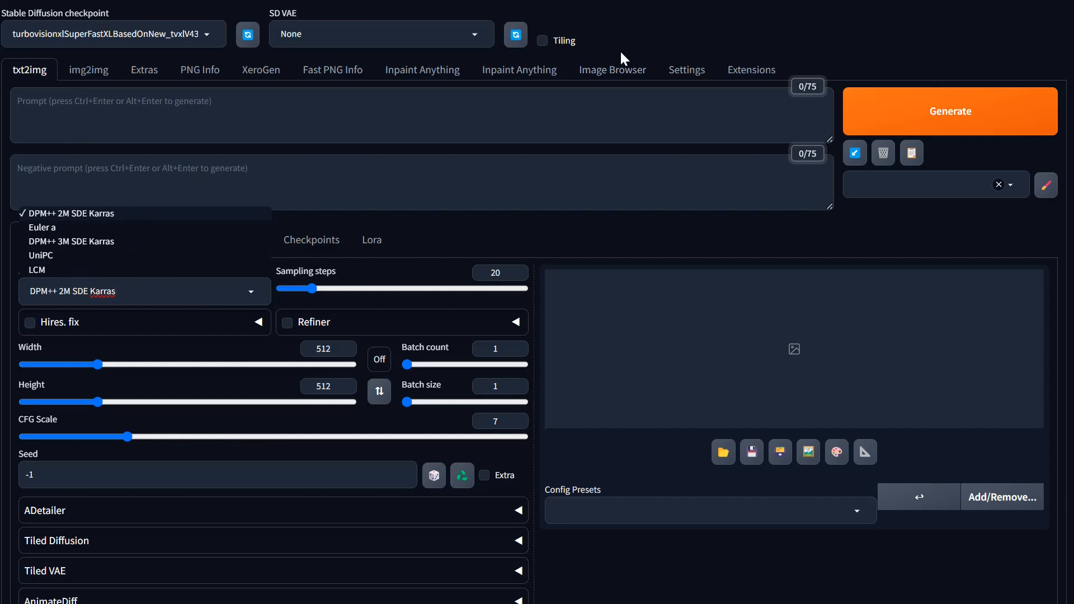
pyautogui.click(211, 36)
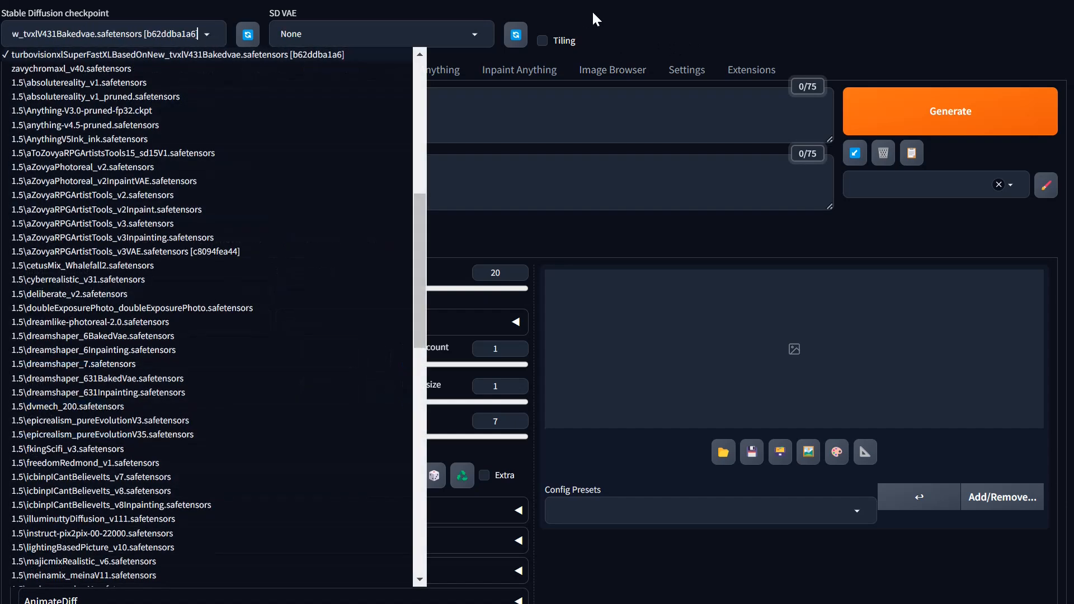
pyautogui.click(654, 60)
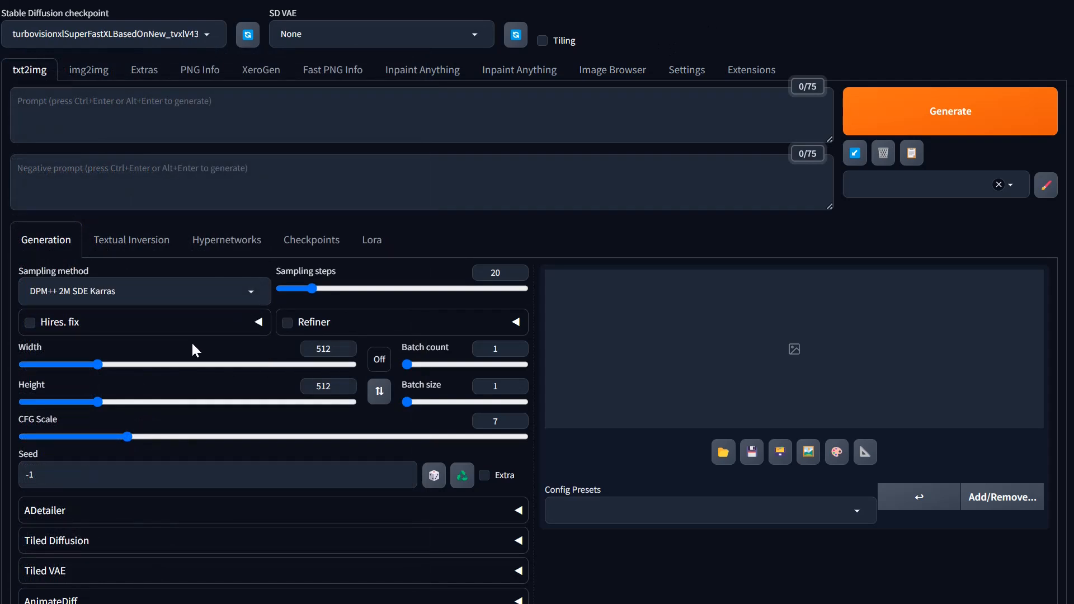
# Step: Review the hidden samplers in the Sampler parameters settings and the maximum number of loaded checkpoints in the Stable Diffusion settings
pyautogui.click(684, 72)
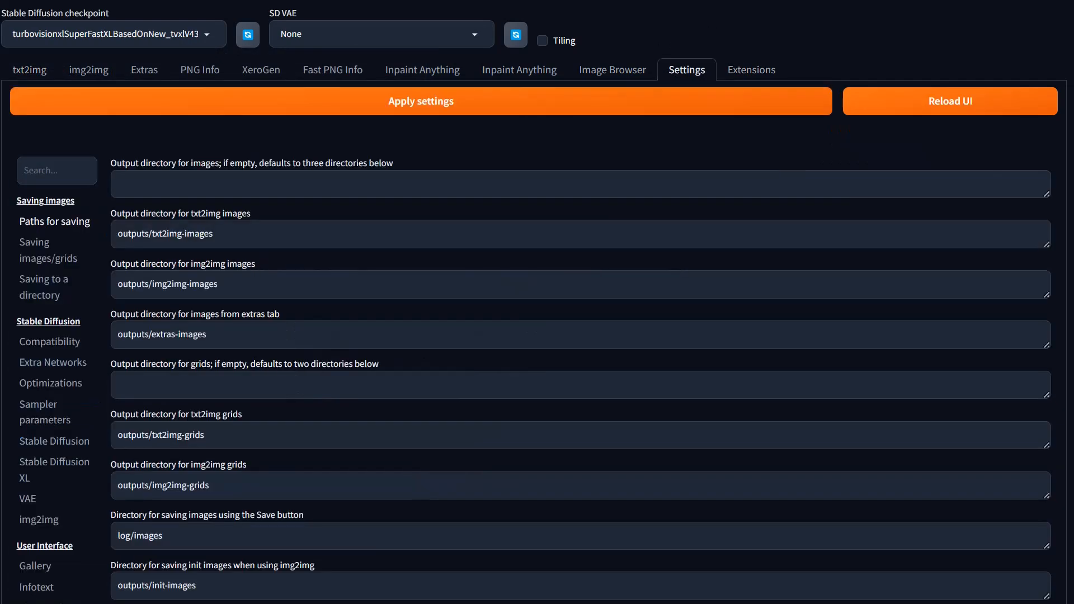
pyautogui.scroll(-1, 34, 383)
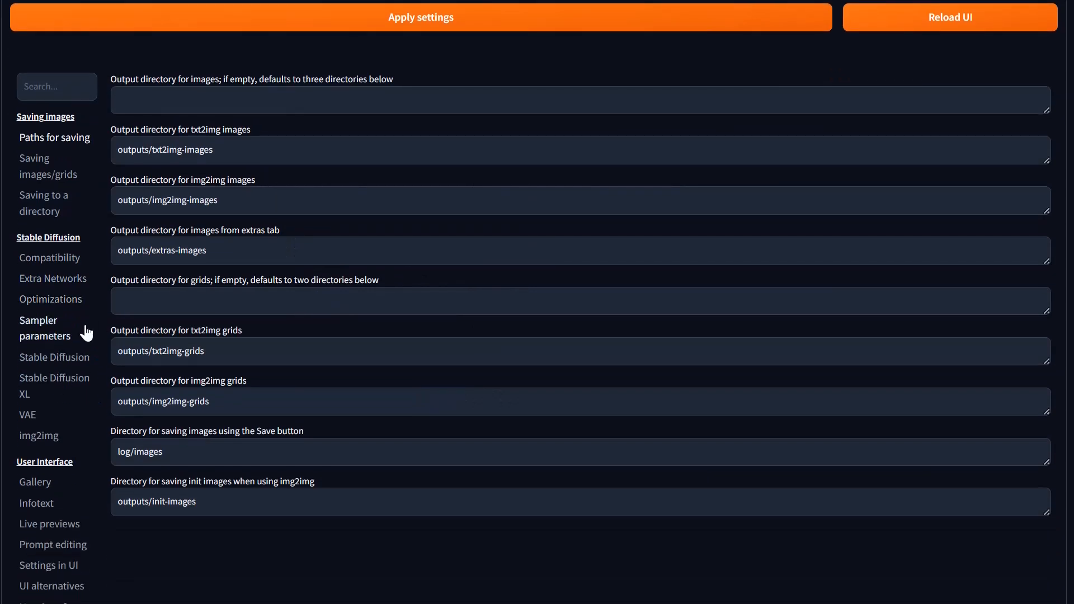
pyautogui.click(47, 337)
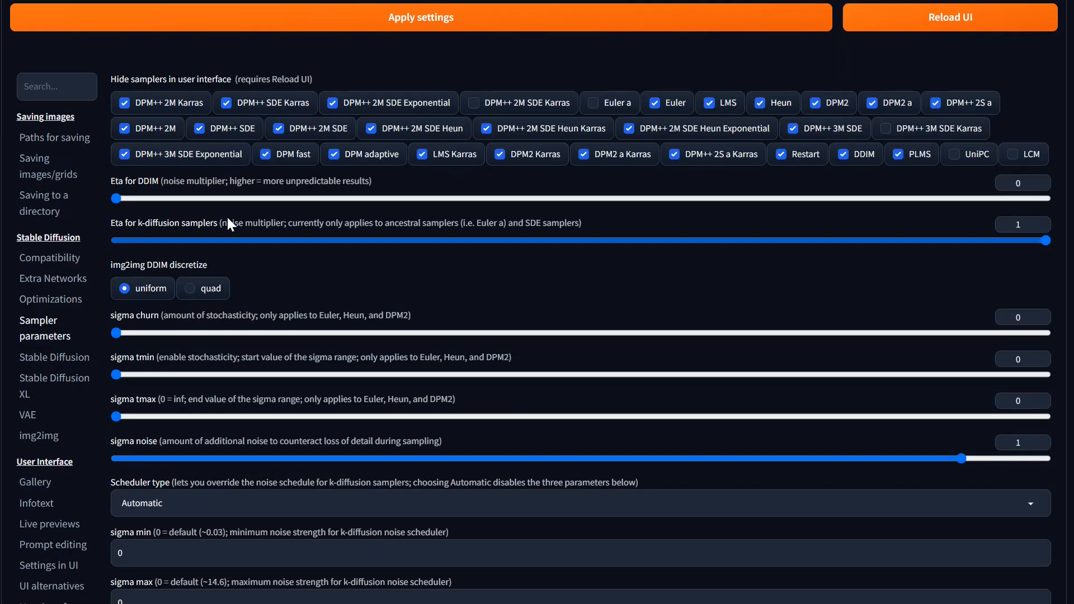
pyautogui.scroll(2, 281, 411)
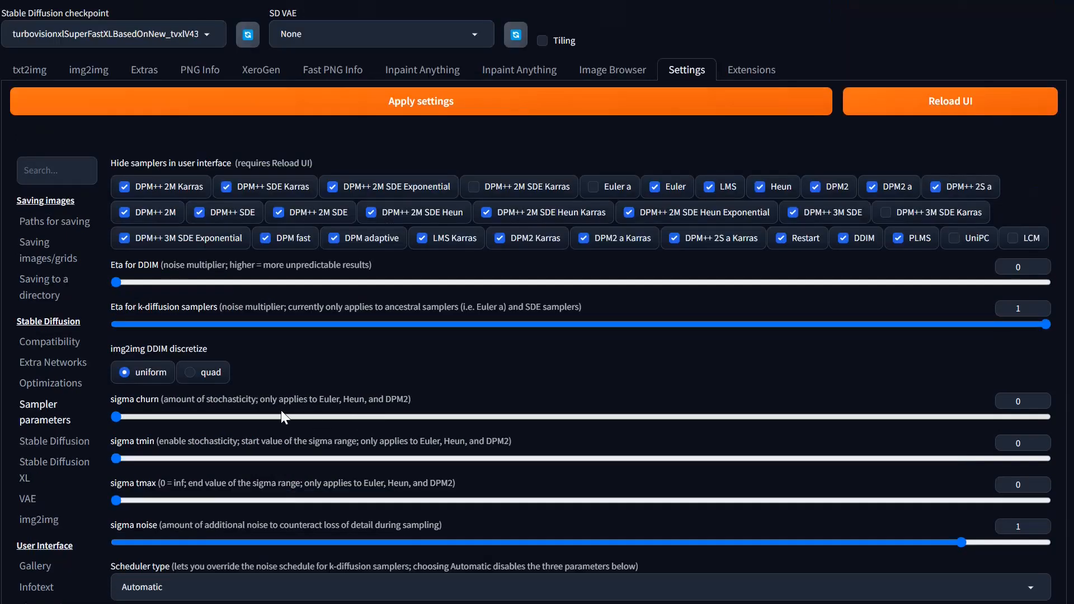
pyautogui.click(61, 445)
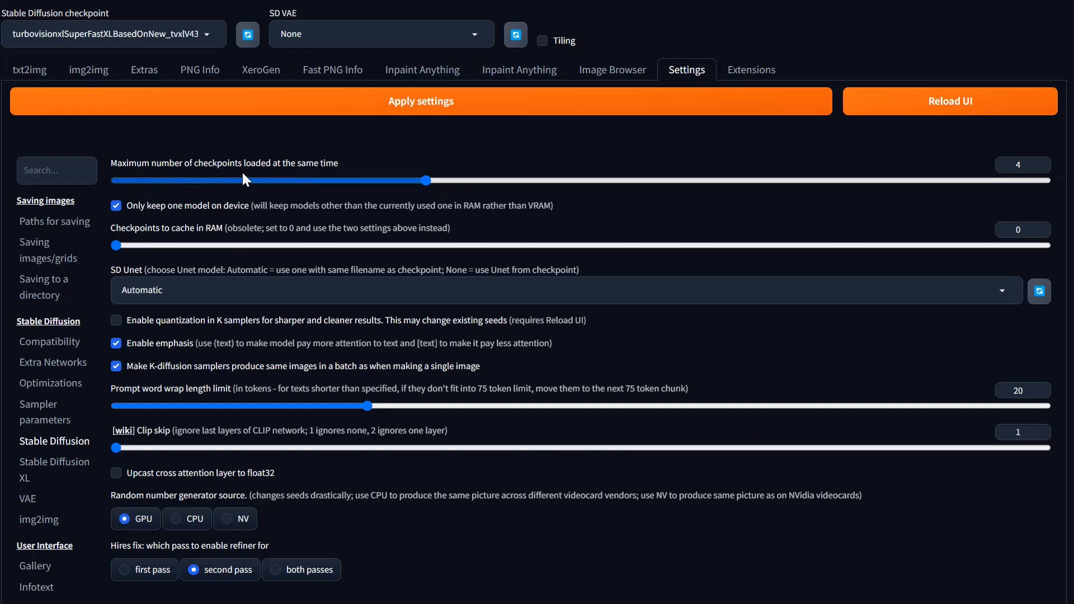
pyautogui.moveTo(427, 180); pyautogui.dragTo(398, 190)
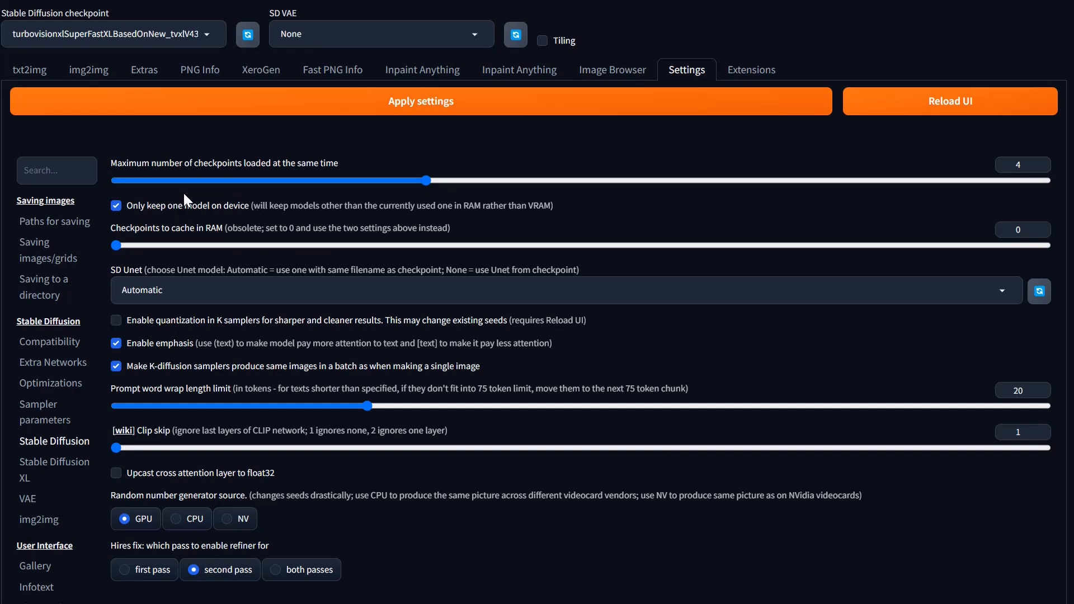
# Step: Load the checkpoint SDXL\sahastrakotiXL_v10.safetensors
pyautogui.click(204, 34)
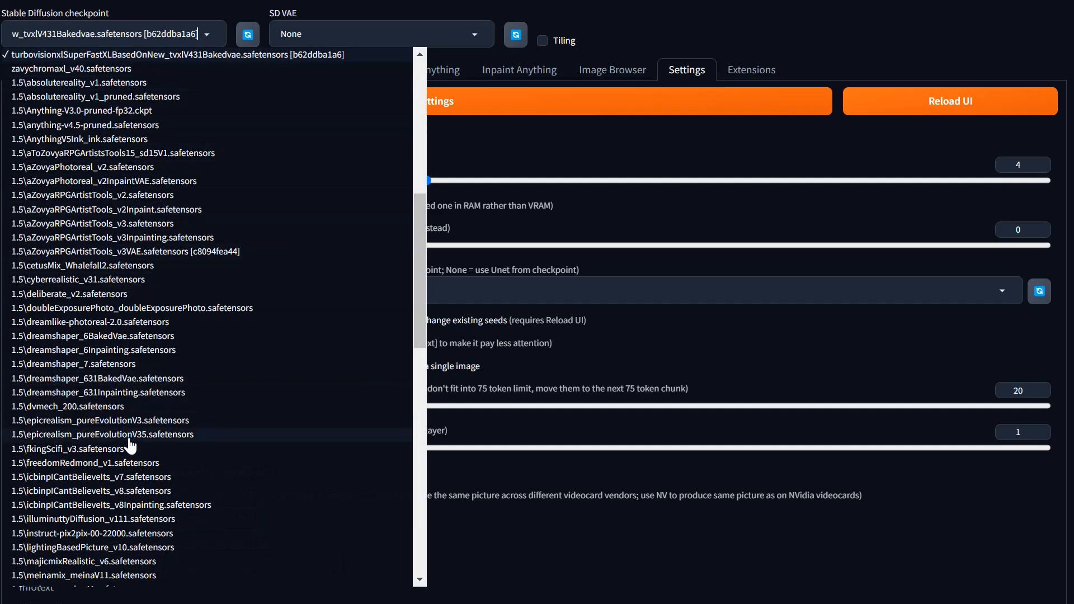
pyautogui.scroll(-10, 126, 443)
pyautogui.scroll(-5, 174, 443)
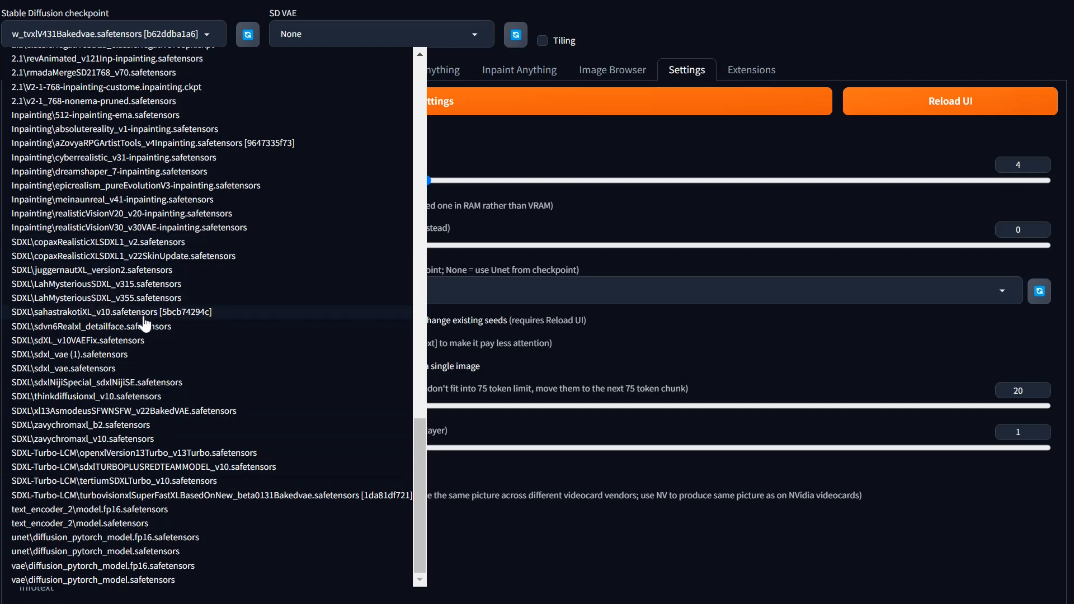
pyautogui.click(103, 316)
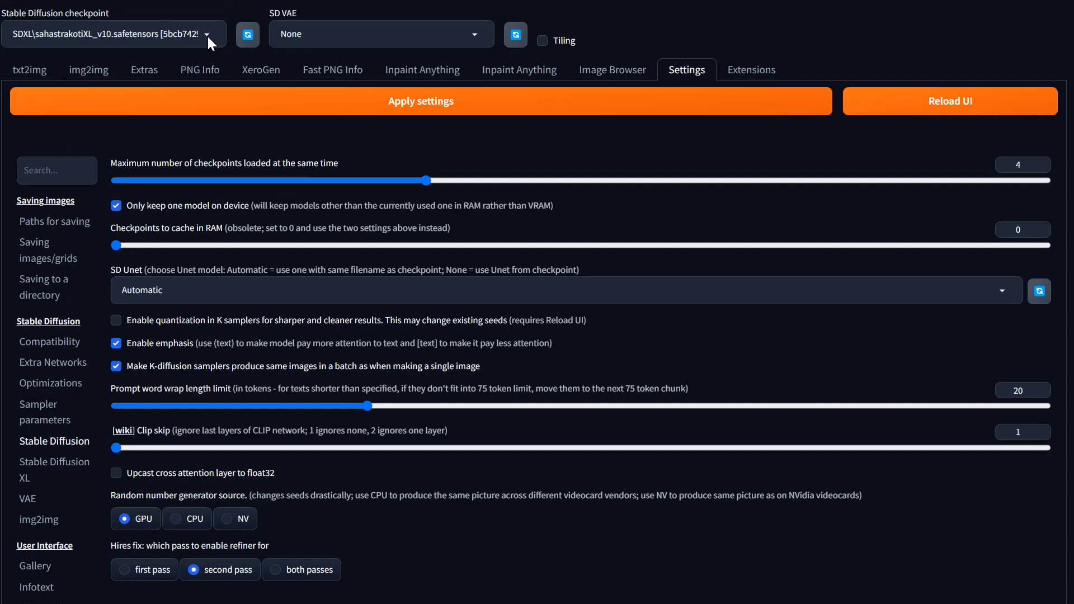
# Step: Filter the checkpoints by "turbo" and load turbovisionxlSuperFastXLBasedOnNew_tvxlV431Bakedvae.safetensors
pyautogui.tripleClick(180, 33)
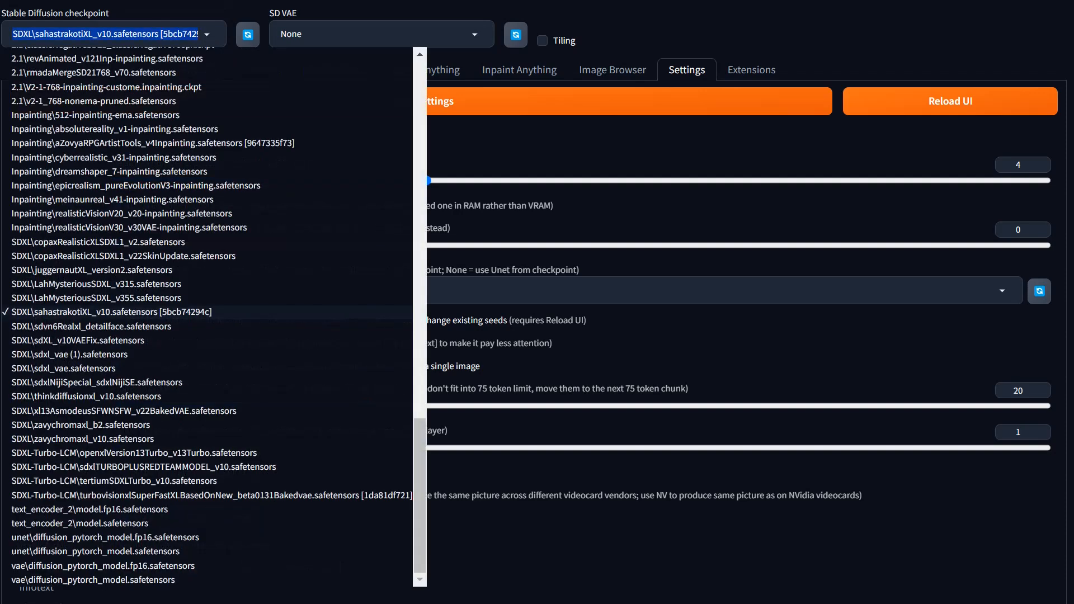
pyautogui.press('BackSpace')
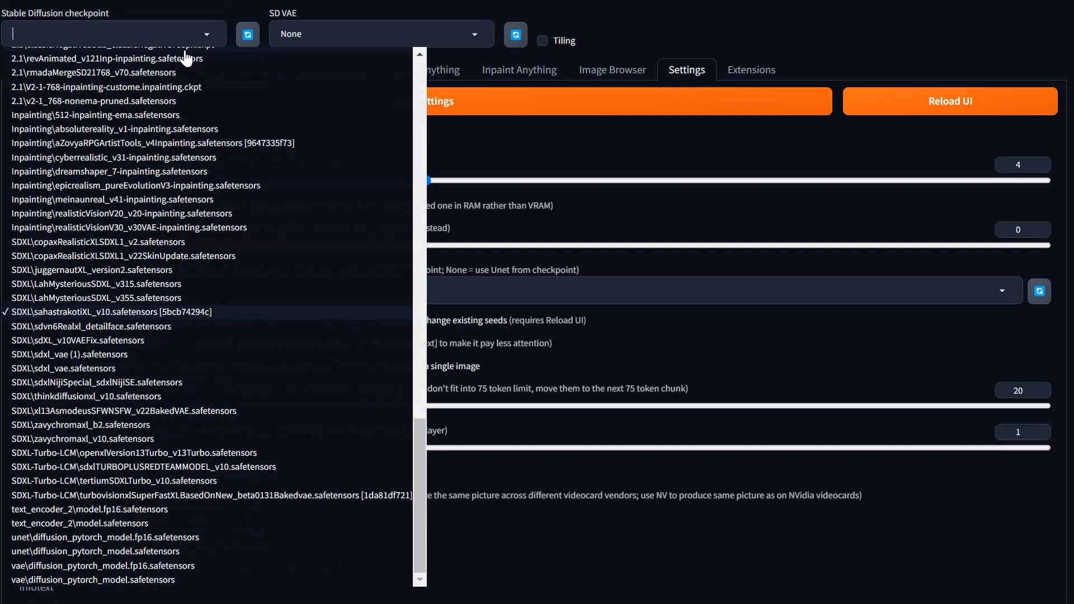
pyautogui.write('turbo')
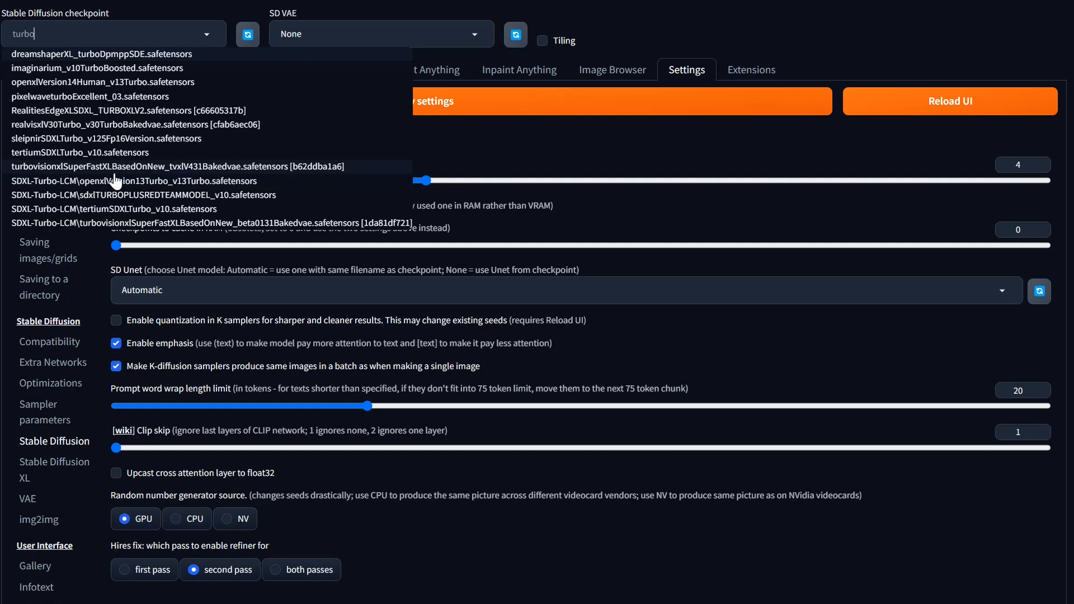
pyautogui.click(208, 170)
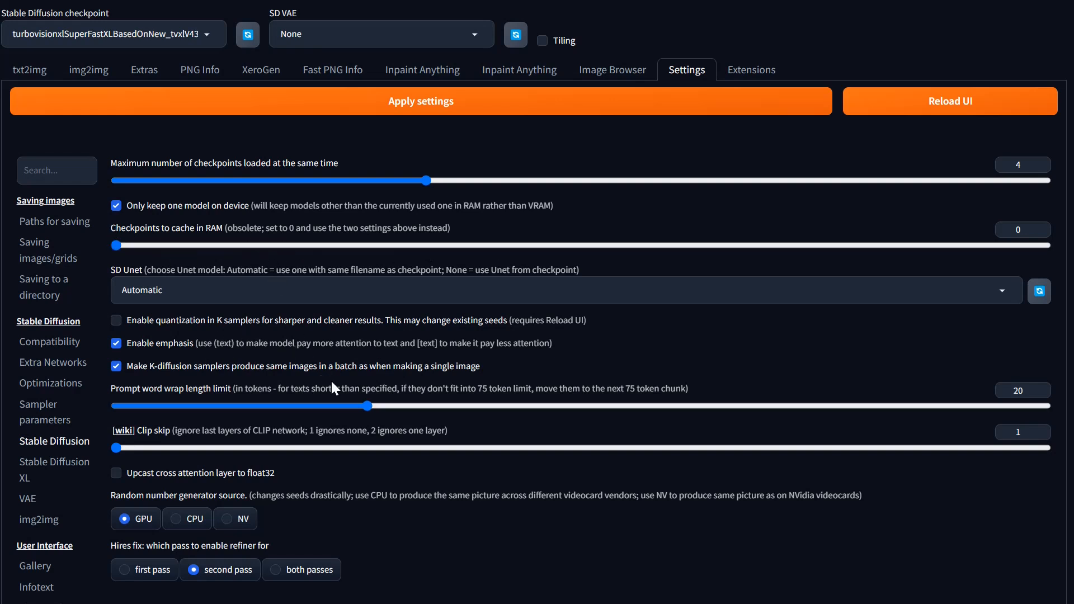
# Step: Review the Hidden UI tabs choices in the User interface settings and disable sending the seed with prompts or images to other interfaces
pyautogui.scroll(-2, 331, 381)
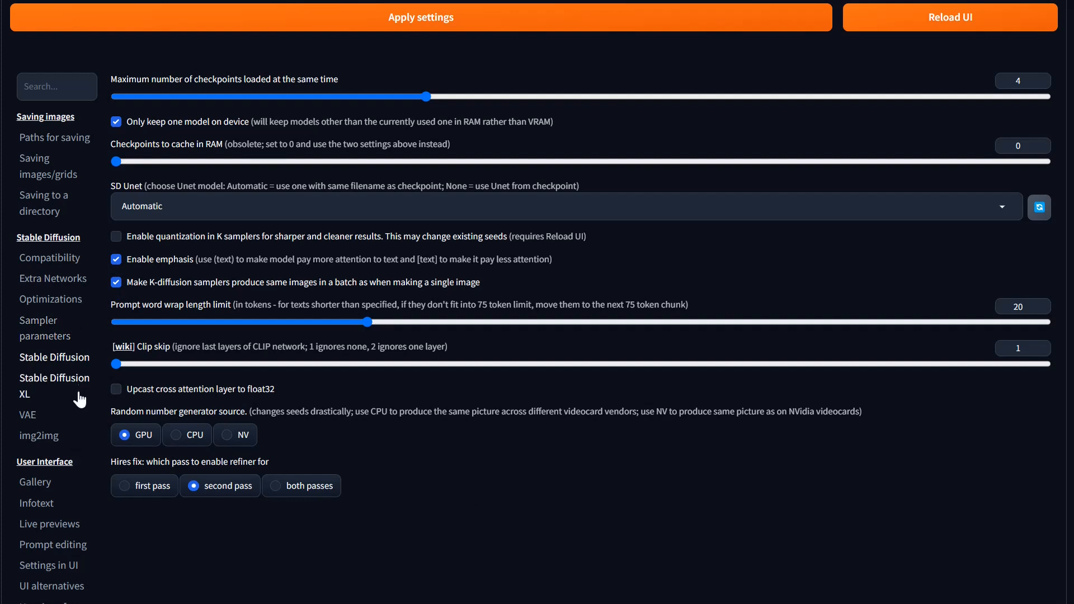
pyautogui.scroll(-3, 76, 408)
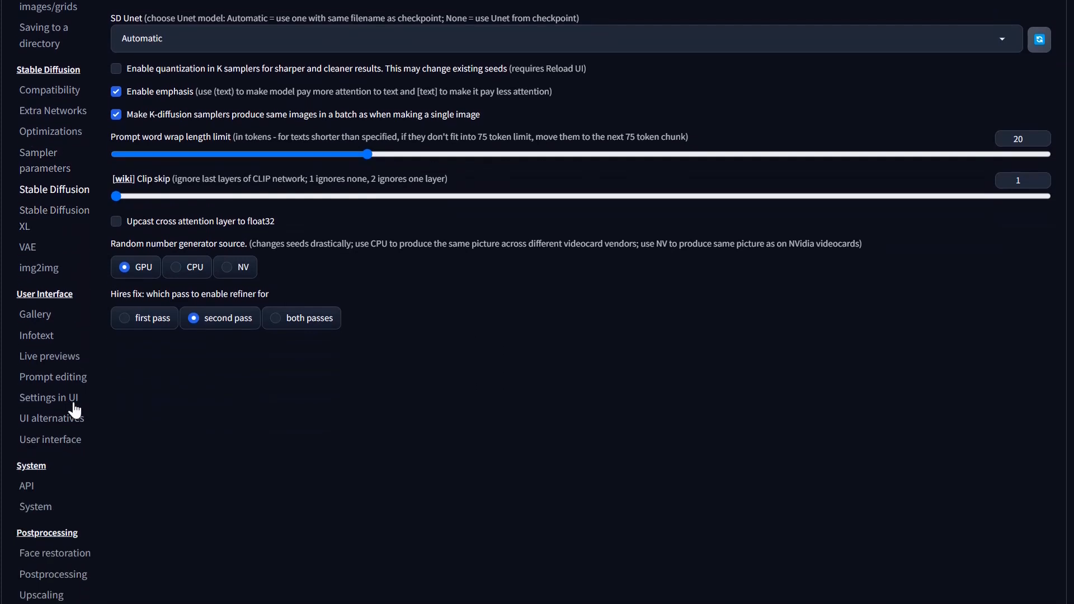
pyautogui.click(77, 442)
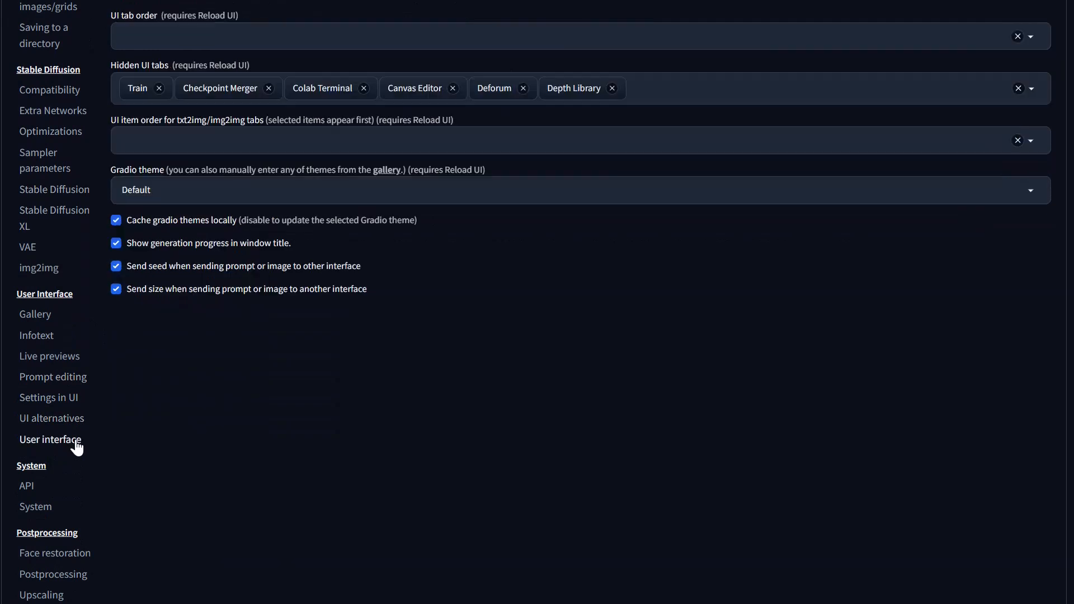
pyautogui.scroll(4, 334, 372)
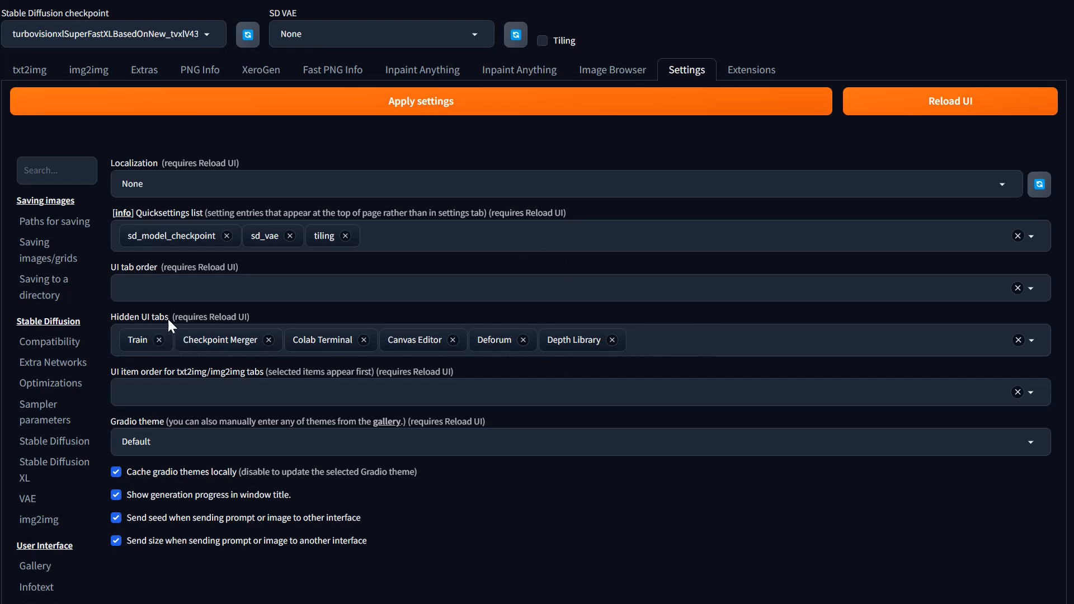
pyautogui.click(139, 316)
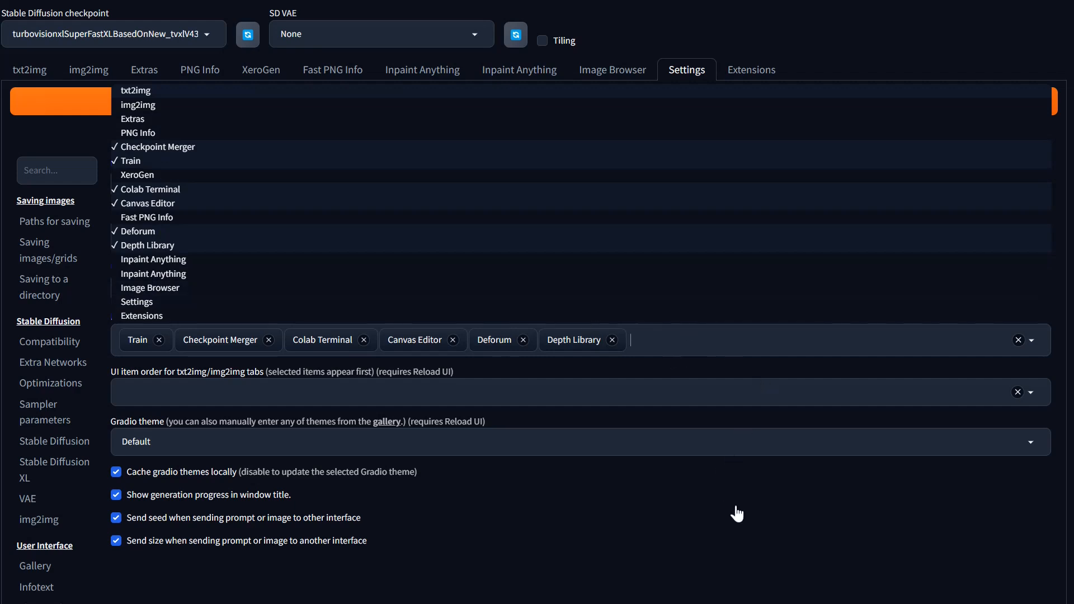
pyautogui.click(873, 513)
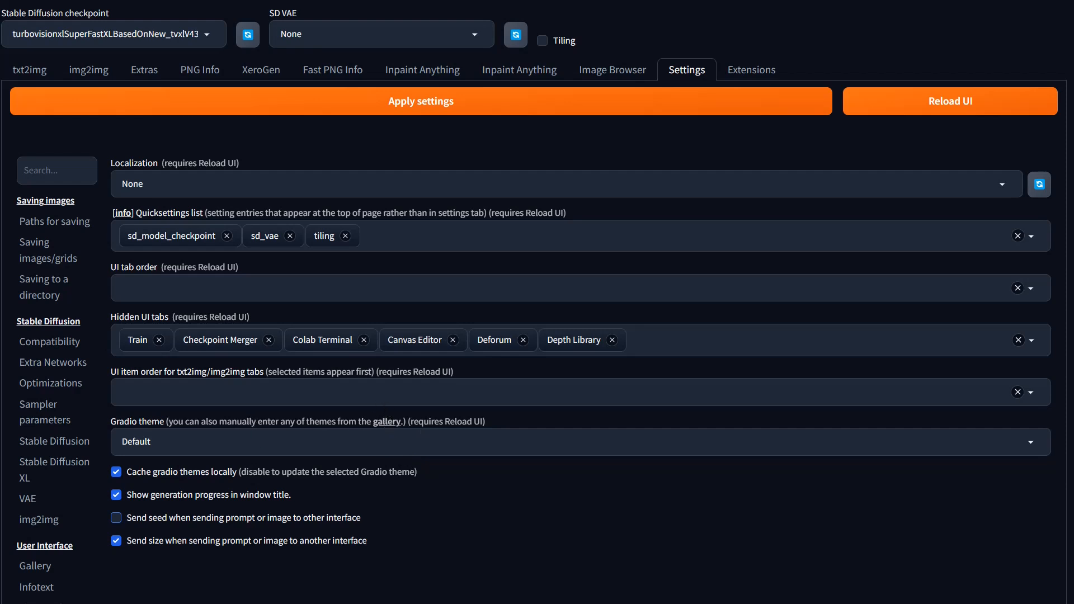
# Step: Review the System settings, including the console output and .safetensors loading options, and look over the remaining settings categories
pyautogui.scroll(-5, 47, 489)
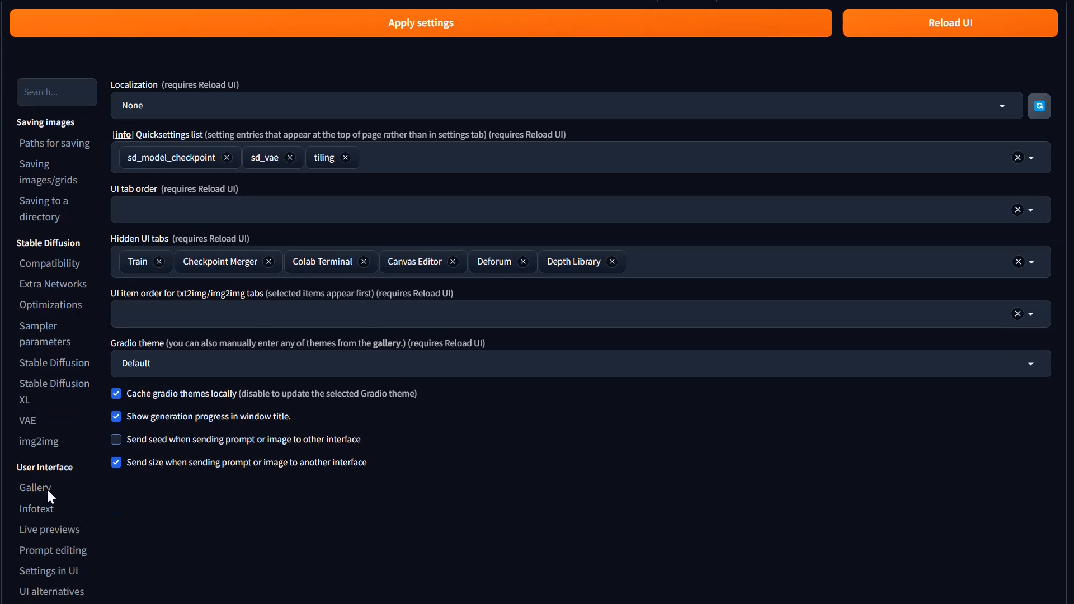
pyautogui.scroll(-3, 85, 456)
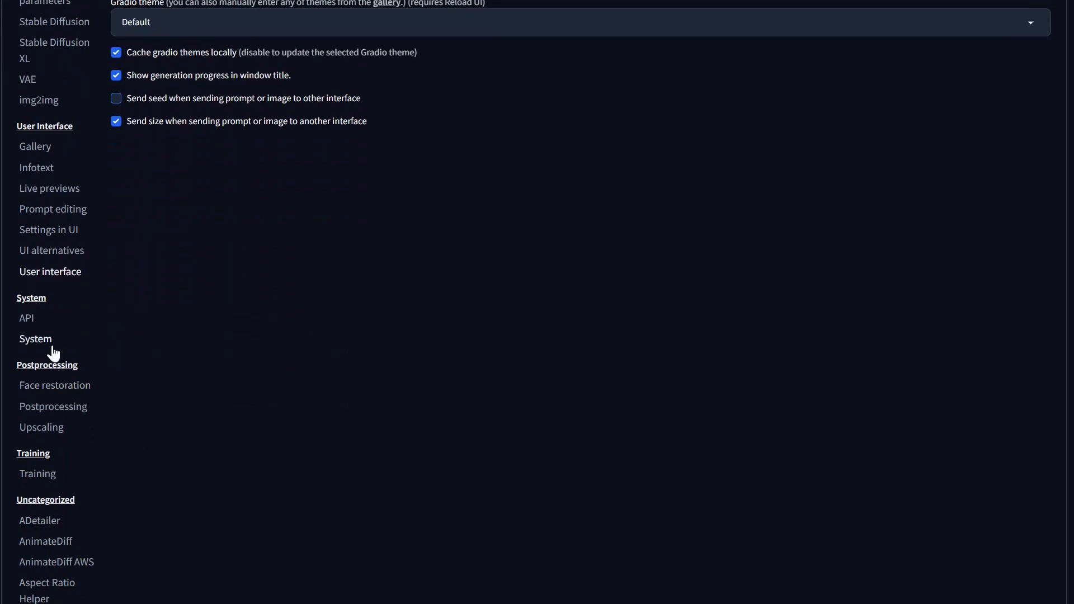
pyautogui.click(37, 340)
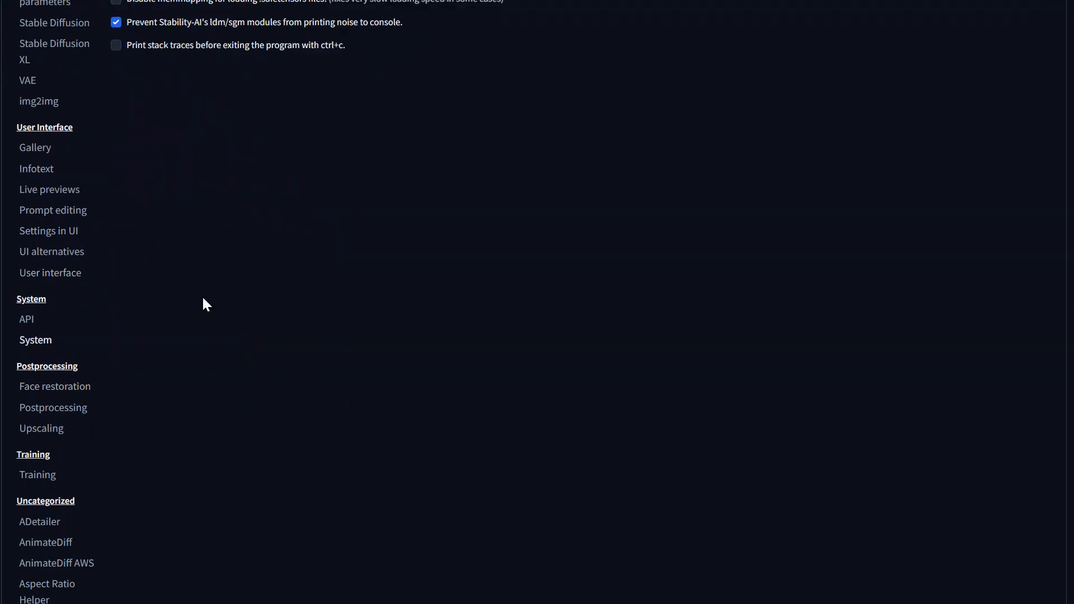
pyautogui.scroll(7, 203, 299)
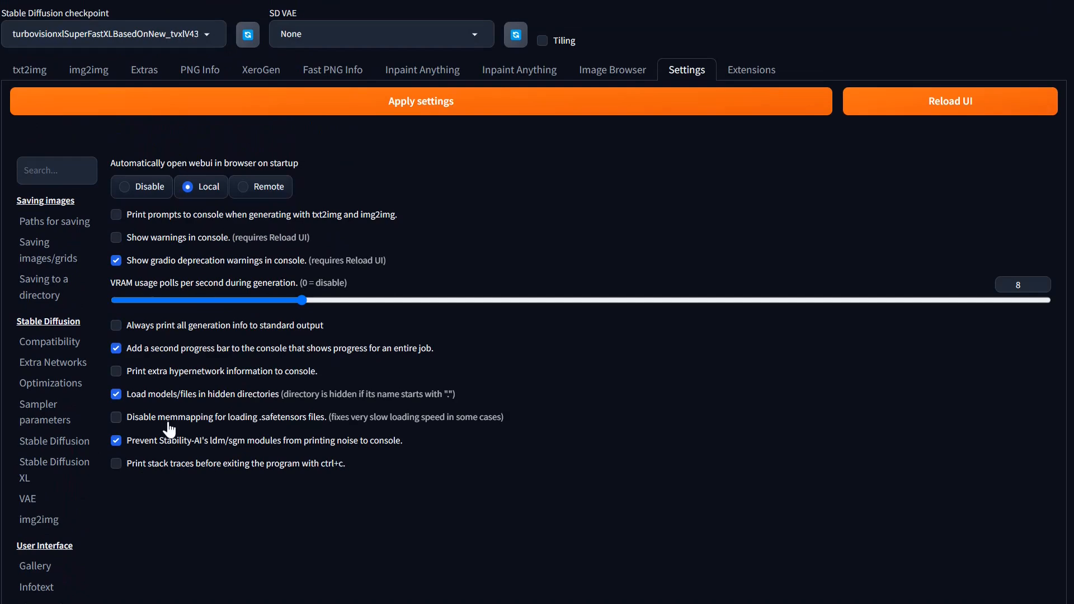
pyautogui.scroll(-7, 168, 430)
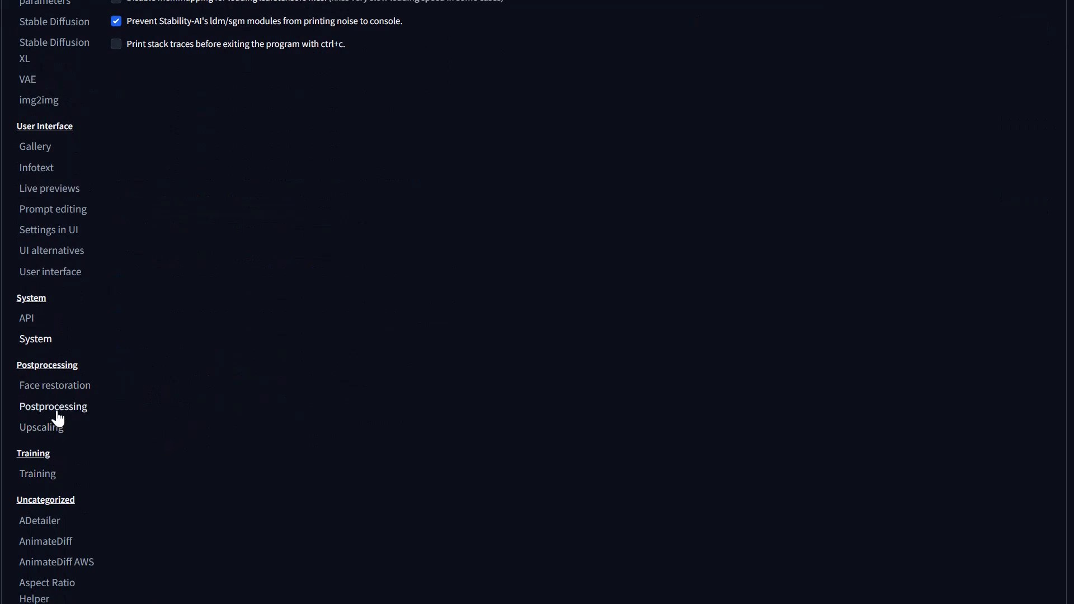
pyautogui.scroll(-1, 96, 429)
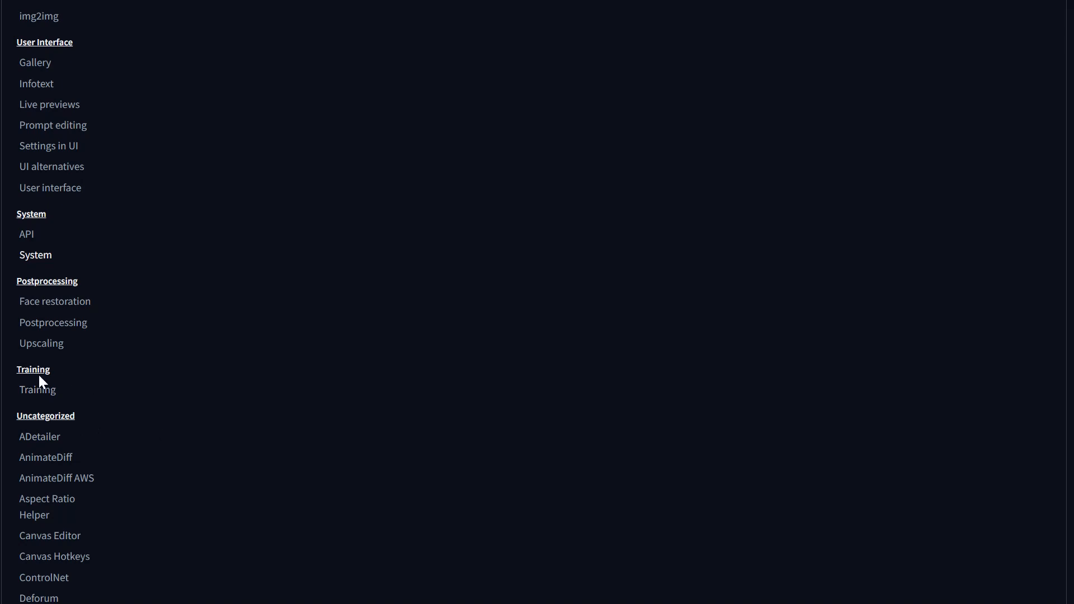
pyautogui.scroll(5, 56, 378)
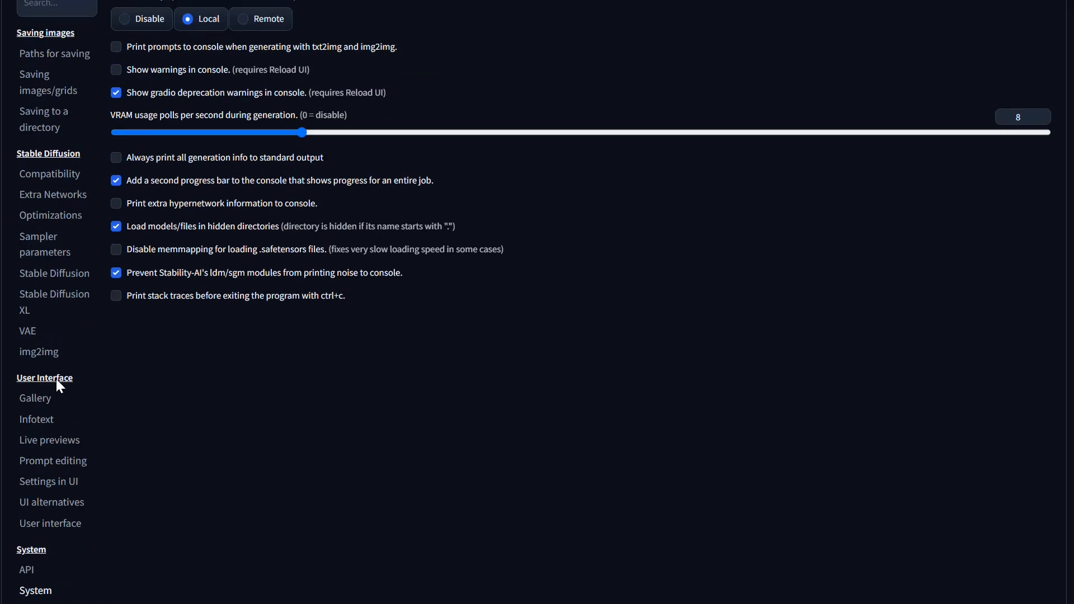
pyautogui.click(65, 450)
pyautogui.scroll(3, 508, 345)
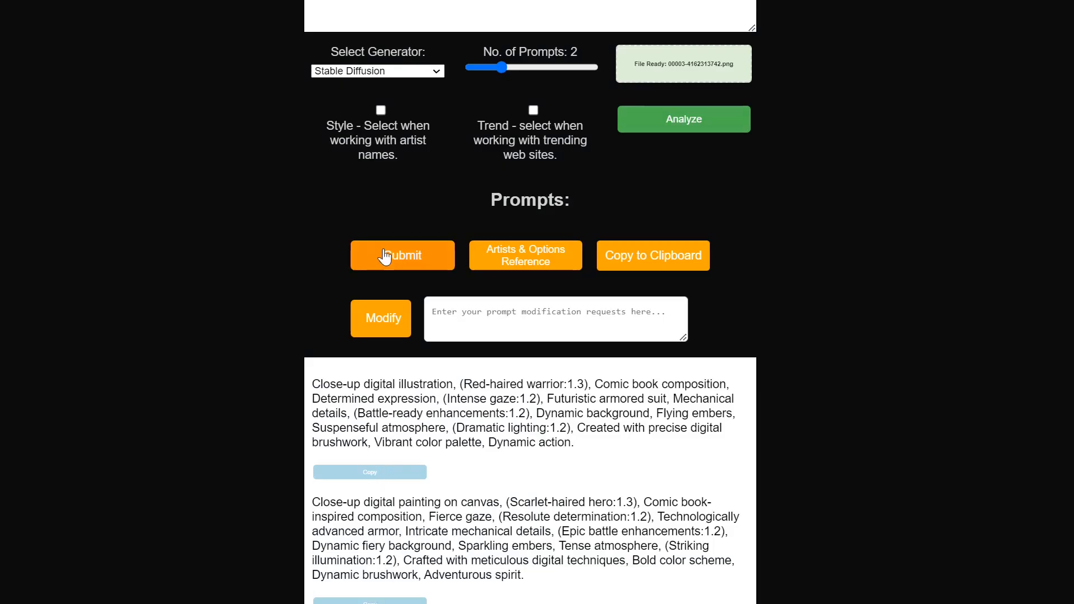
# Step: Switch to the prompt generator page, generate two Stable Diffusion prompts and copy them to the clipboard
pyautogui.click(447, 256)
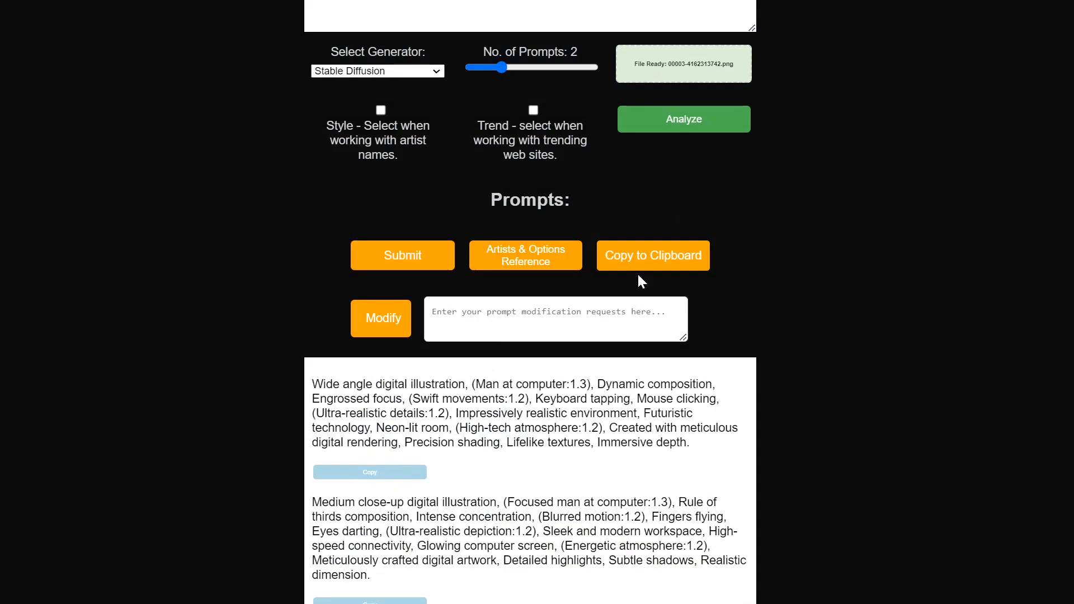
pyautogui.click(651, 261)
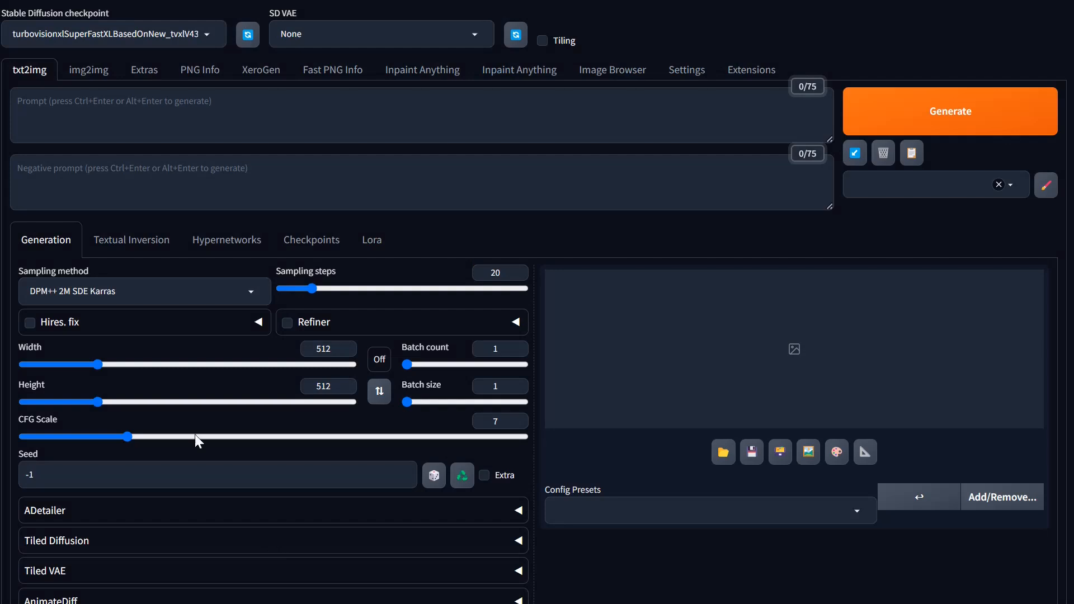
# Step: Set the txt2img script to Prompts from file or textbox and paste the copied prompts into the list of prompt inputs
pyautogui.scroll(-5, 197, 441)
pyautogui.click(139, 531)
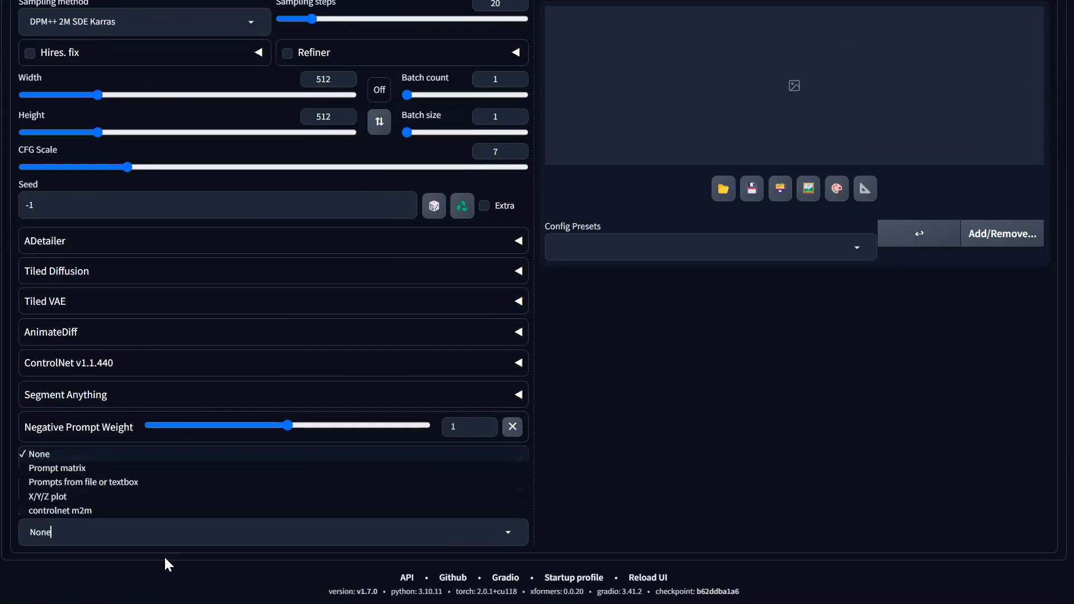
pyautogui.click(91, 485)
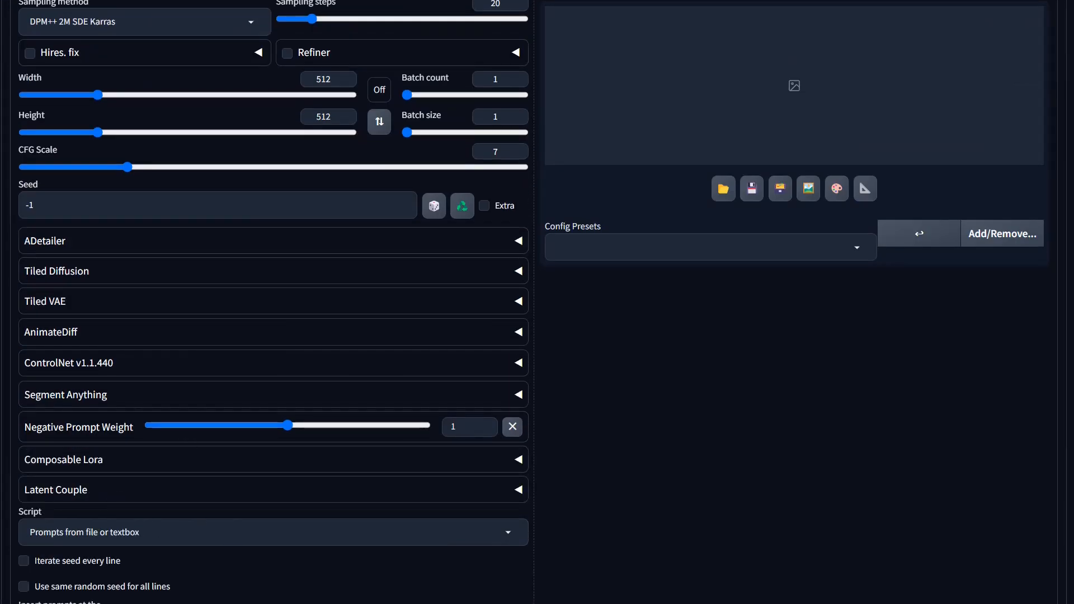
pyautogui.scroll(-5, 186, 526)
pyautogui.click(147, 371)
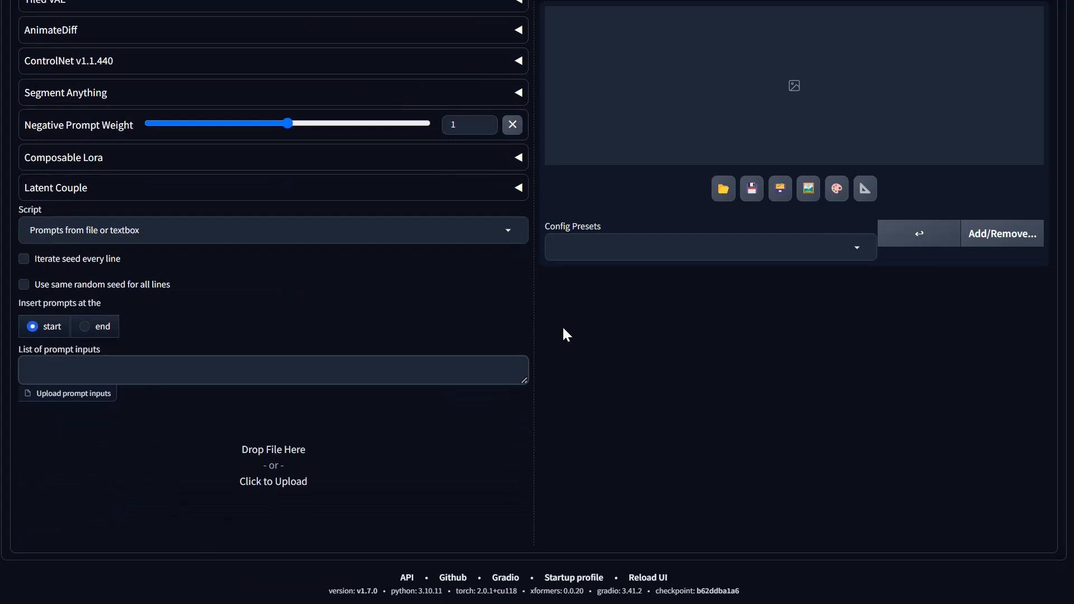
pyautogui.hotkey('ctrl', 'v')
# Step: Lock the image aspect ratio to 16:9 and set the size to 1024 x 576
pyautogui.scroll(7, 721, 391)
pyautogui.scroll(3, 718, 388)
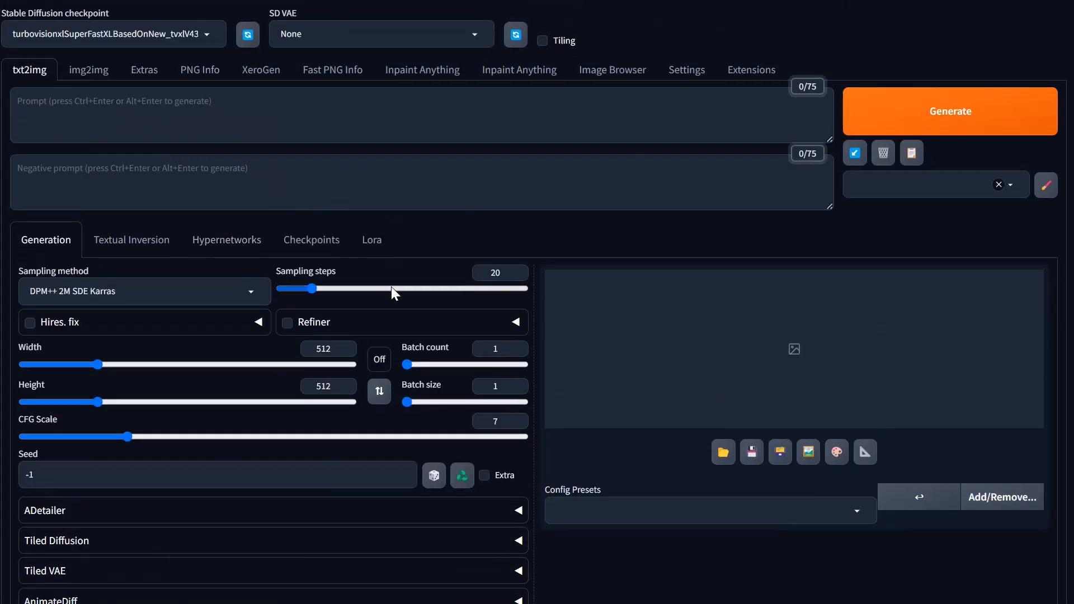
pyautogui.click(374, 359)
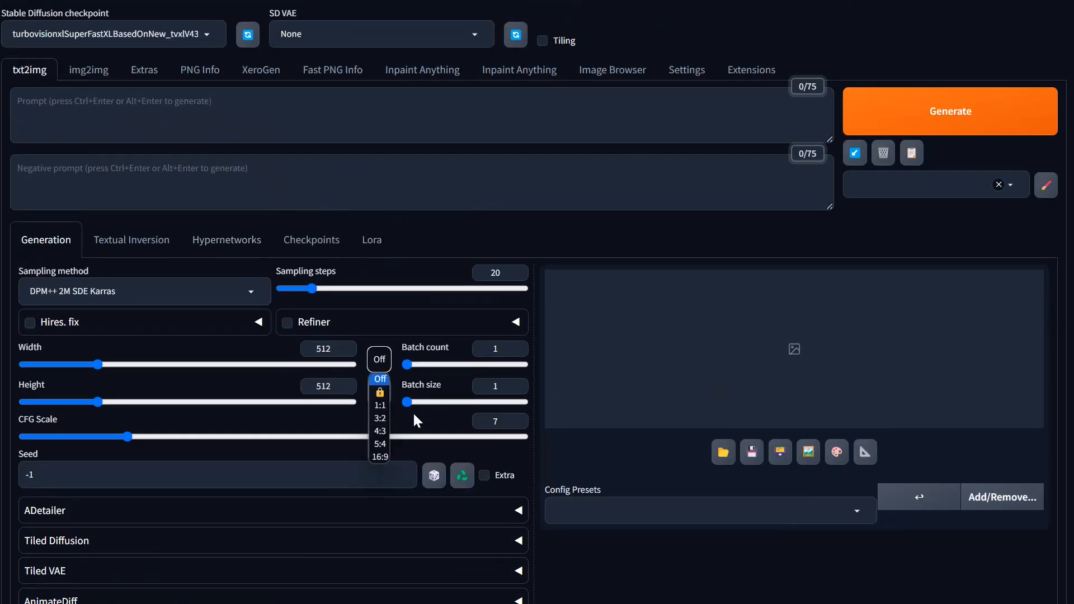
pyautogui.click(388, 454)
pyautogui.moveTo(93, 364); pyautogui.dragTo(179, 363)
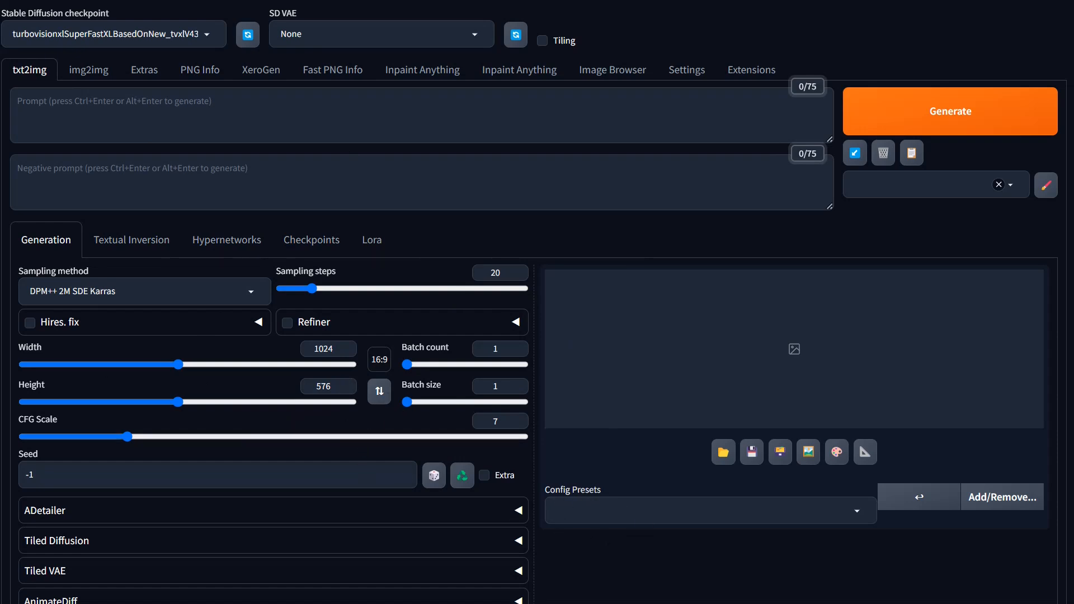
# Step: Apply the config preset Favorite 4:5 SDXL turbo and restore the 16:9 image size of 1024 x 576
pyautogui.click(751, 519)
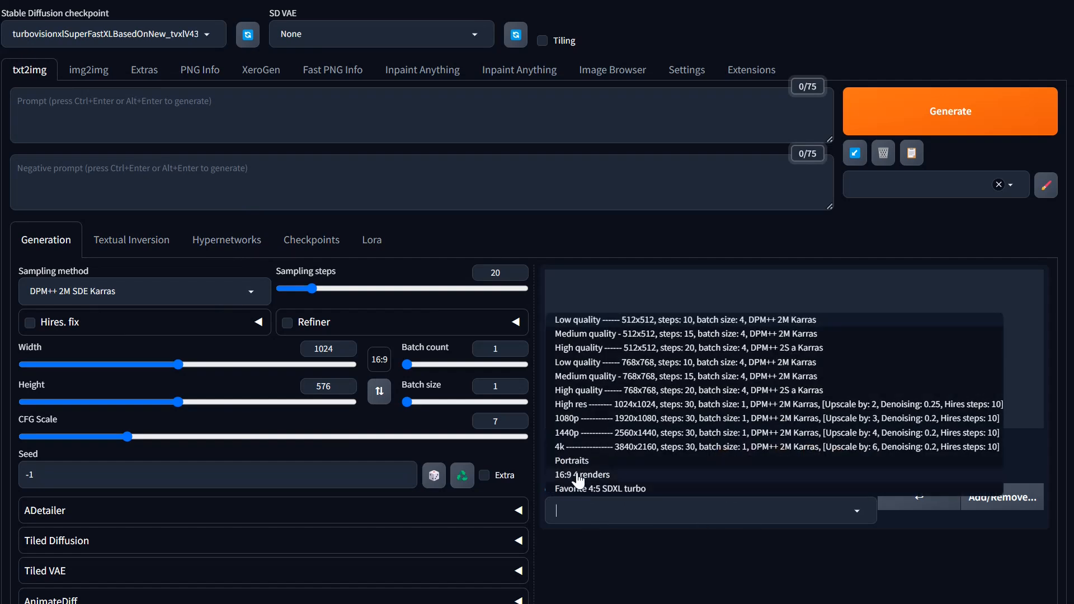
pyautogui.click(592, 490)
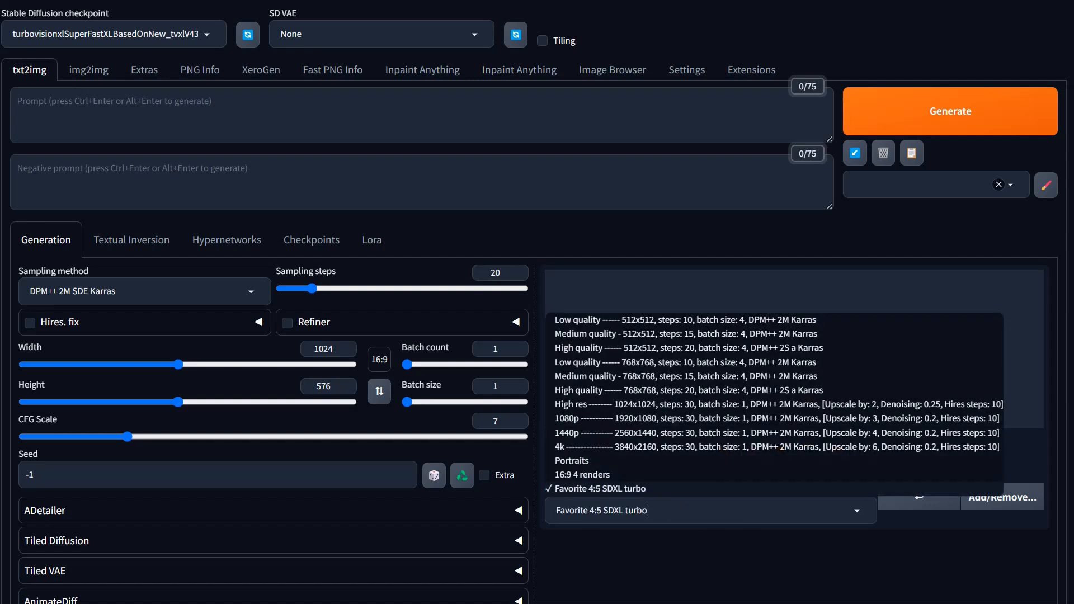
pyautogui.click(709, 582)
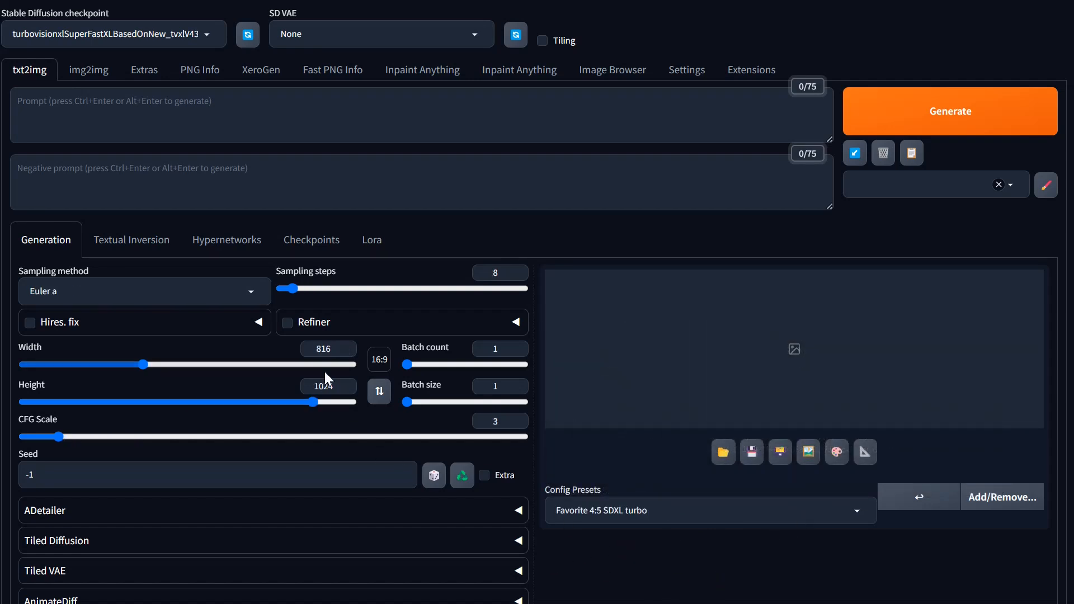
pyautogui.click(383, 392)
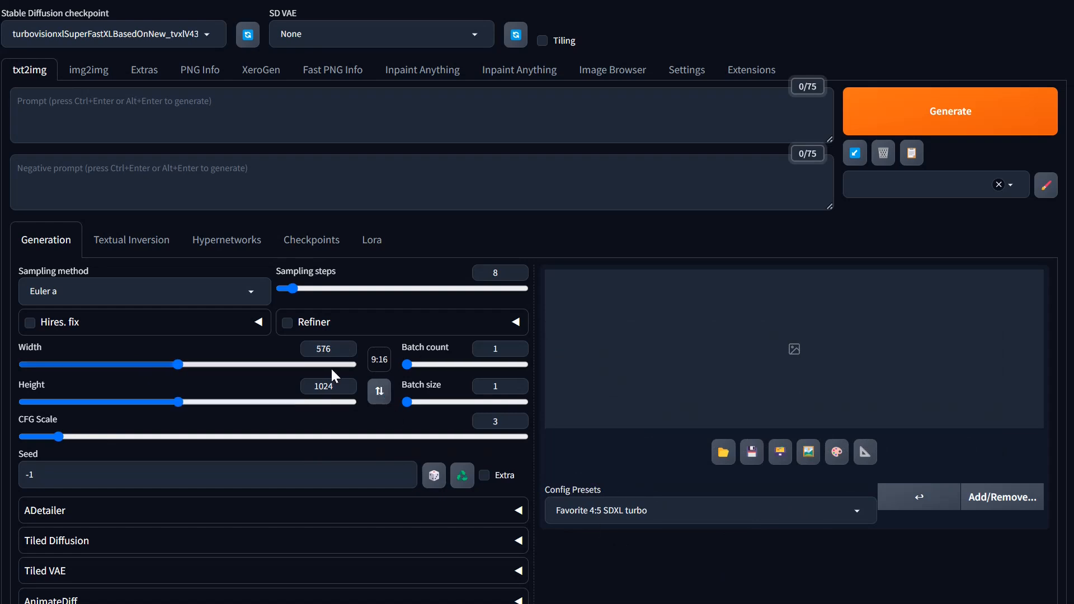
pyautogui.click(379, 360)
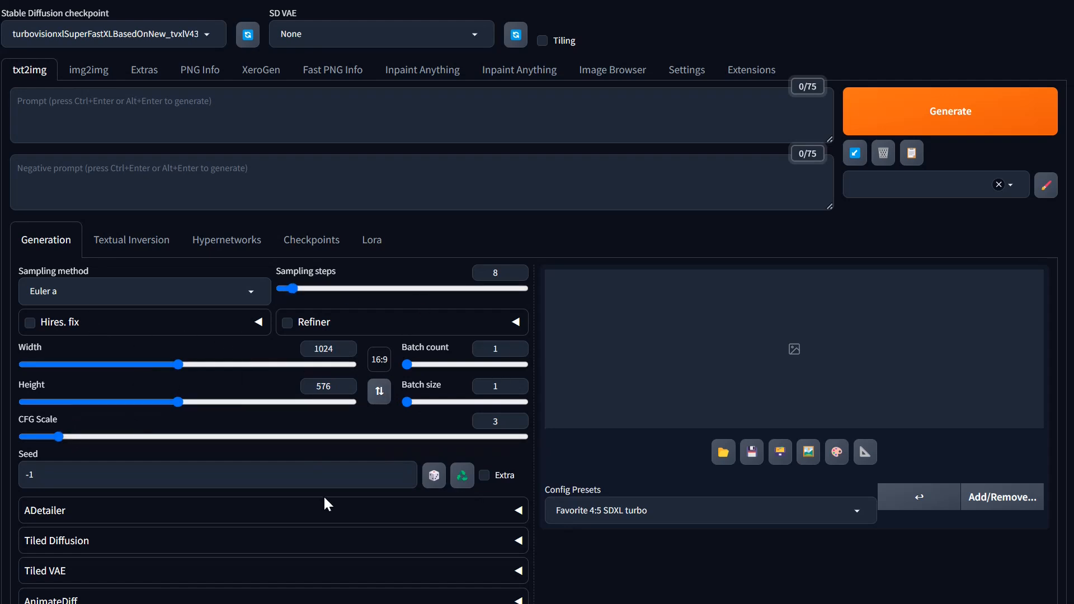
# Step: Set the sampling steps to 40 and generate the images from the prompt list
pyautogui.scroll(-5, 328, 418)
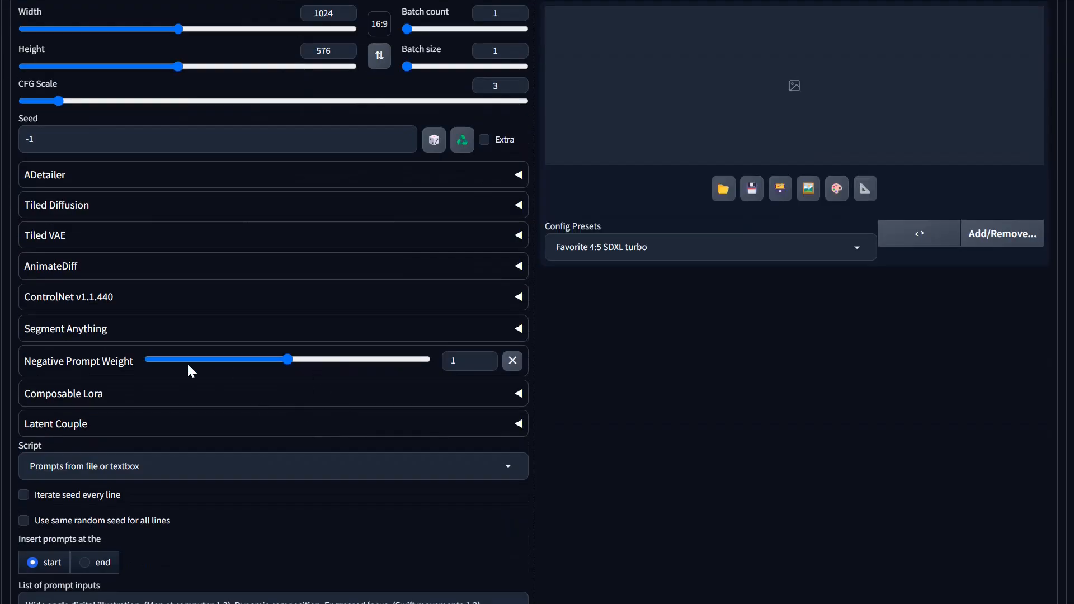
pyautogui.scroll(-4, 328, 418)
pyautogui.scroll(8, 197, 470)
pyautogui.scroll(-1, 384, 416)
pyautogui.scroll(1, 257, 240)
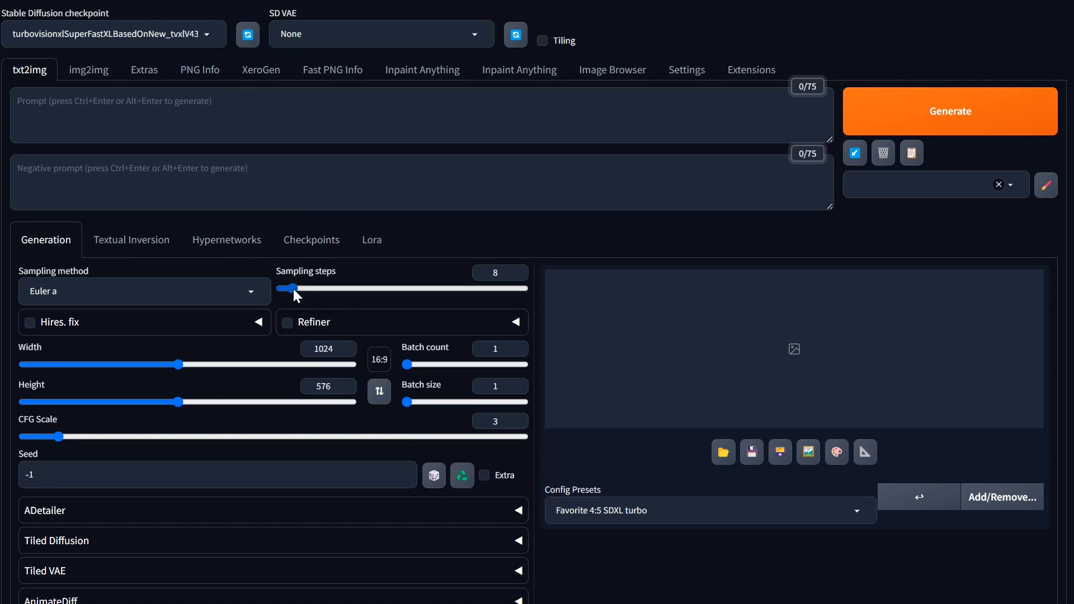
pyautogui.moveTo(293, 287); pyautogui.dragTo(344, 291)
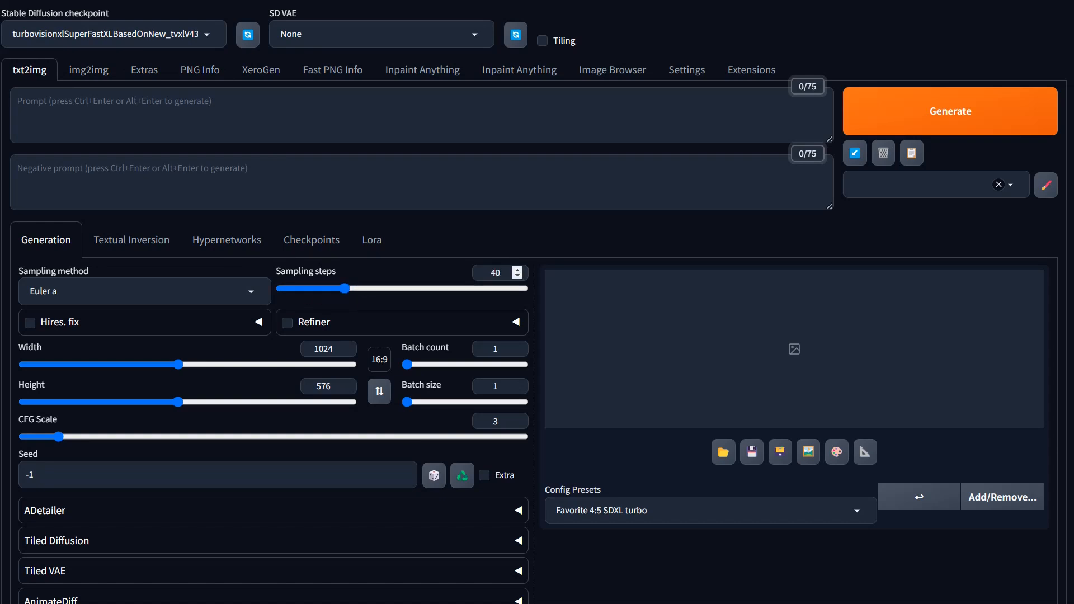
pyautogui.click(929, 118)
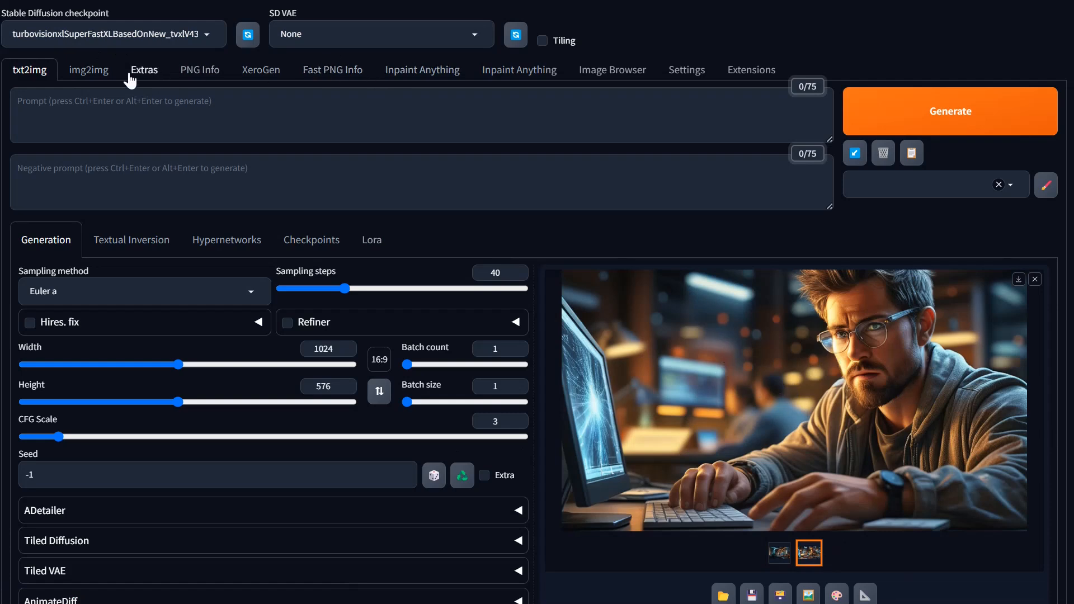
# Step: Look over the Extensions page, the User interface settings and the aspect ratio choices in txt2img
pyautogui.click(755, 74)
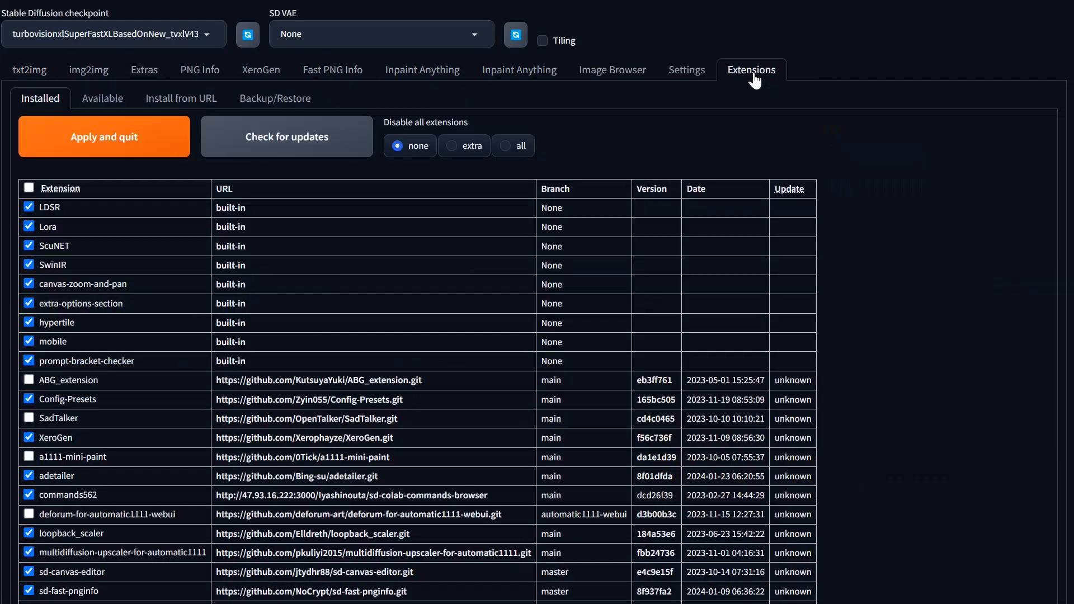
pyautogui.click(686, 70)
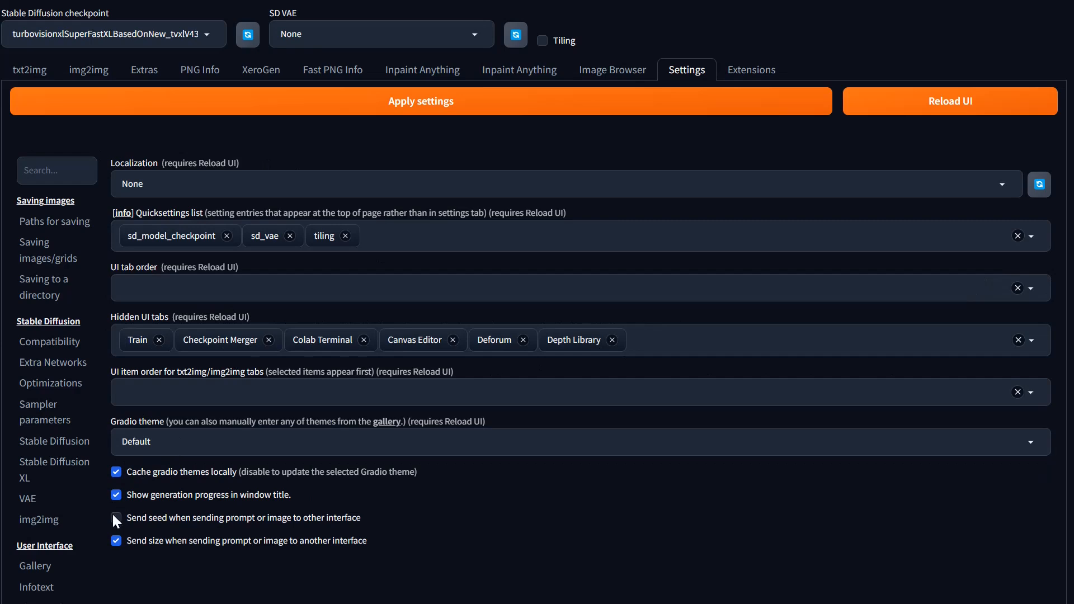
pyautogui.scroll(-7, 60, 492)
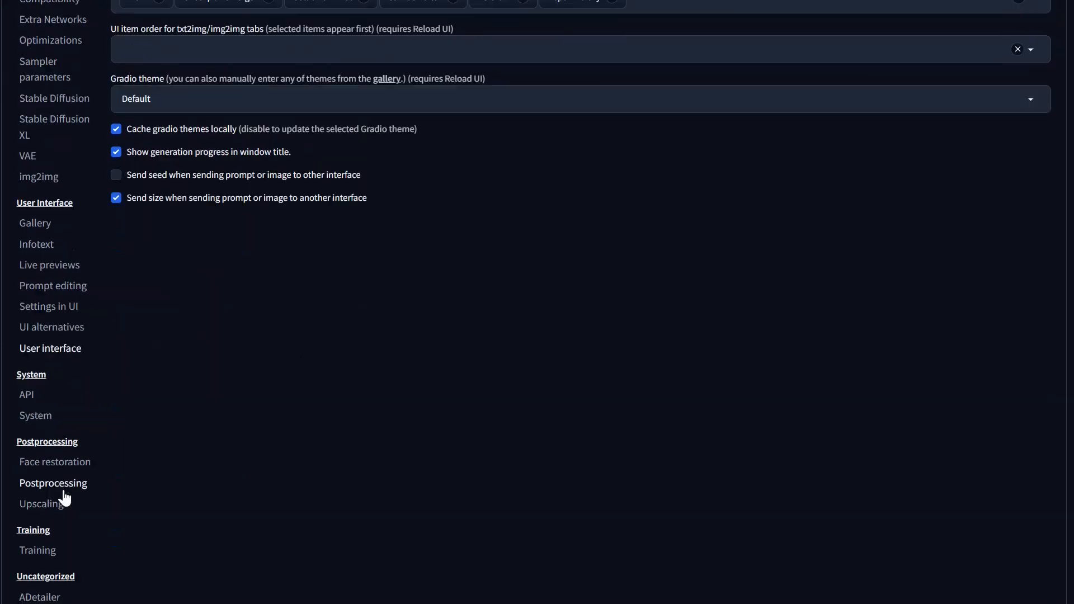
pyautogui.scroll(7, 62, 496)
pyautogui.click(31, 72)
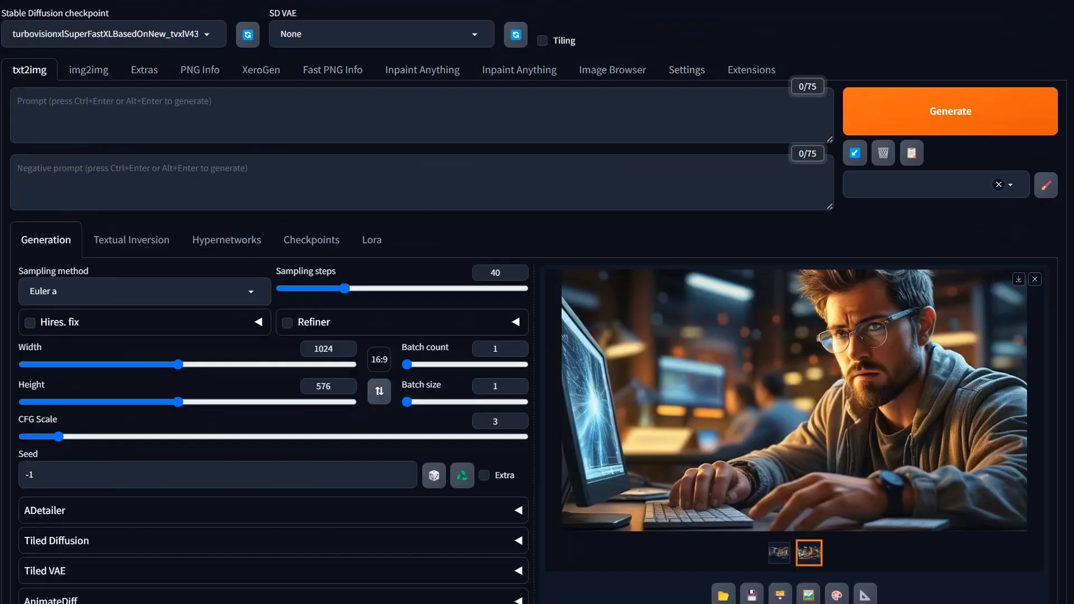
pyautogui.click(379, 364)
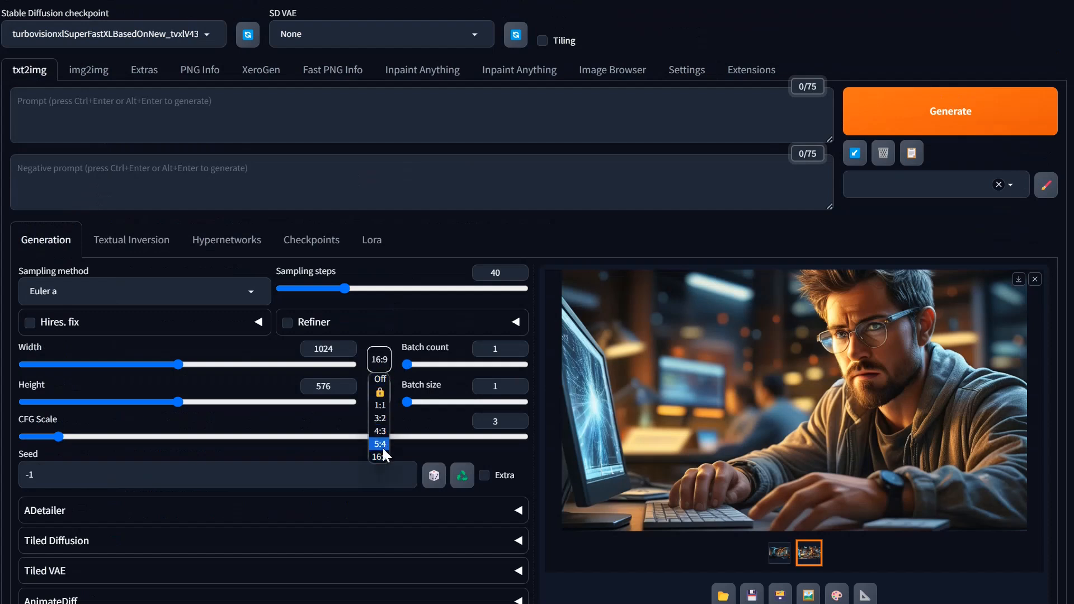
pyautogui.click(424, 305)
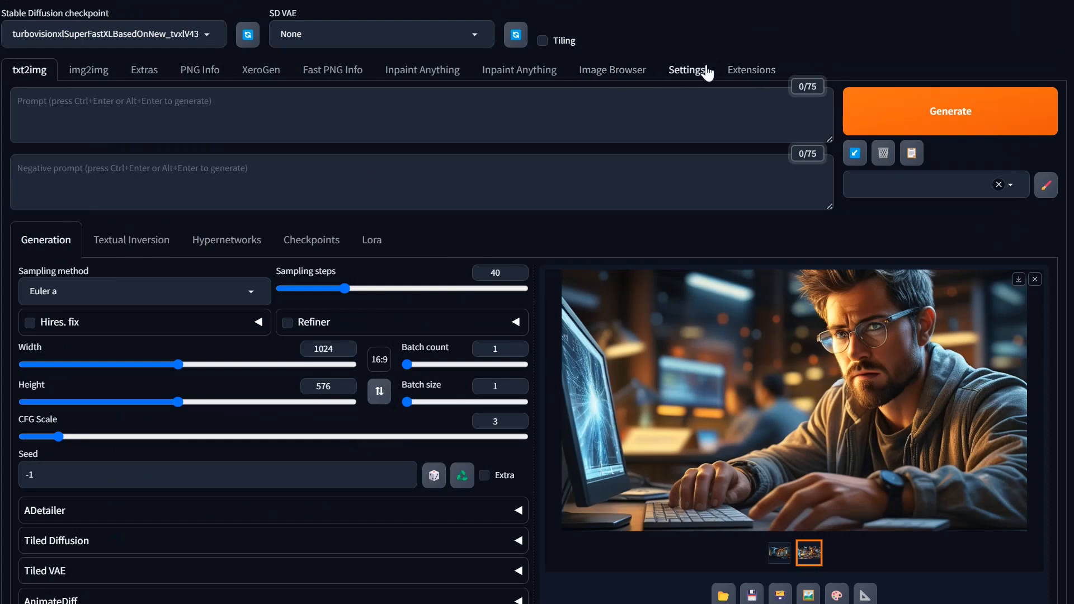
# Step: Examine the list of installed extensions, including which are enabled and their source repositories
pyautogui.click(749, 71)
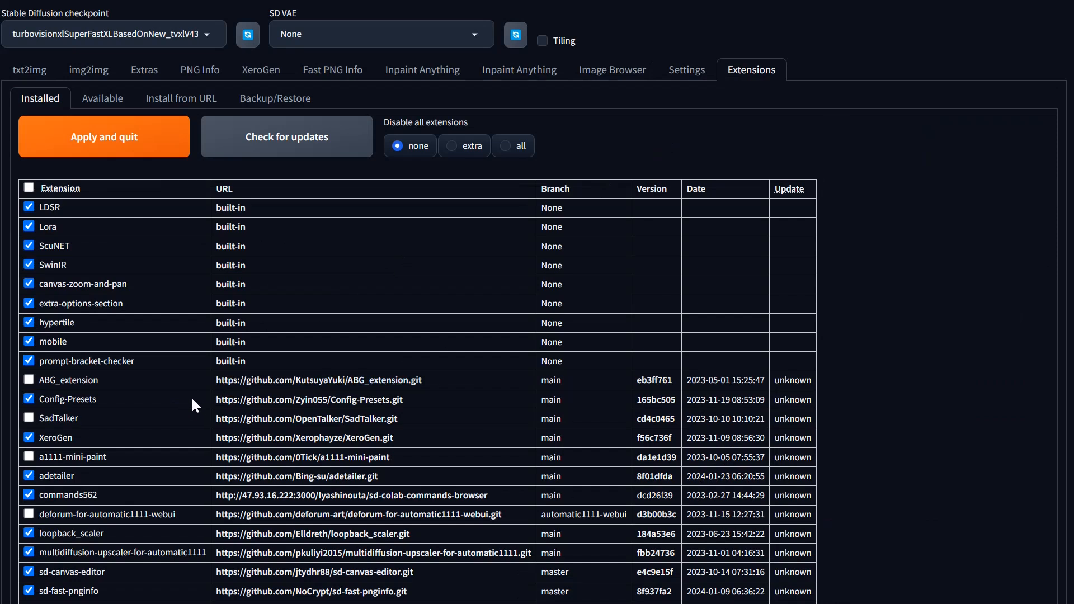
pyautogui.scroll(-3, 124, 464)
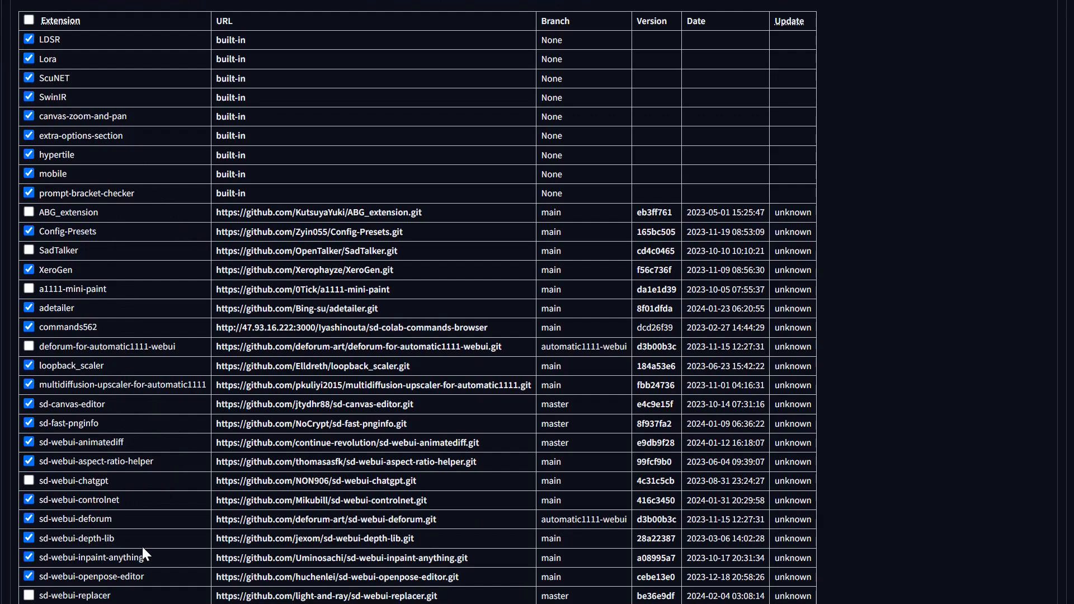
pyautogui.scroll(-3, 181, 538)
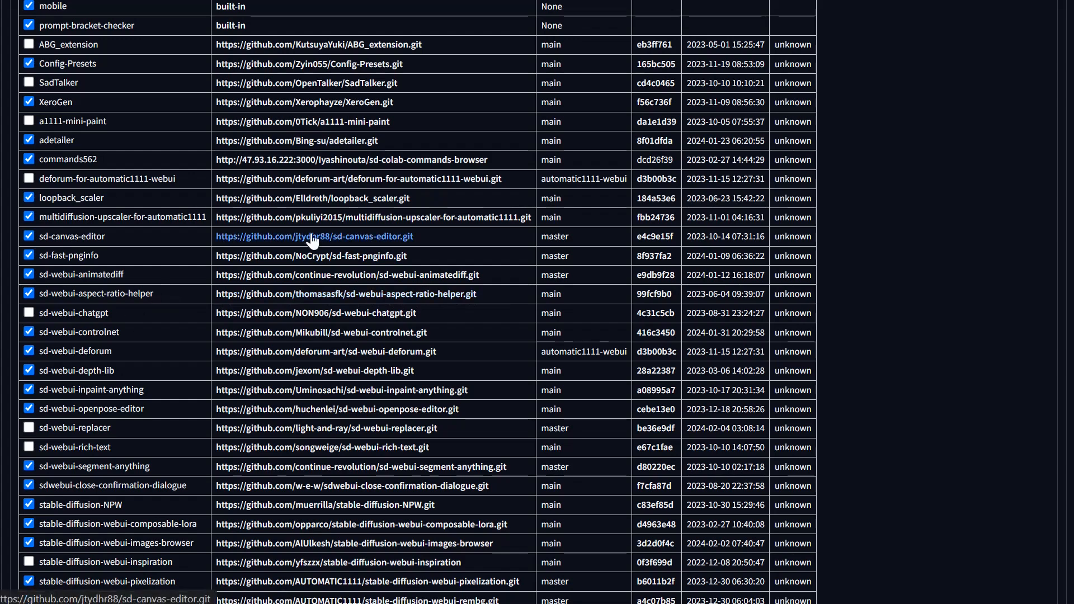
pyautogui.scroll(6, 312, 241)
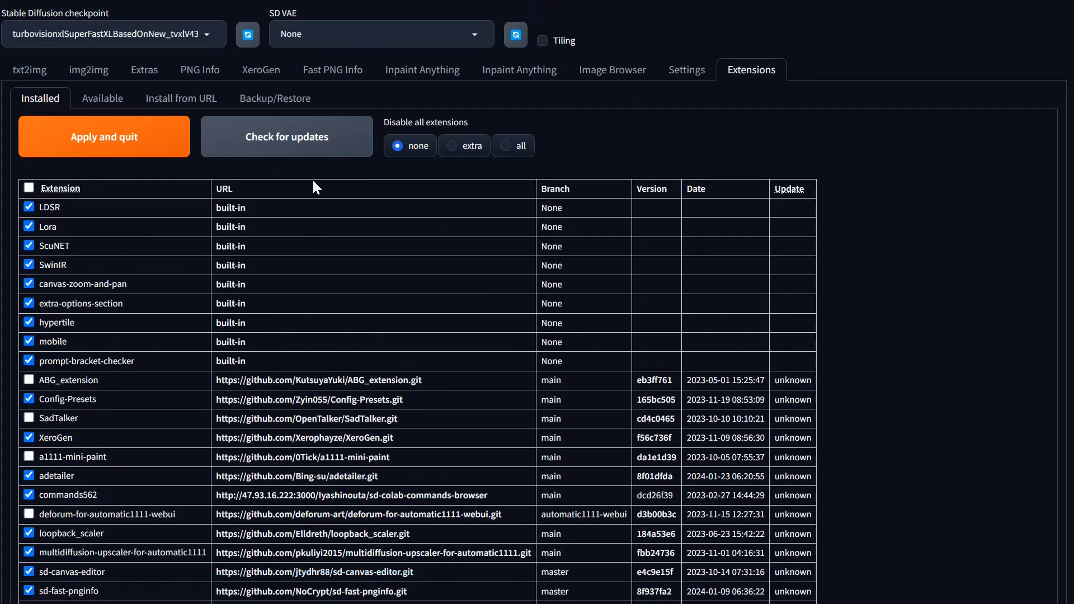
# Step: Add 8.5:11 to the Aspect Ratio Helper's JavaScript aspect ratios, apply the settings, and view the selection method choices
pyautogui.click(662, 70)
pyautogui.scroll(-10, 73, 441)
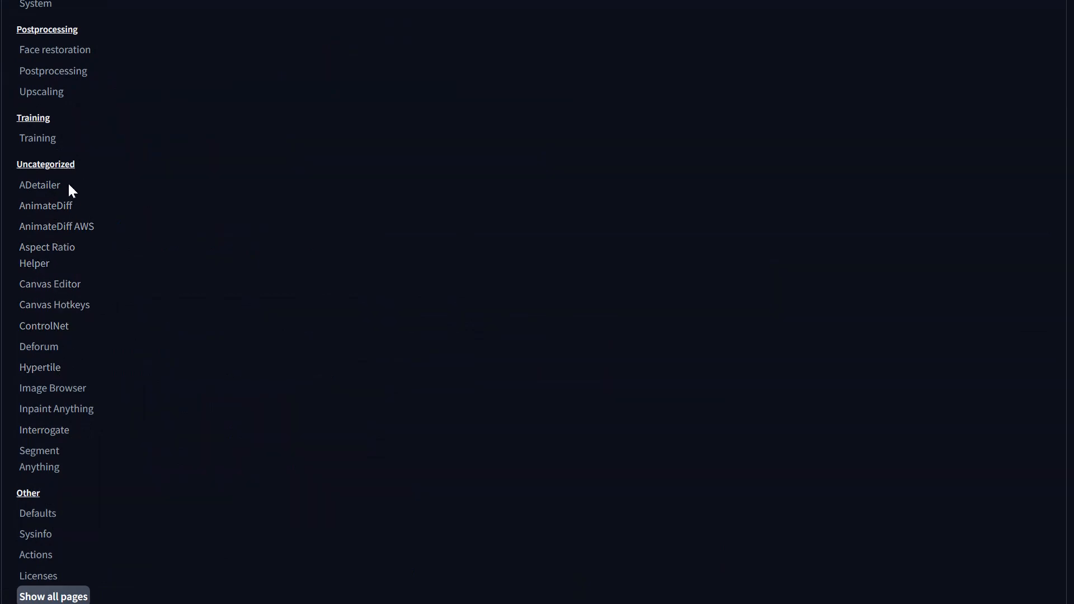
pyautogui.click(47, 254)
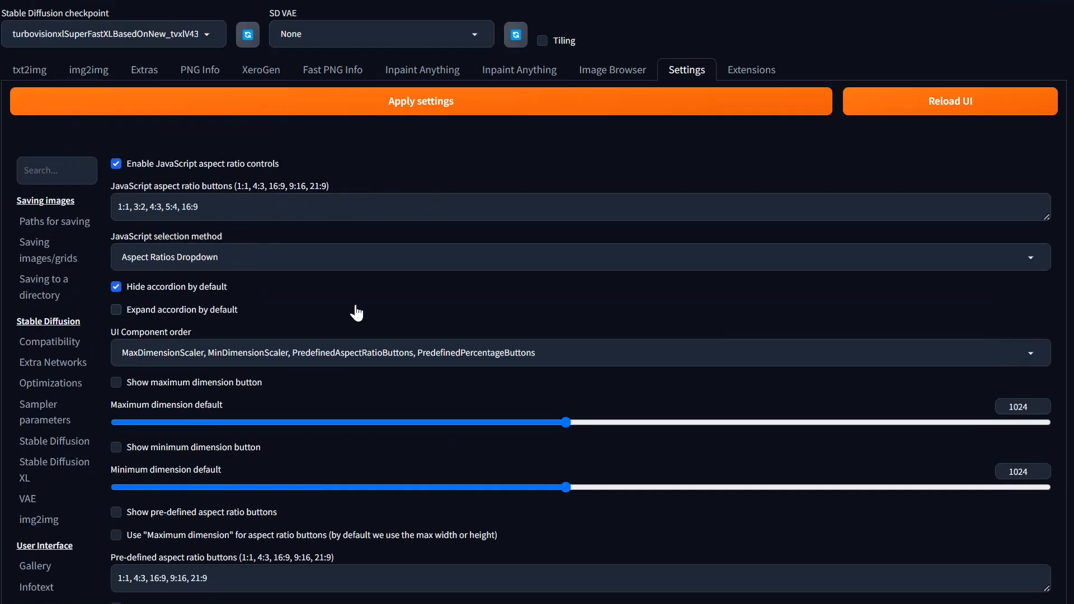
pyautogui.click(197, 207)
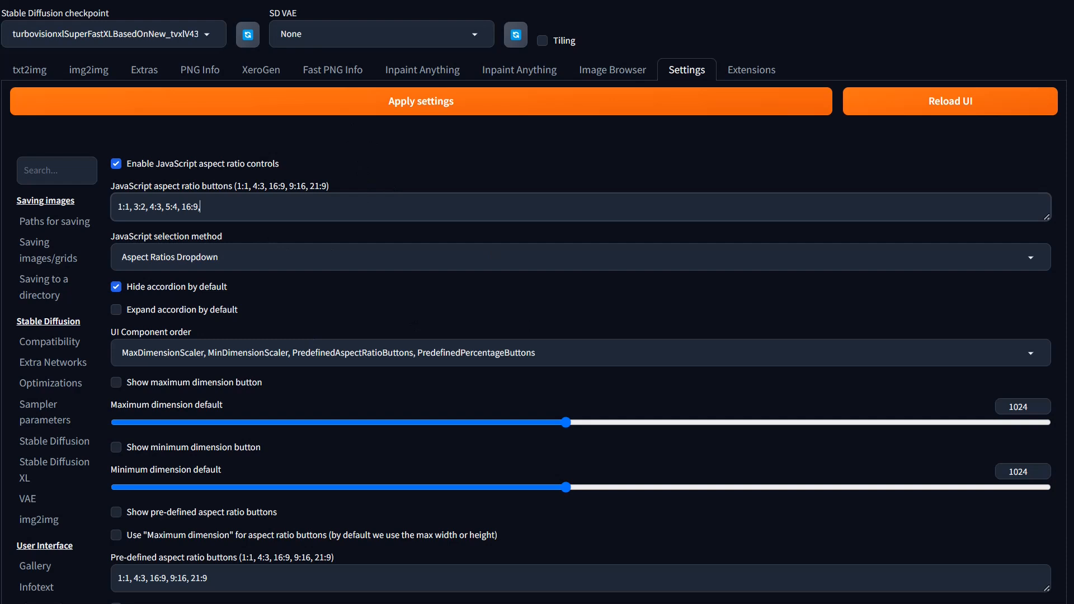
pyautogui.write(',8.5:')
pyautogui.write('11')
pyautogui.click(419, 109)
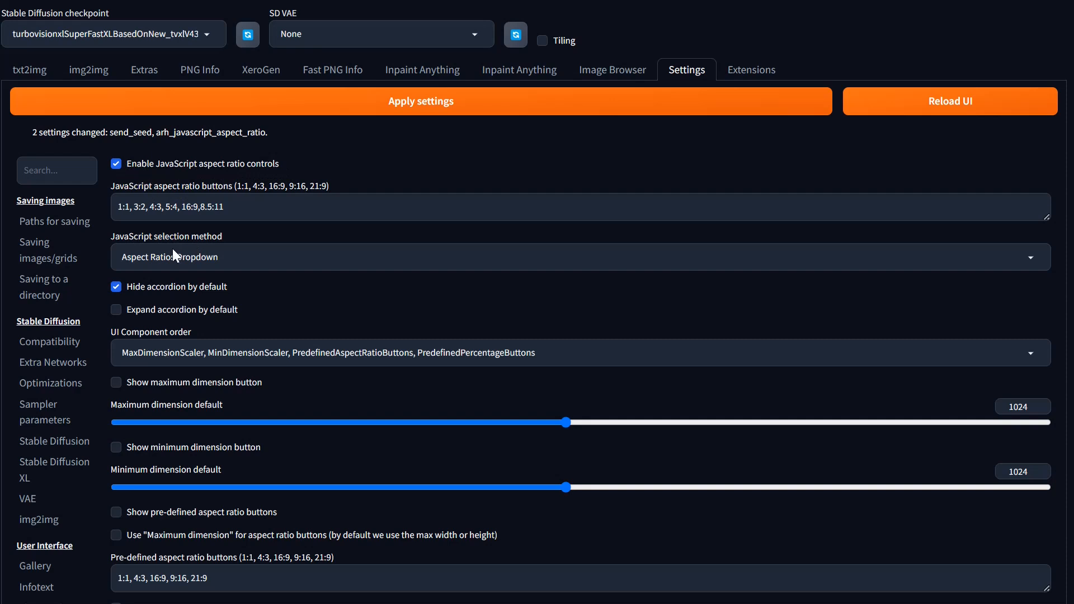
pyautogui.click(219, 256)
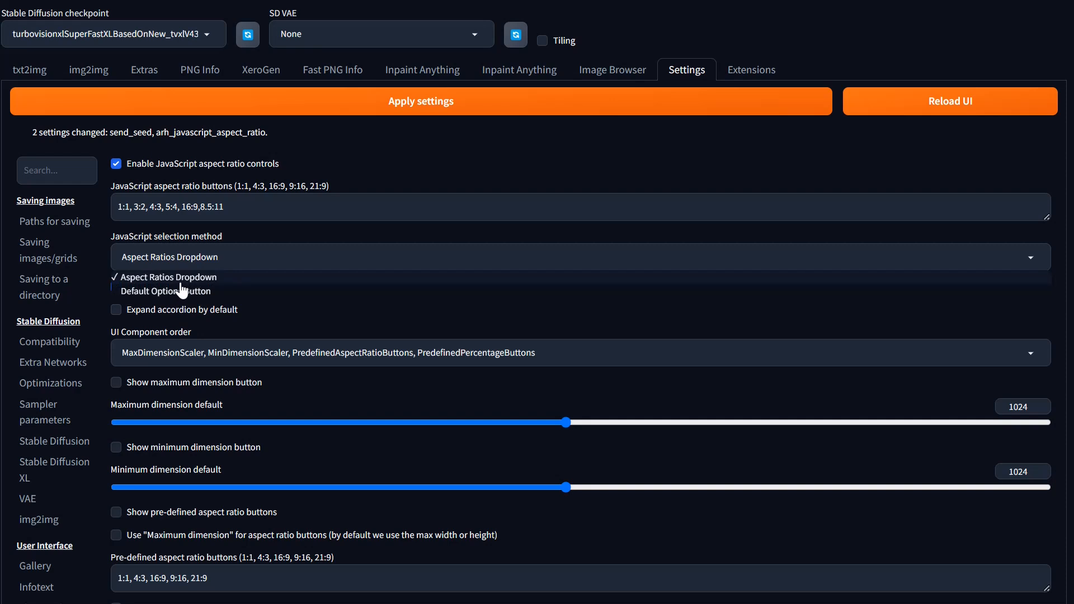
pyautogui.click(271, 240)
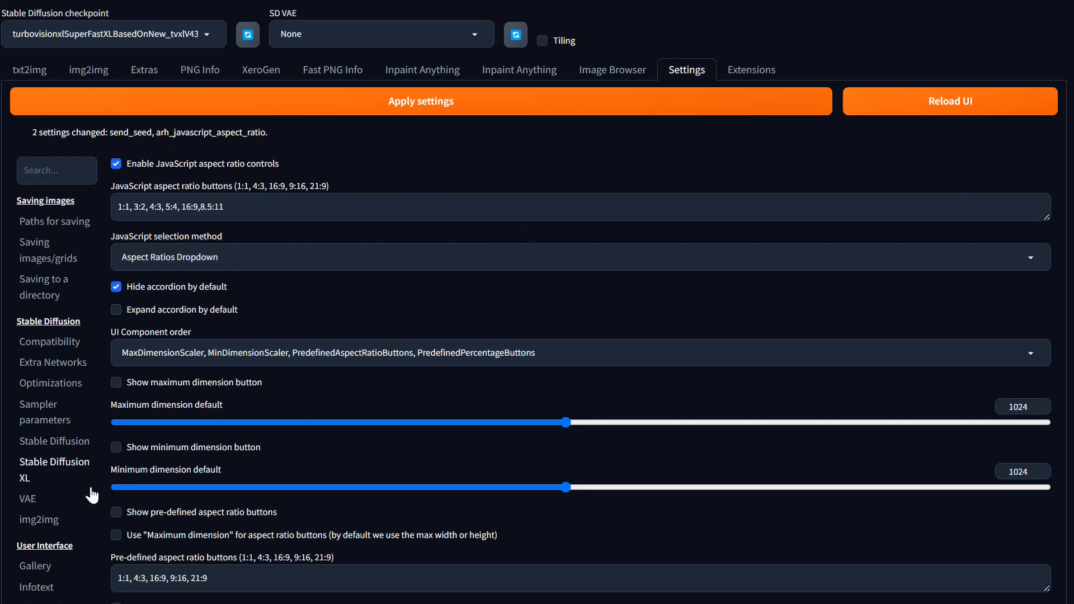
# Step: Set the Negative Prompt Weight to 0.2 in the txt2img generation parameters
pyautogui.click(755, 71)
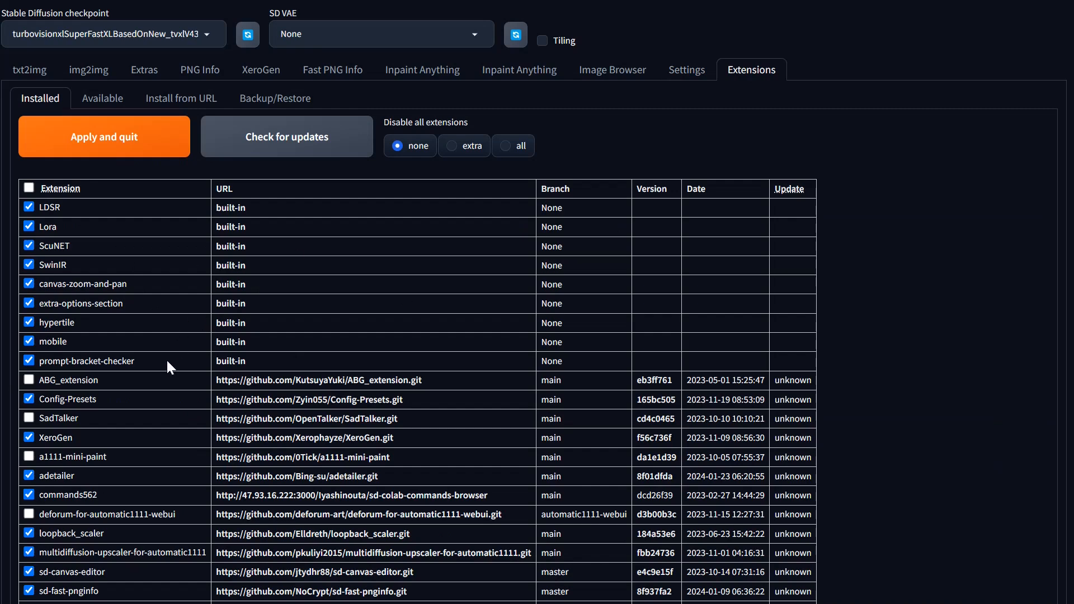
pyautogui.click(24, 77)
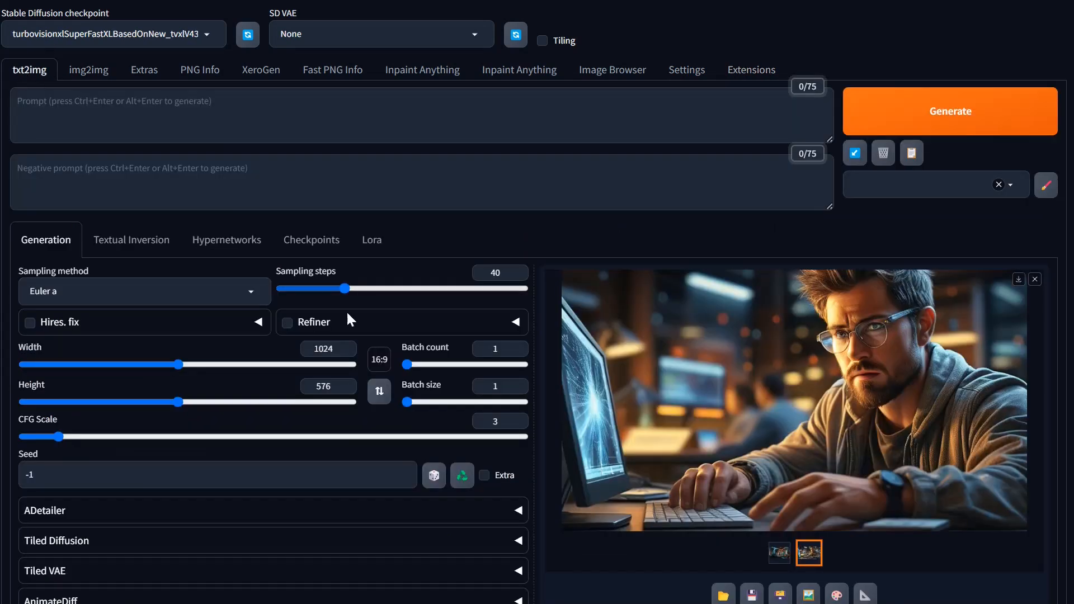
pyautogui.scroll(-5, 346, 349)
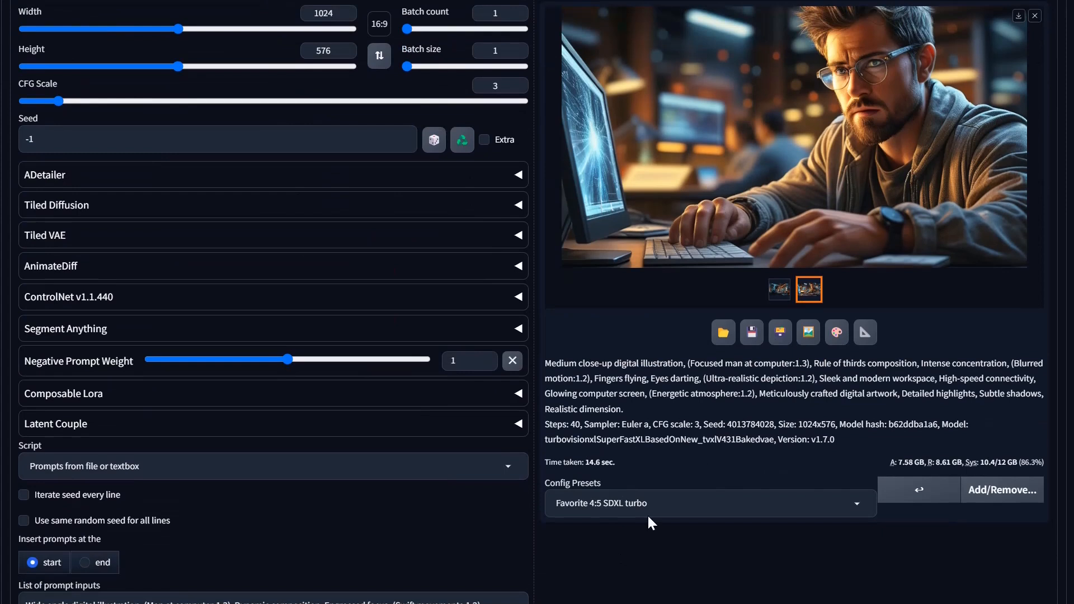
pyautogui.scroll(2, 347, 280)
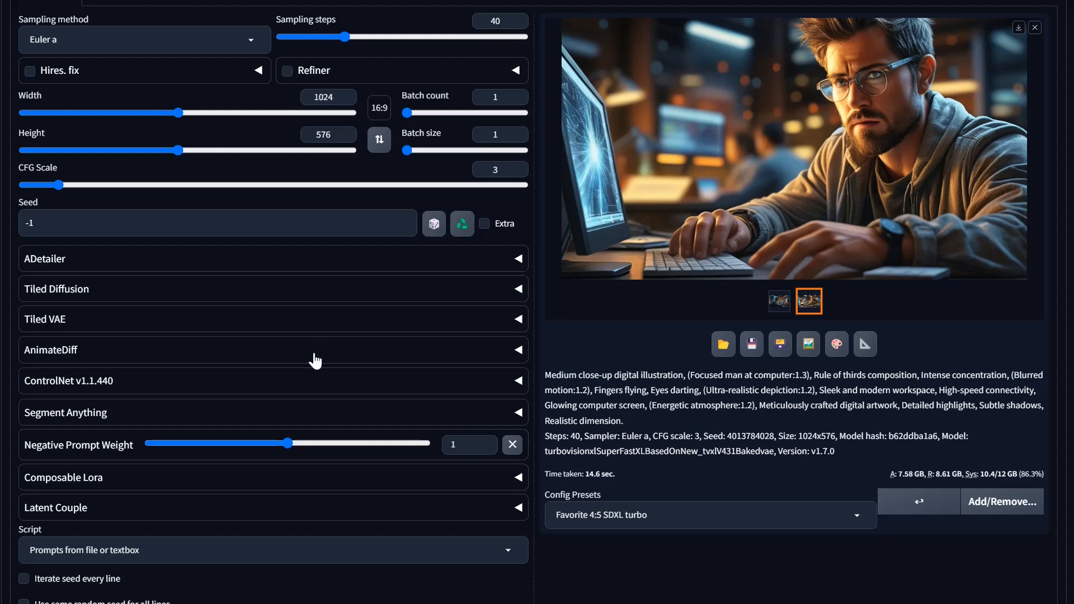
pyautogui.scroll(-5, 311, 358)
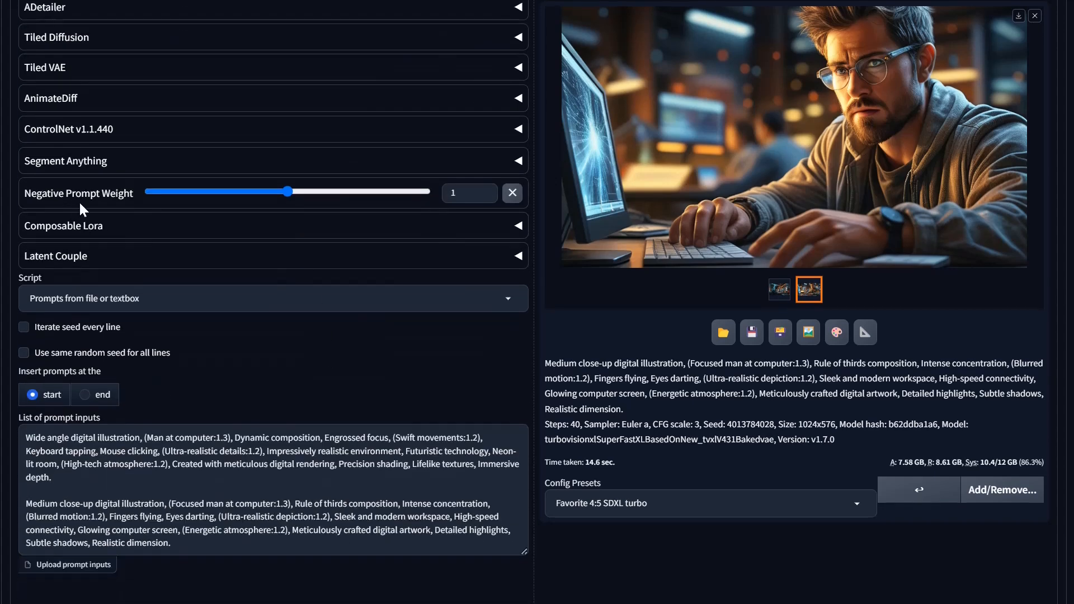
pyautogui.moveTo(240, 191); pyautogui.dragTo(179, 189)
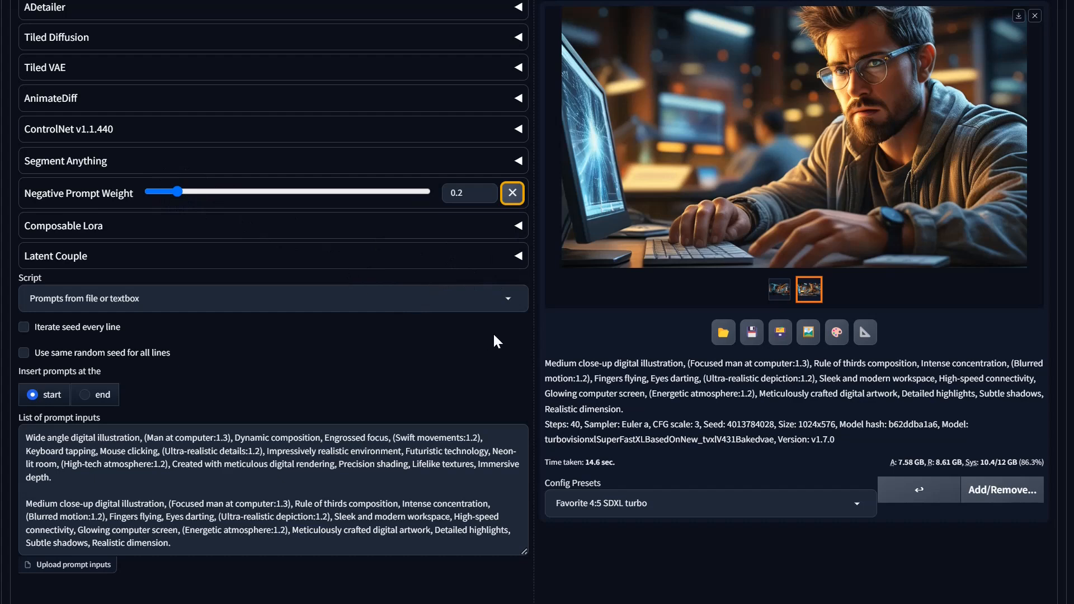
pyautogui.scroll(9, 495, 336)
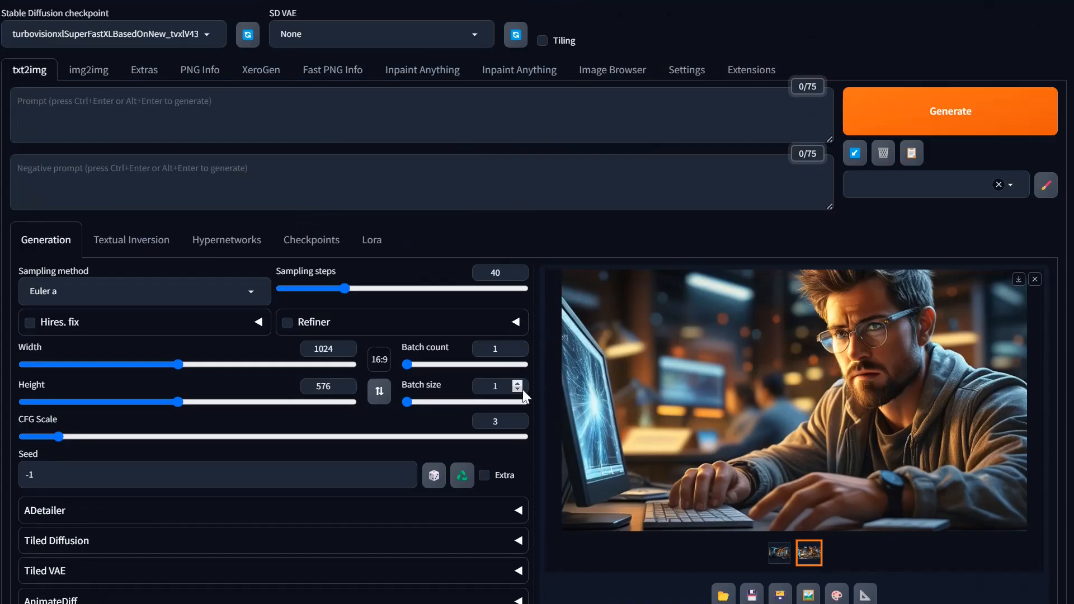
# Step: Examine the full list of installed extensions and the sections they add to the txt2img page
pyautogui.click(755, 72)
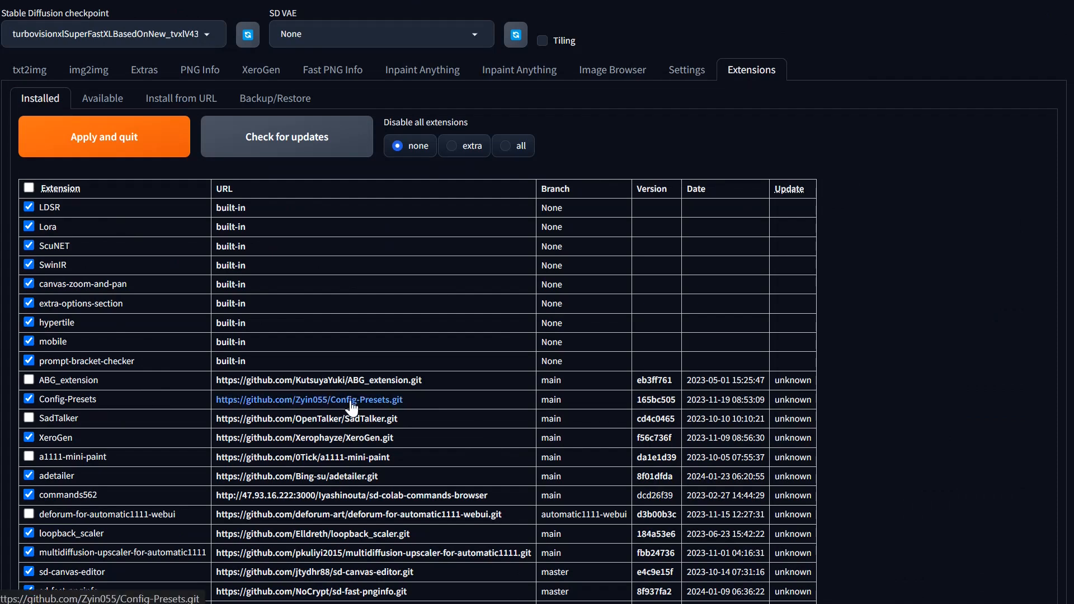
pyautogui.scroll(-1, 190, 472)
pyautogui.scroll(-2, 191, 469)
pyautogui.scroll(-2, 190, 459)
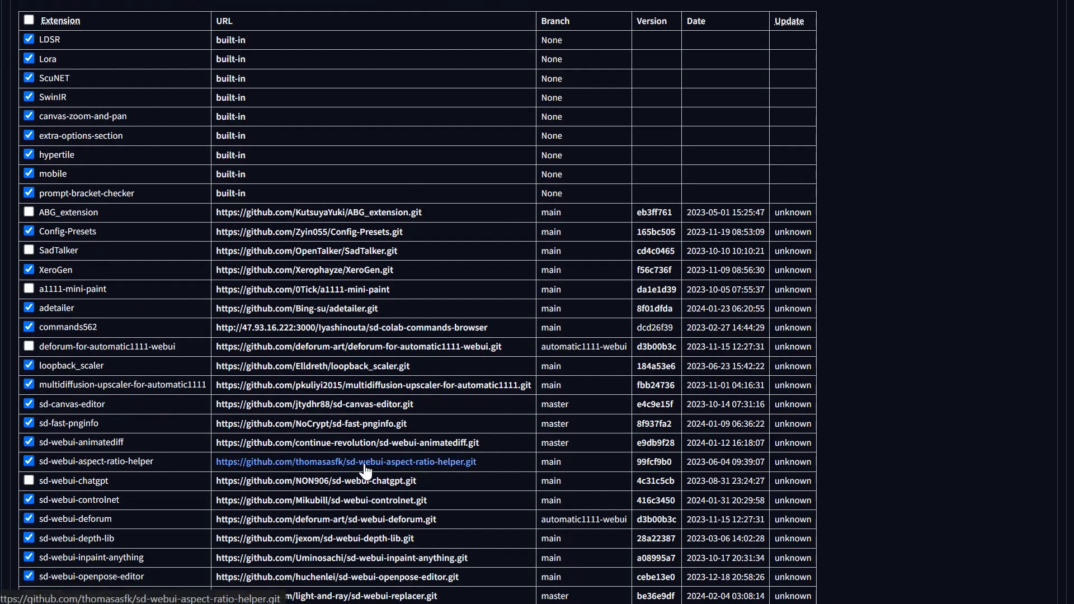
pyautogui.scroll(-3, 366, 471)
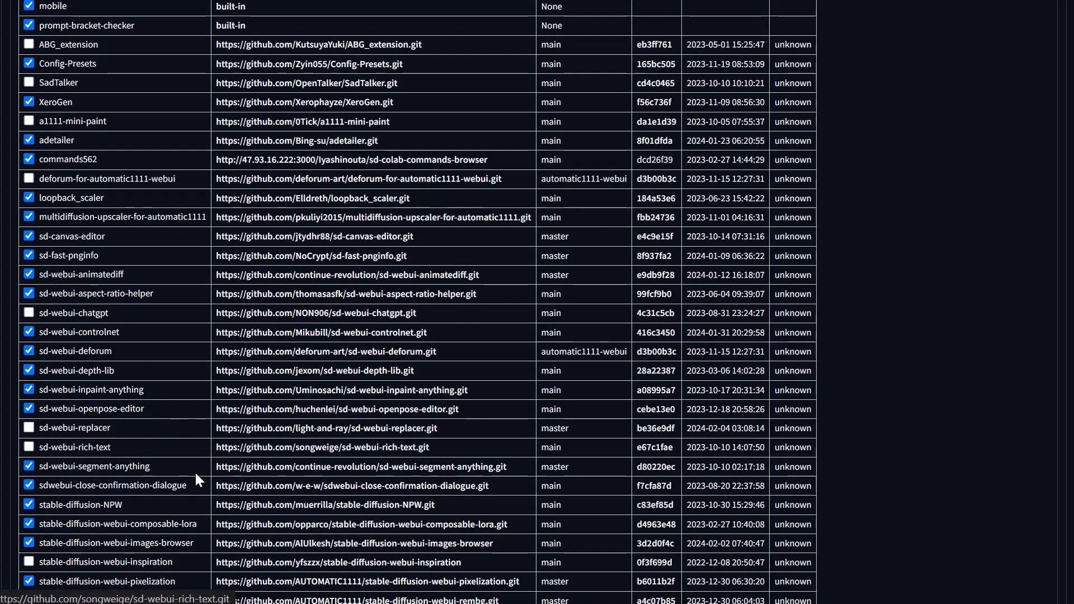
pyautogui.scroll(-3, 269, 506)
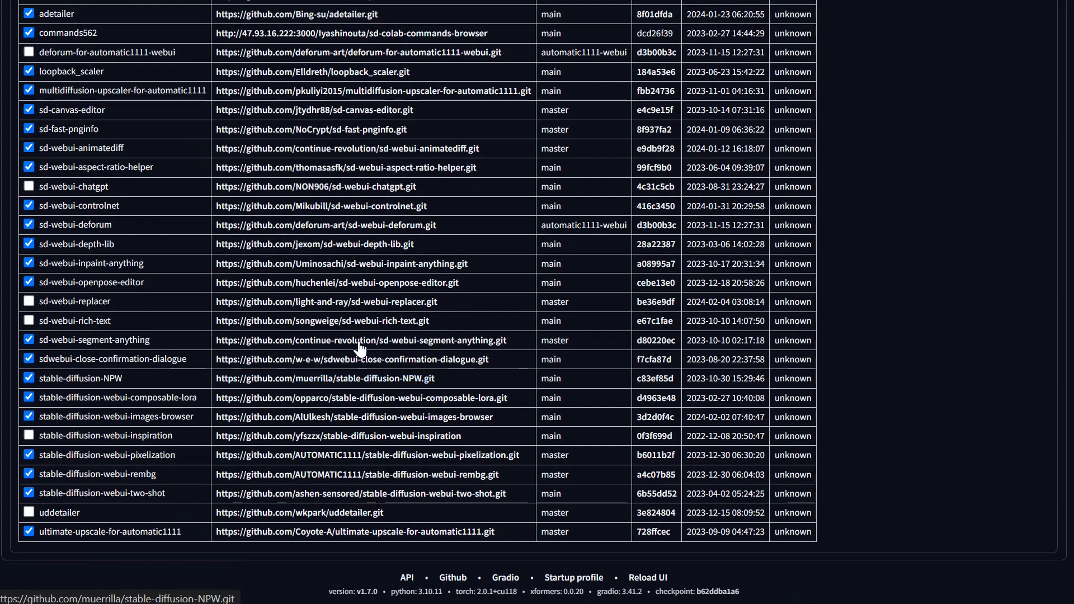
pyautogui.scroll(11, 280, 182)
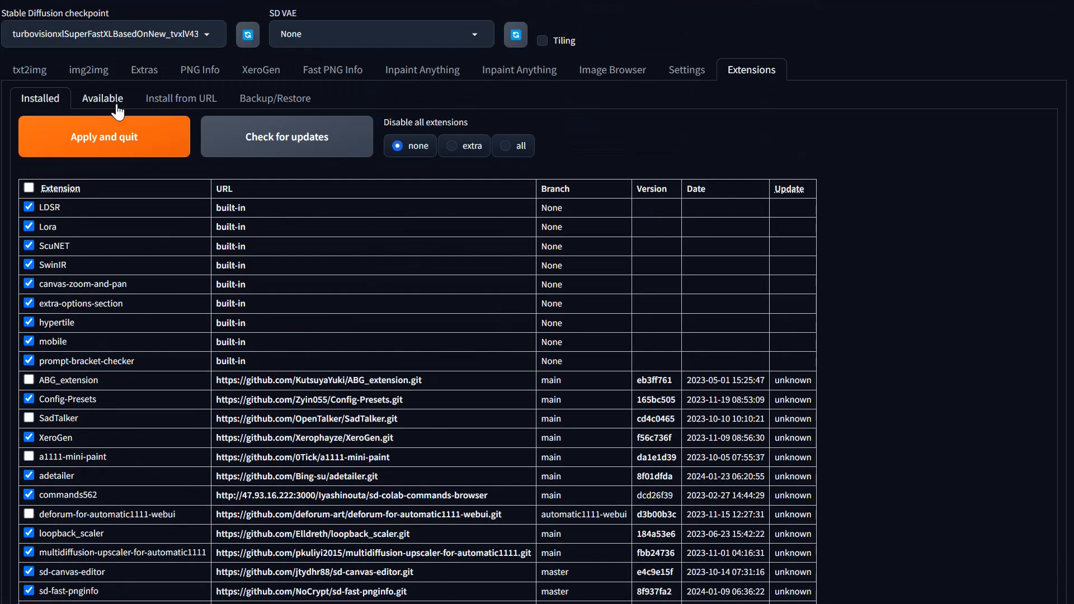
pyautogui.click(39, 72)
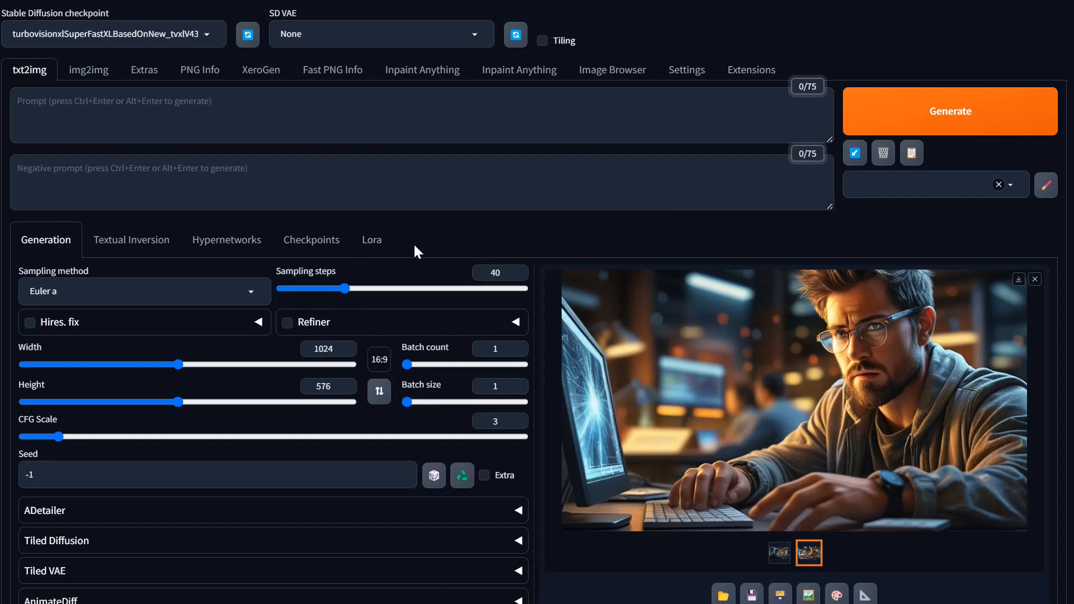
pyautogui.scroll(-5, 239, 329)
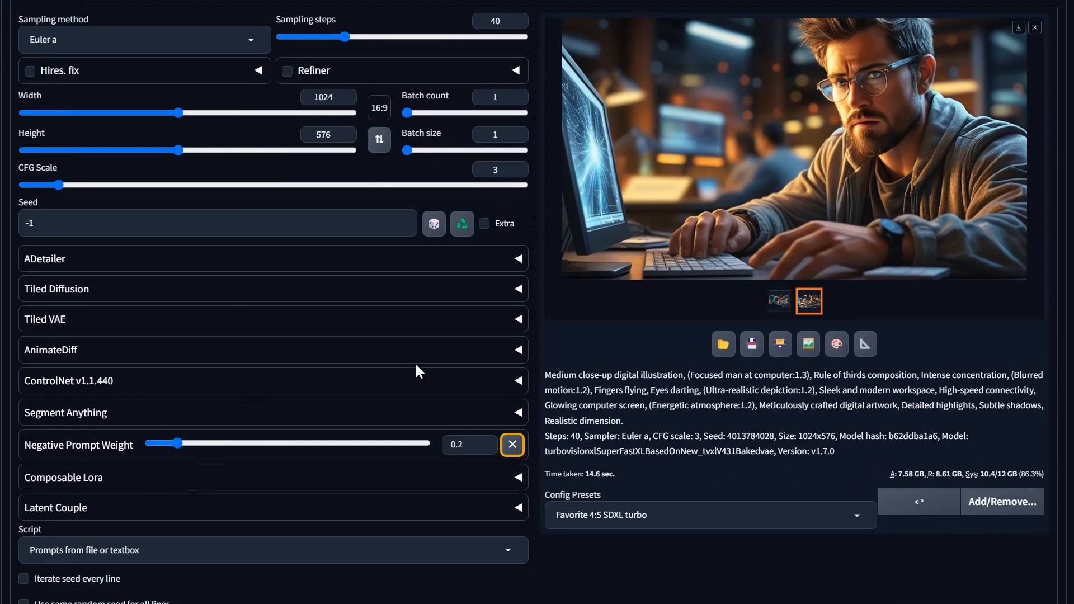
pyautogui.scroll(5, 266, 347)
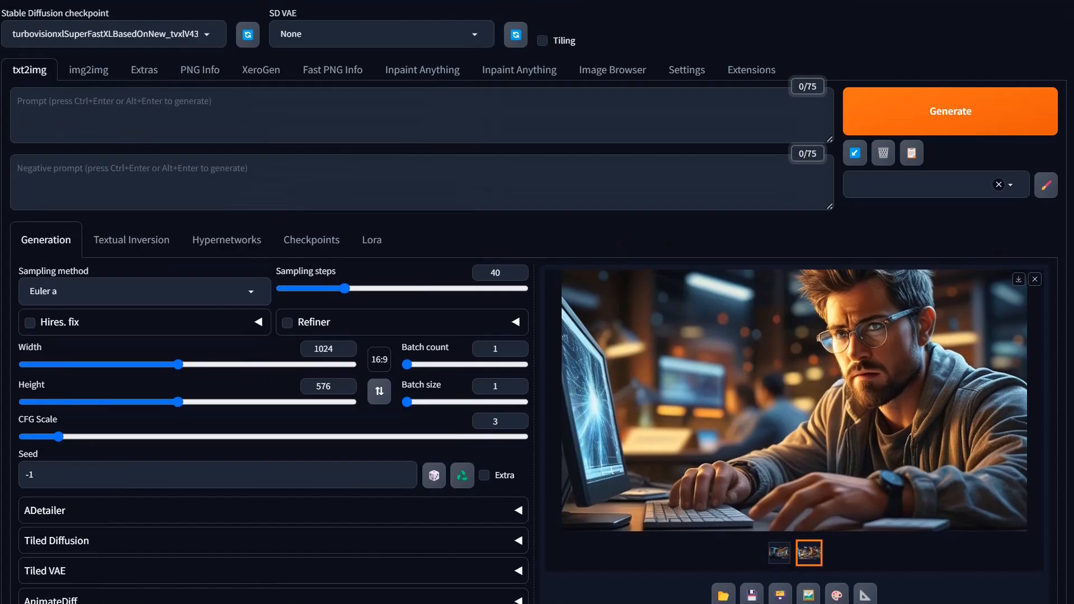
# Step: Enable Hires. fix to look over its upscaling options, and turn it off again
pyautogui.scroll(-3, 303, 285)
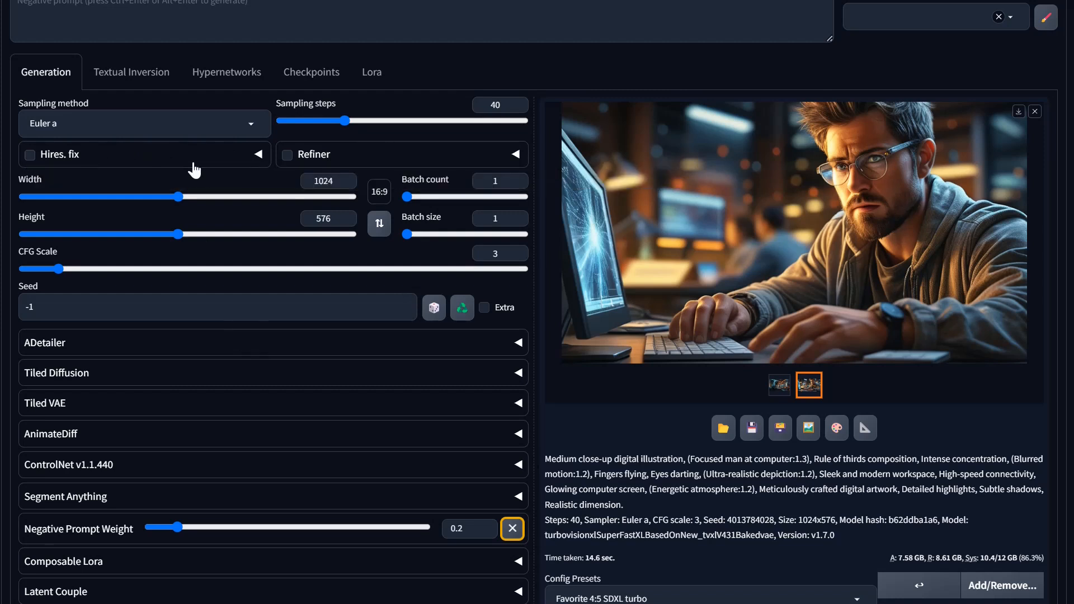
pyautogui.click(259, 154)
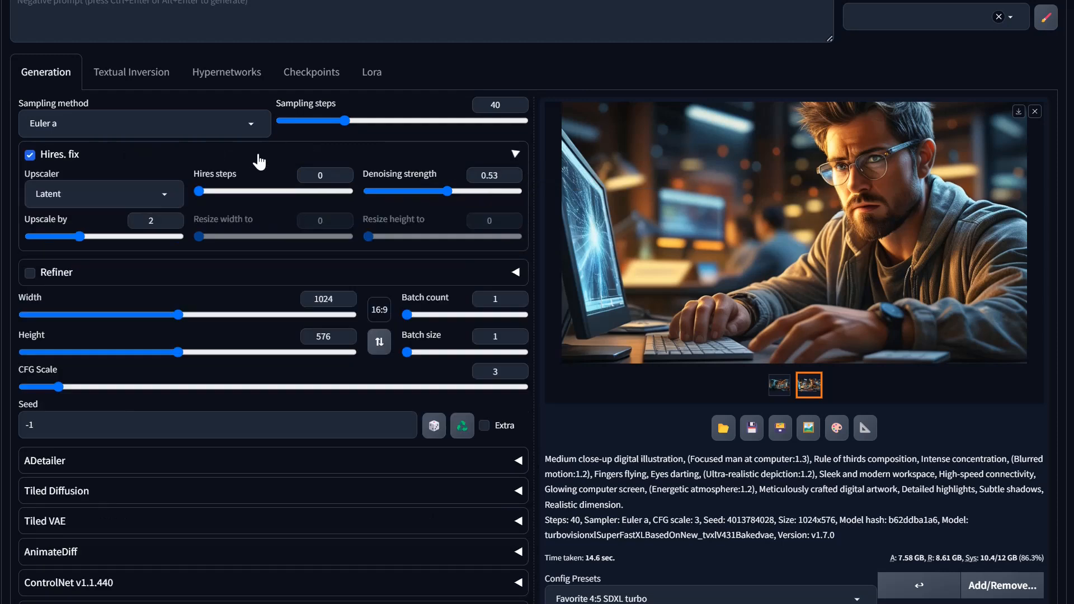
pyautogui.click(513, 153)
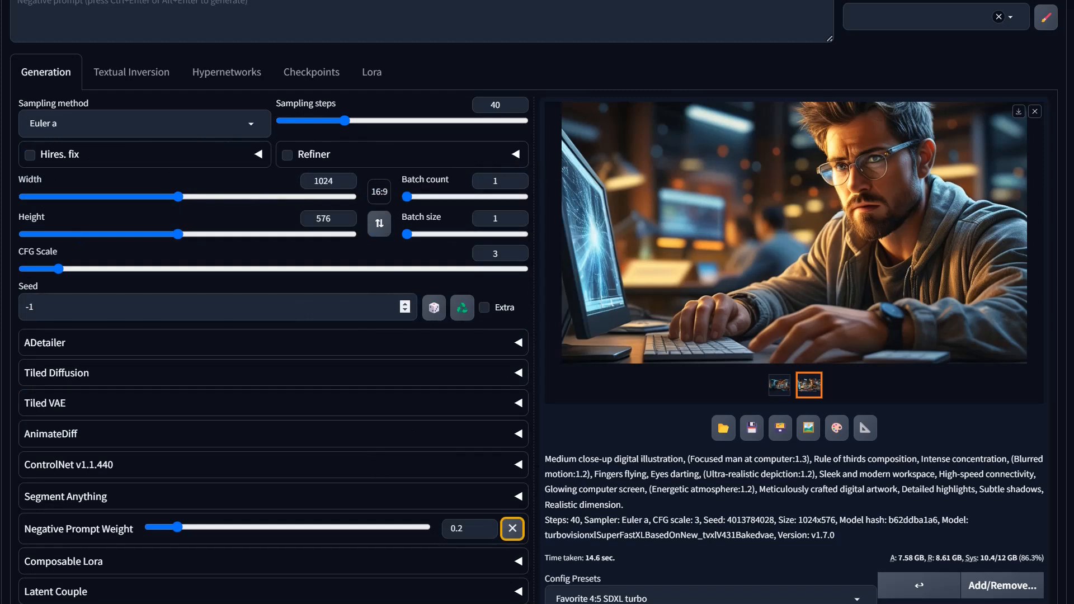
pyautogui.click(29, 155)
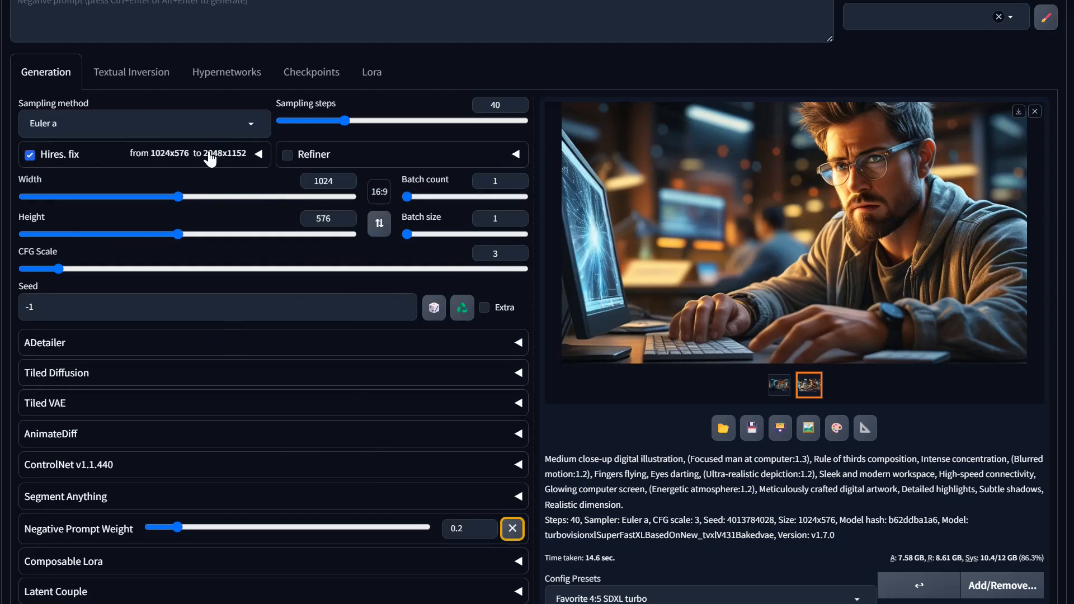
pyautogui.click(259, 161)
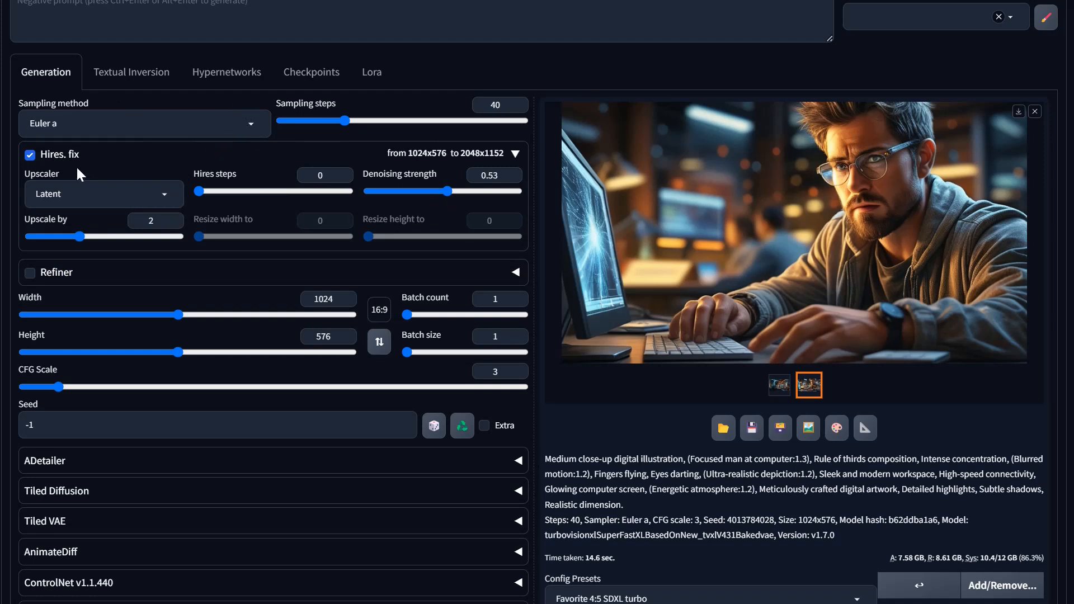
pyautogui.click(206, 153)
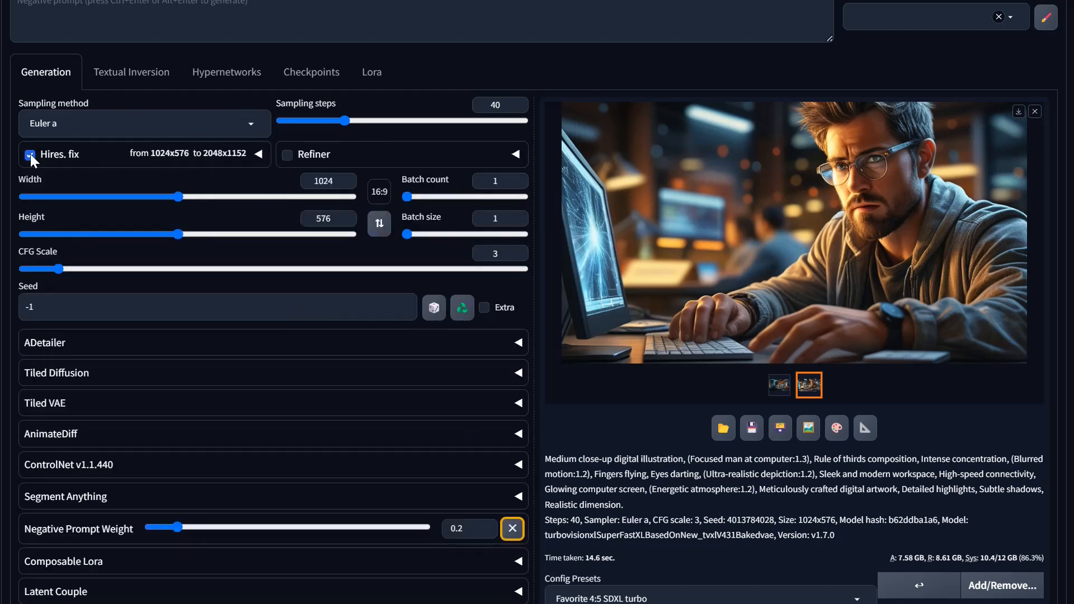
pyautogui.click(286, 155)
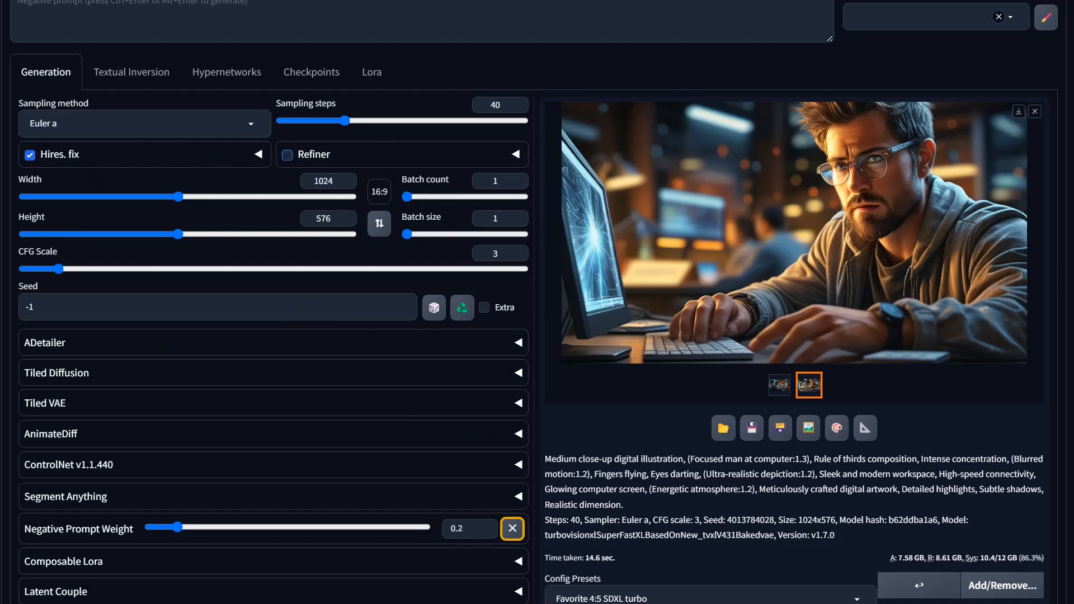
pyautogui.click(31, 156)
pyautogui.scroll(3, 444, 383)
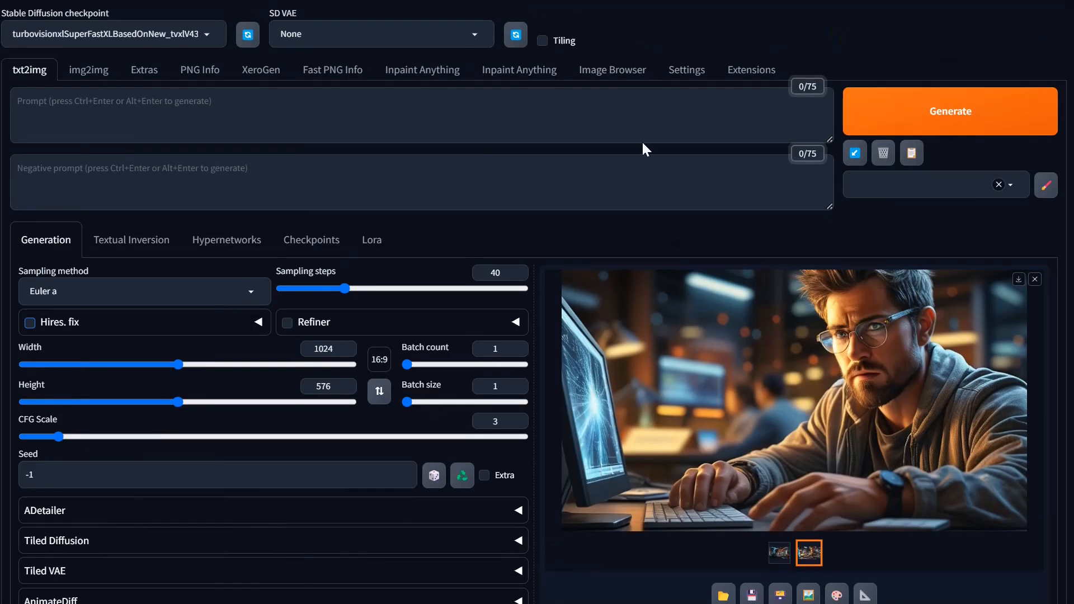
# Step: Search the txt2img images in the Image Browser for the EXIF keyword "battle" and browse the thumbnails
pyautogui.click(626, 75)
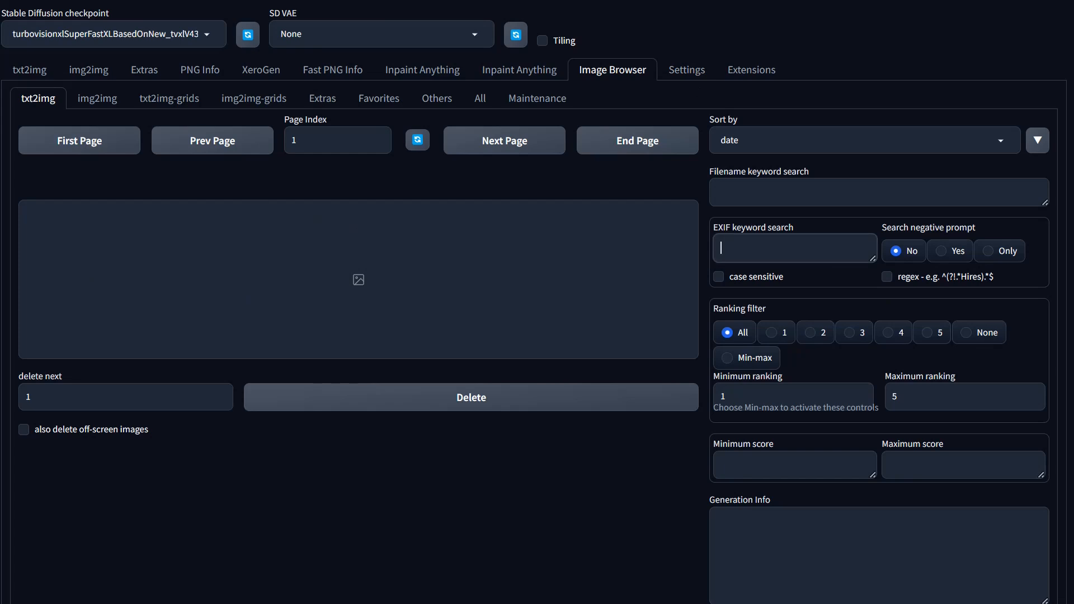
pyautogui.write('battle')
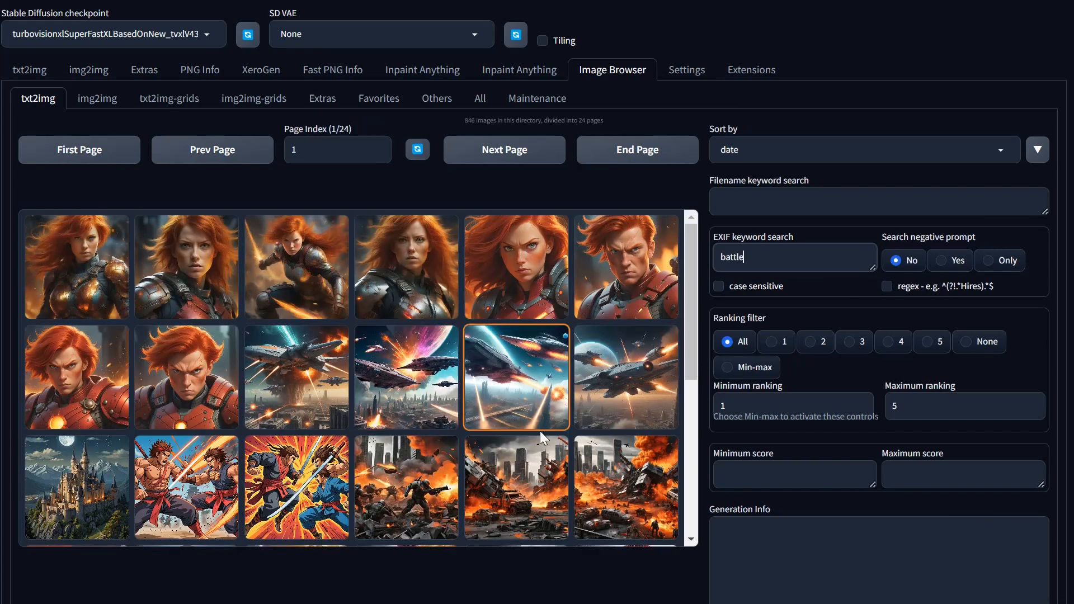
pyautogui.scroll(-3, 329, 360)
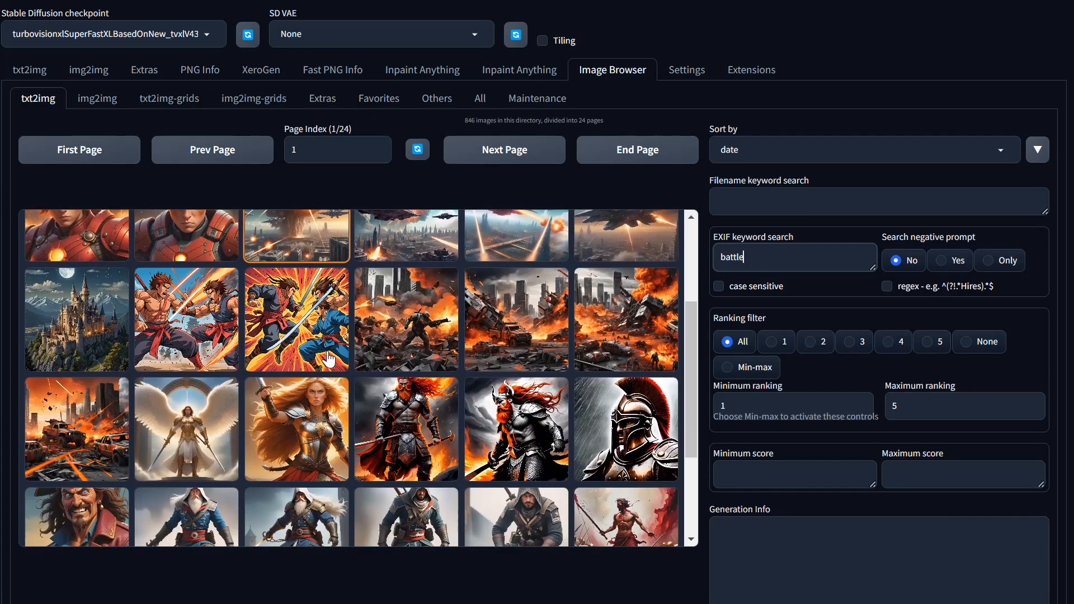
pyautogui.scroll(3, 329, 359)
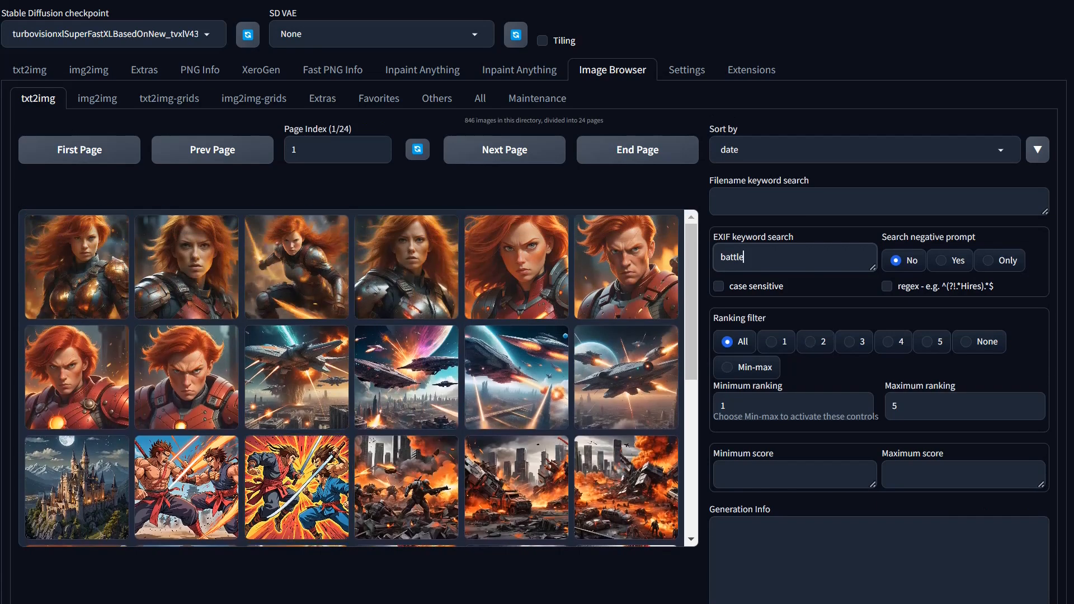
# Step: Replace the Image Browser's EXIF search keyword with "red" and run the search
pyautogui.hotkey('ctrl', 'a')
pyautogui.write('red')
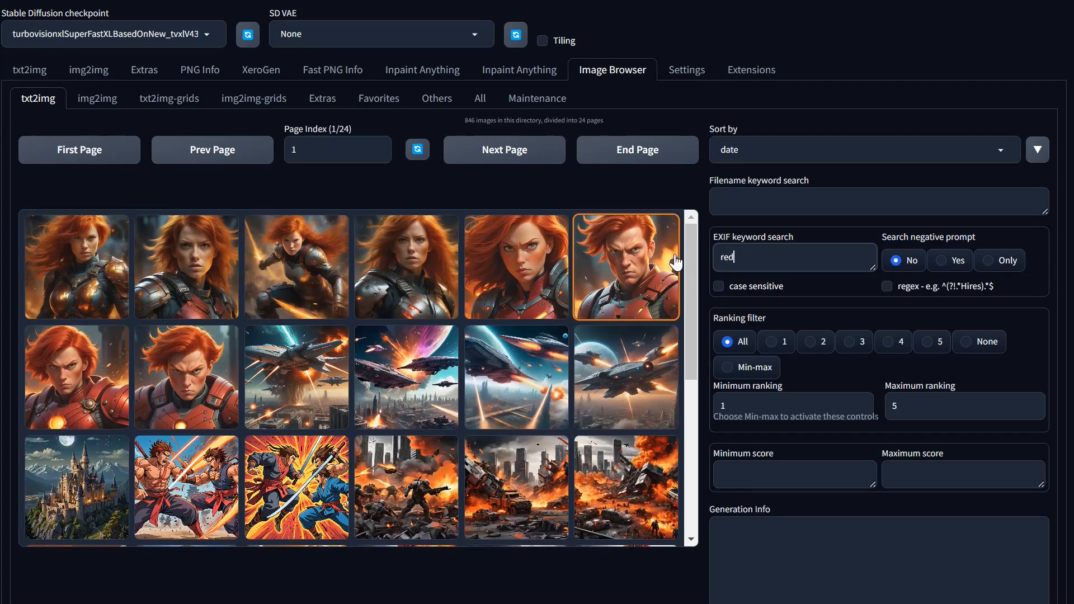
pyautogui.press('Return')
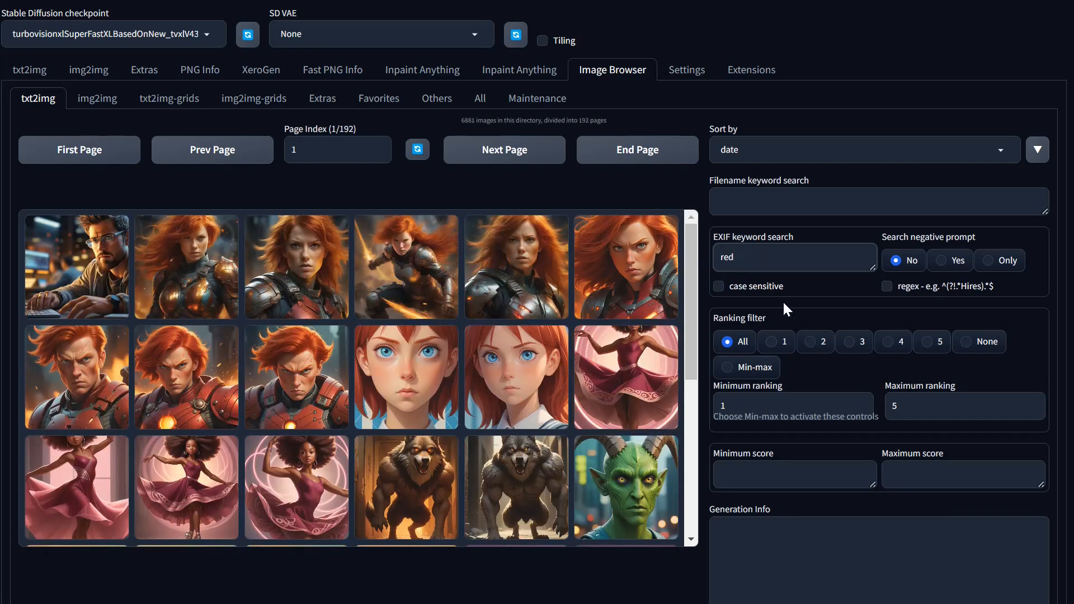
# Step: Browse the "red" results, then replace the EXIF search keyword with "man" and look through the matching thumbnails
pyautogui.scroll(-6, 426, 356)
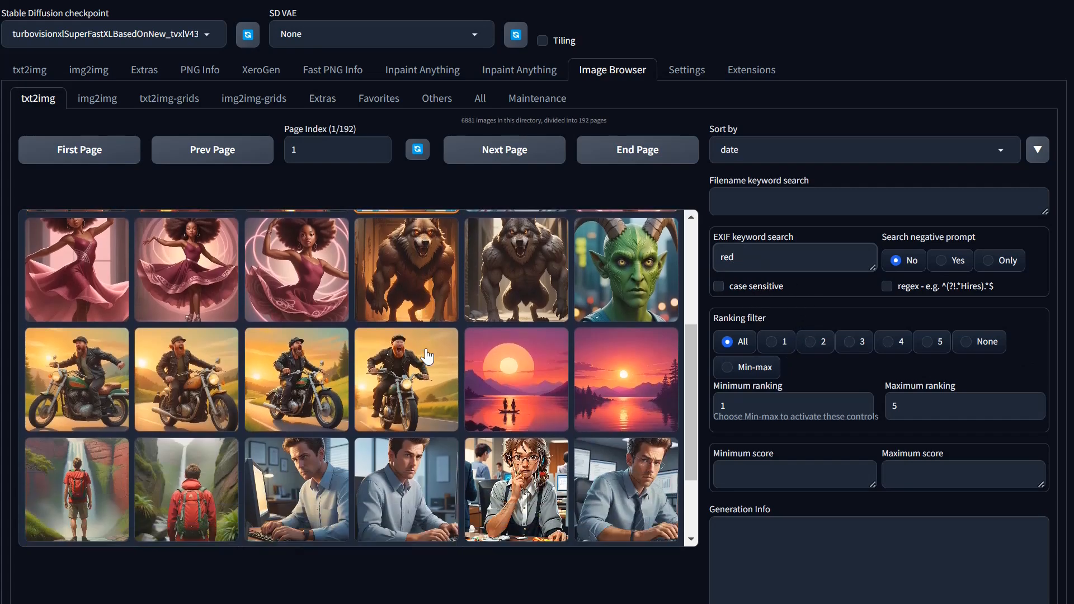
pyautogui.scroll(6, 427, 355)
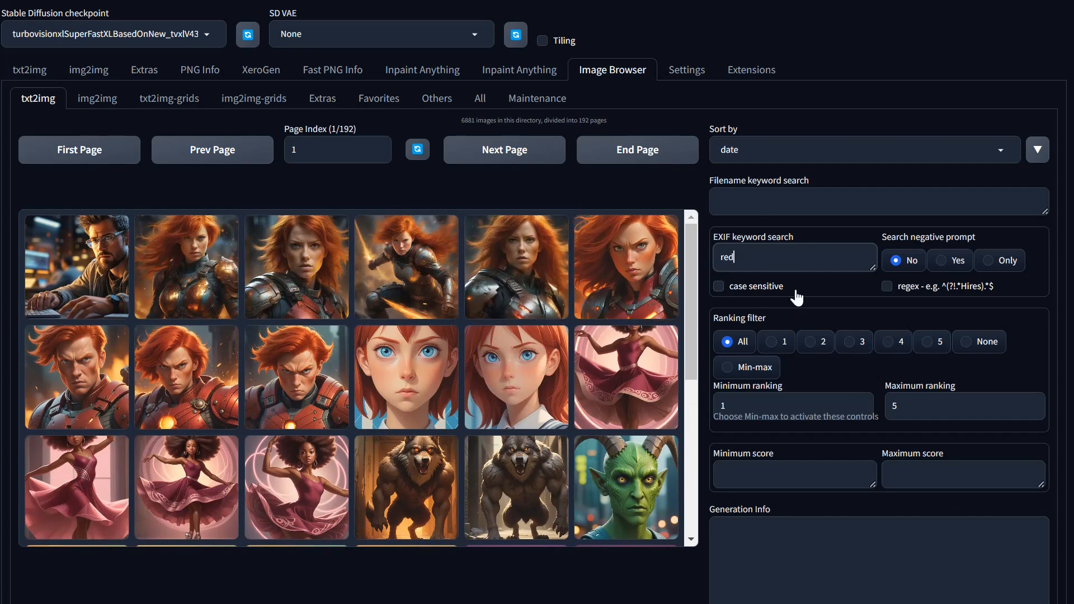
pyautogui.moveTo(735, 258); pyautogui.dragTo(664, 268)
pyautogui.write('man')
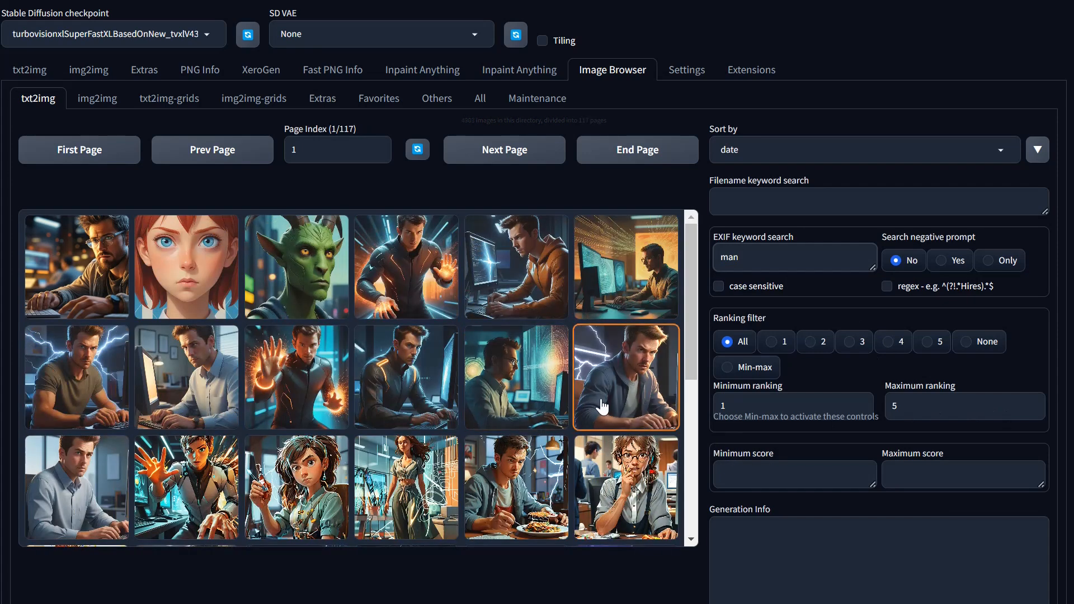
pyautogui.scroll(-2, 459, 476)
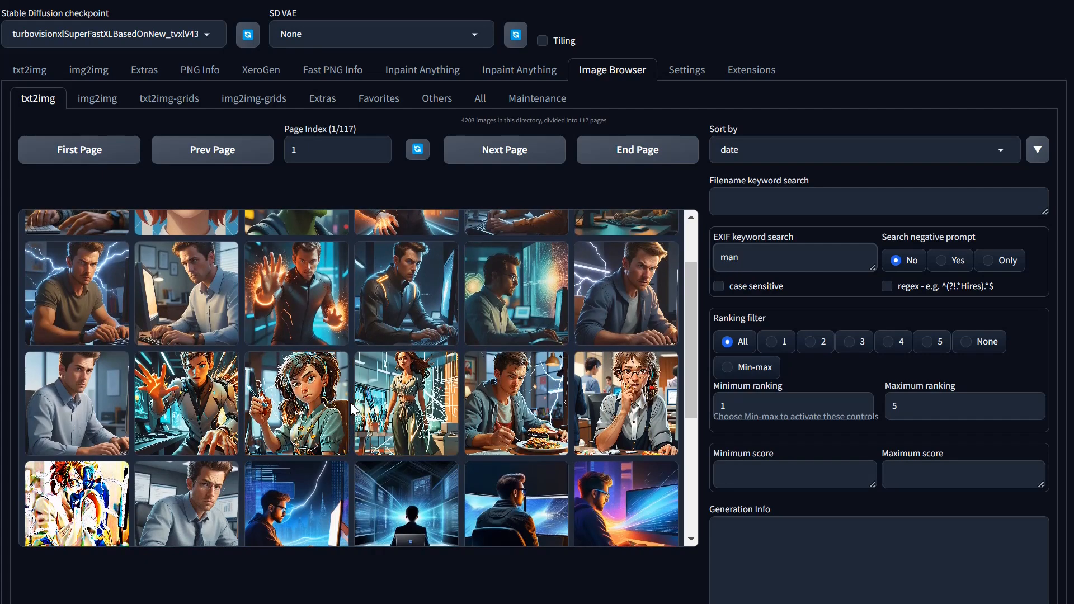
pyautogui.scroll(-4, 454, 420)
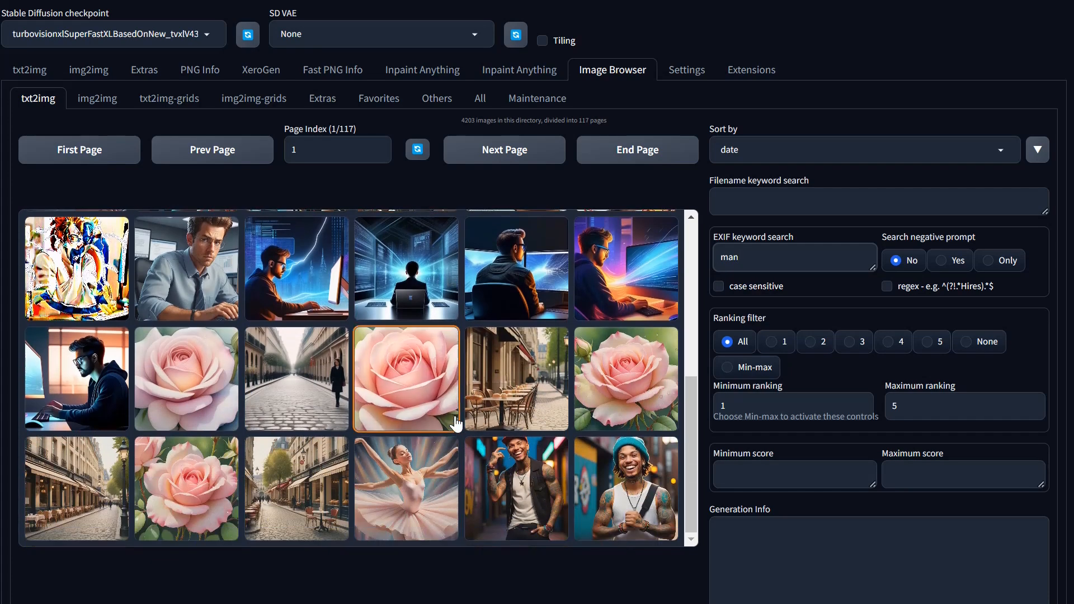
pyautogui.scroll(-3, 455, 425)
pyautogui.scroll(5, 479, 335)
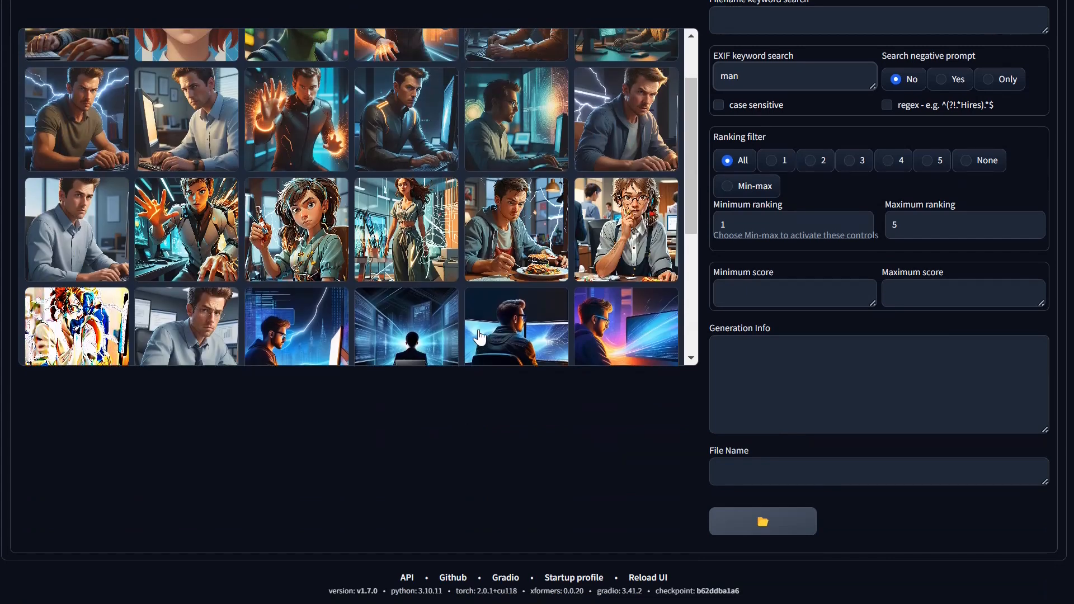
pyautogui.scroll(1, 480, 336)
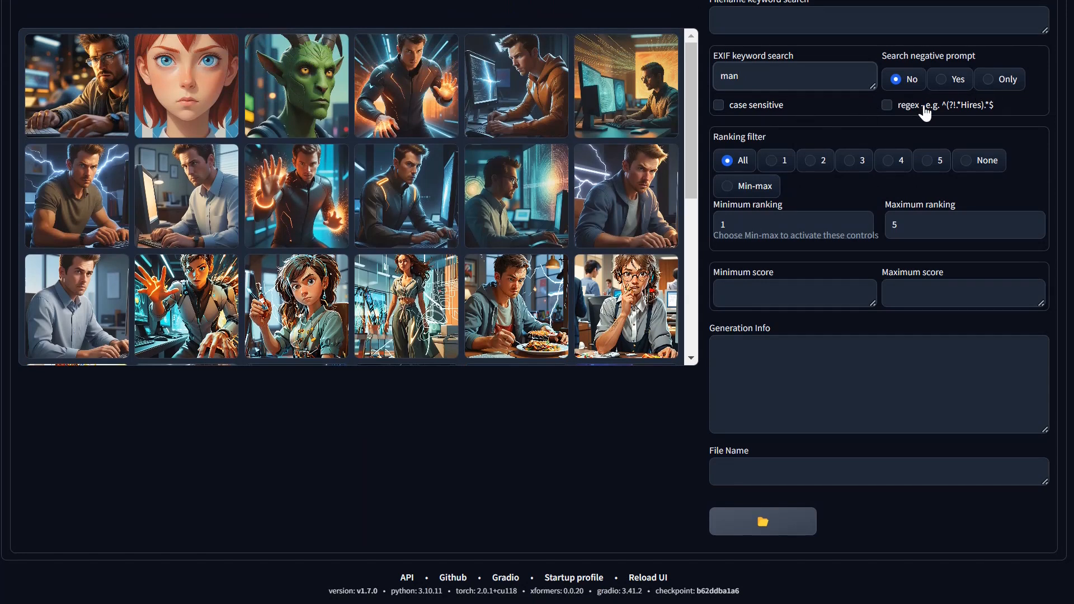
# Step: Clear the EXIF keyword and search the txt2img images for the filename keyword "02-05-2024"
pyautogui.moveTo(741, 76); pyautogui.dragTo(710, 69)
pyautogui.press('BackSpace')
pyautogui.scroll(3, 827, 274)
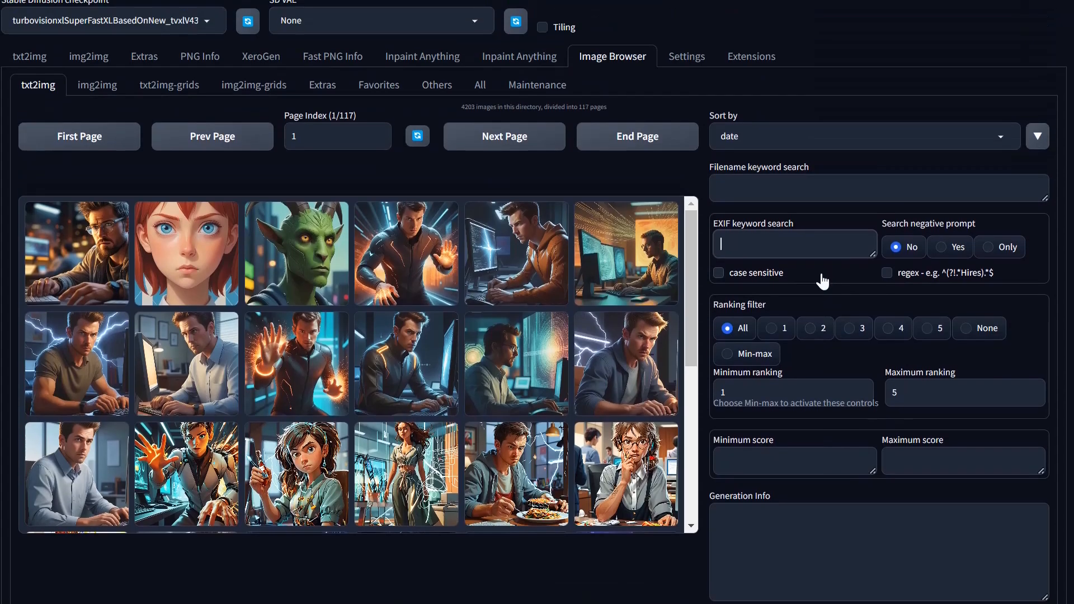
pyautogui.click(718, 188)
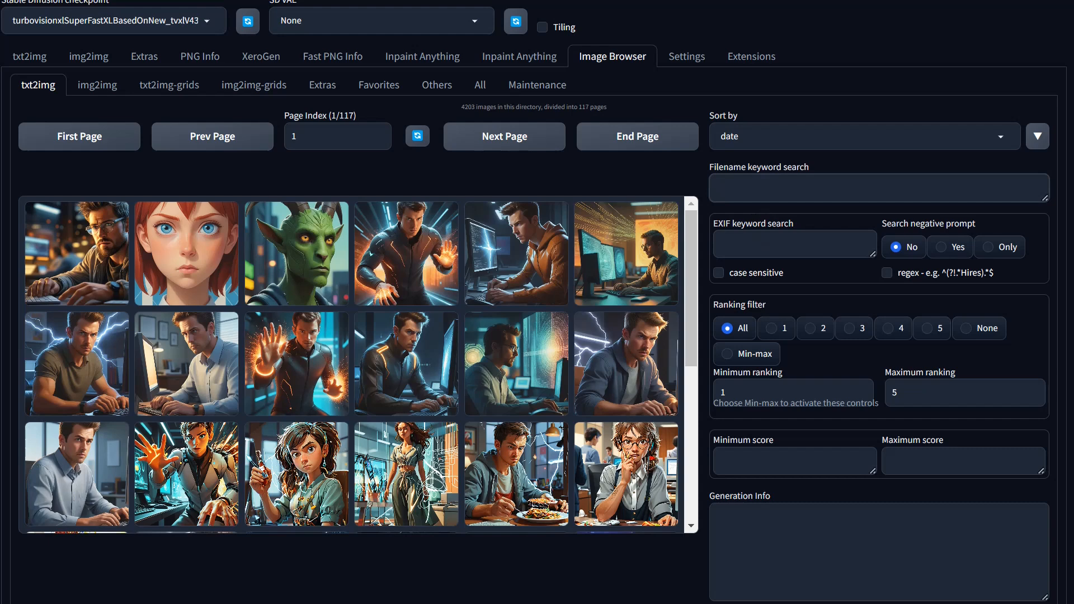
pyautogui.write('02-05-2024')
pyautogui.press('Return')
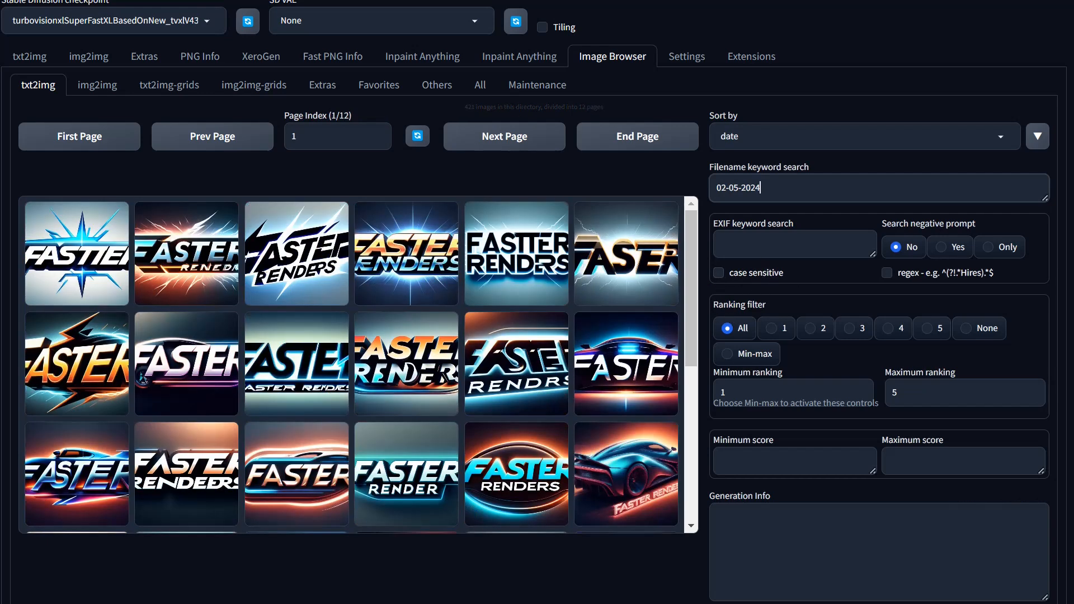
# Step: Browse the thumbnails found by the filename search and advance to page 2 of the results
pyautogui.scroll(-3, 539, 354)
pyautogui.click(538, 353)
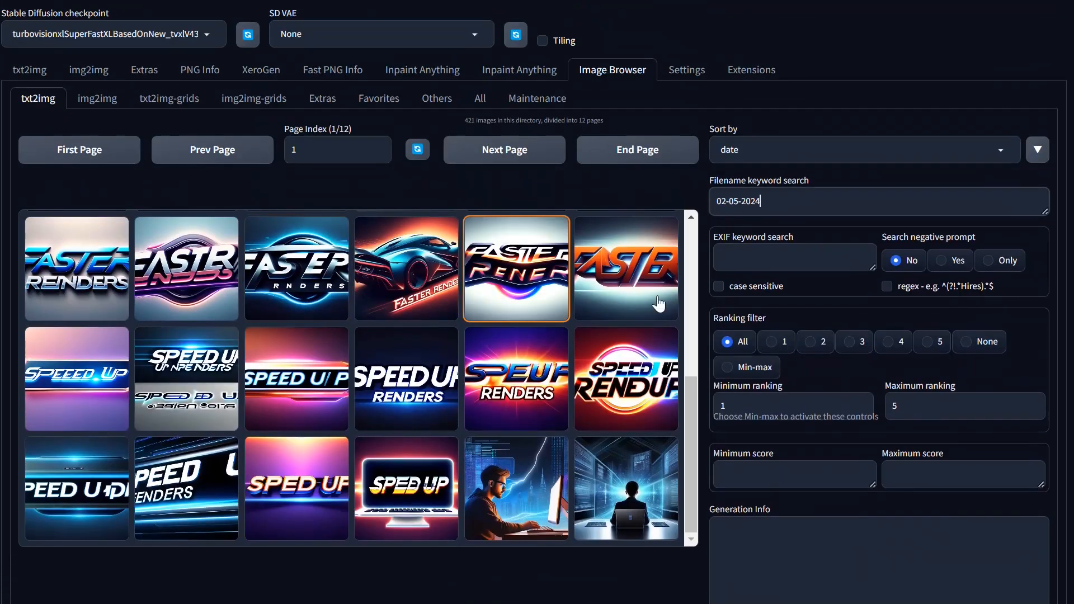
pyautogui.click(794, 262)
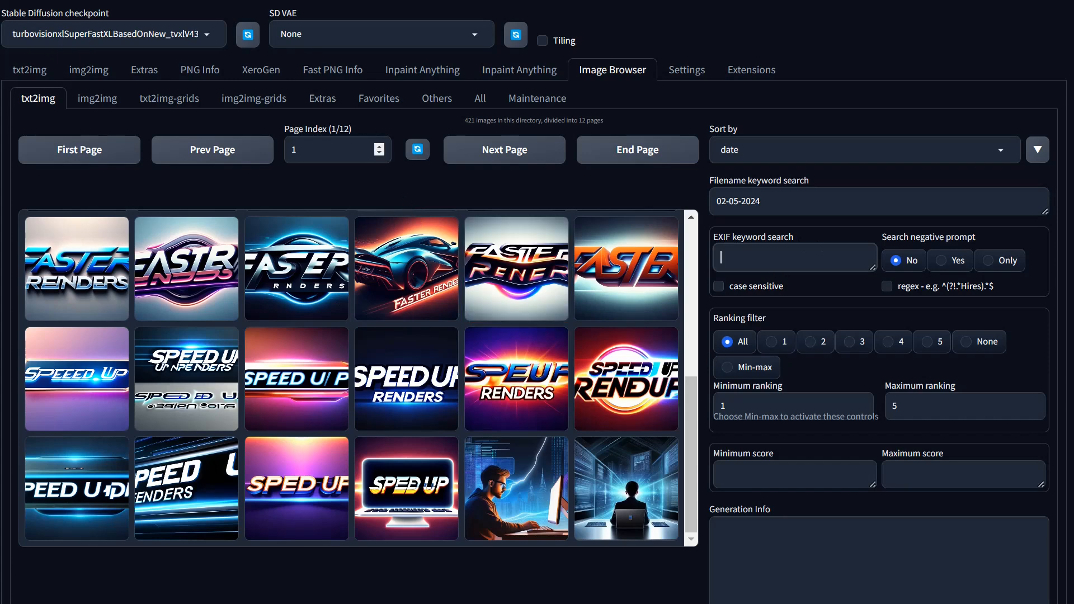
pyautogui.click(436, 391)
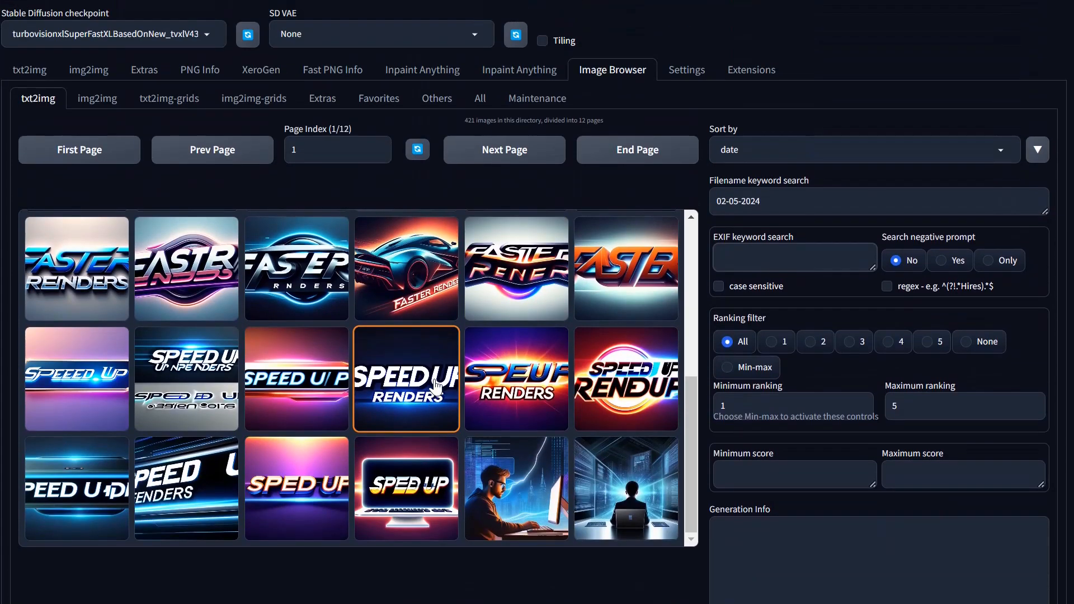
pyautogui.moveTo(700, 409); pyautogui.dragTo(704, 218)
pyautogui.click(519, 159)
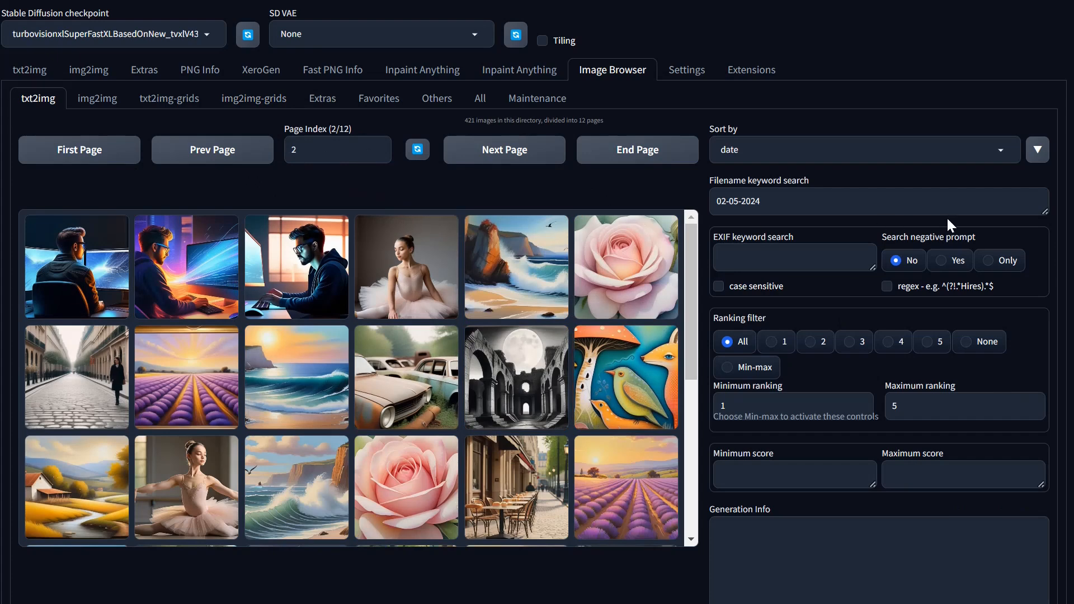
# Step: Narrow the "02-05-2024" filename search with the EXIF keyword "rose" and look over the matching images
pyautogui.click(794, 257)
pyautogui.write('rose')
pyautogui.press('Return')
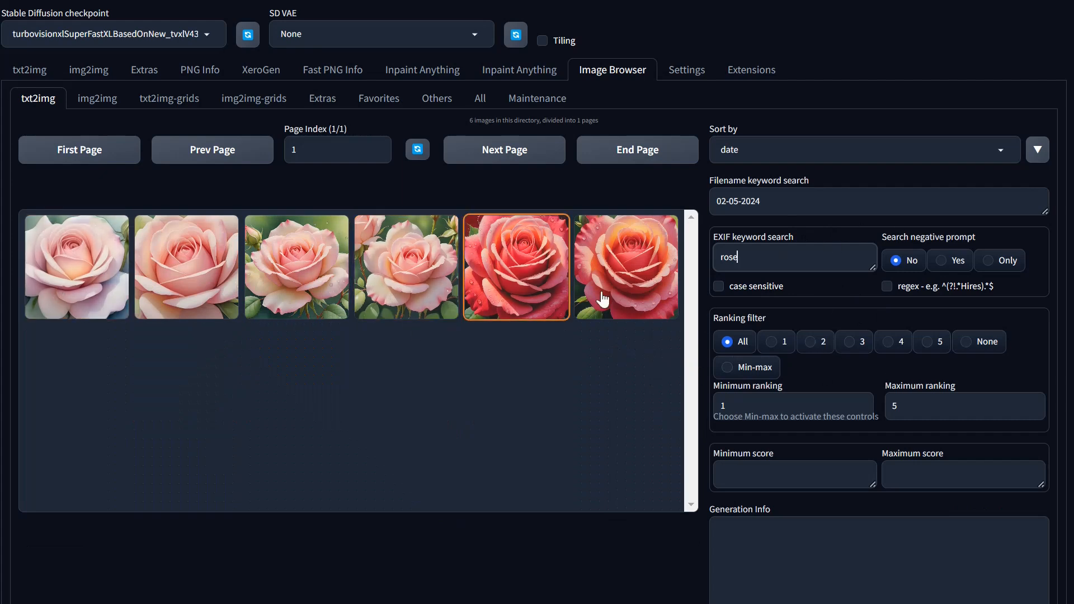
pyautogui.scroll(-3, 559, 424)
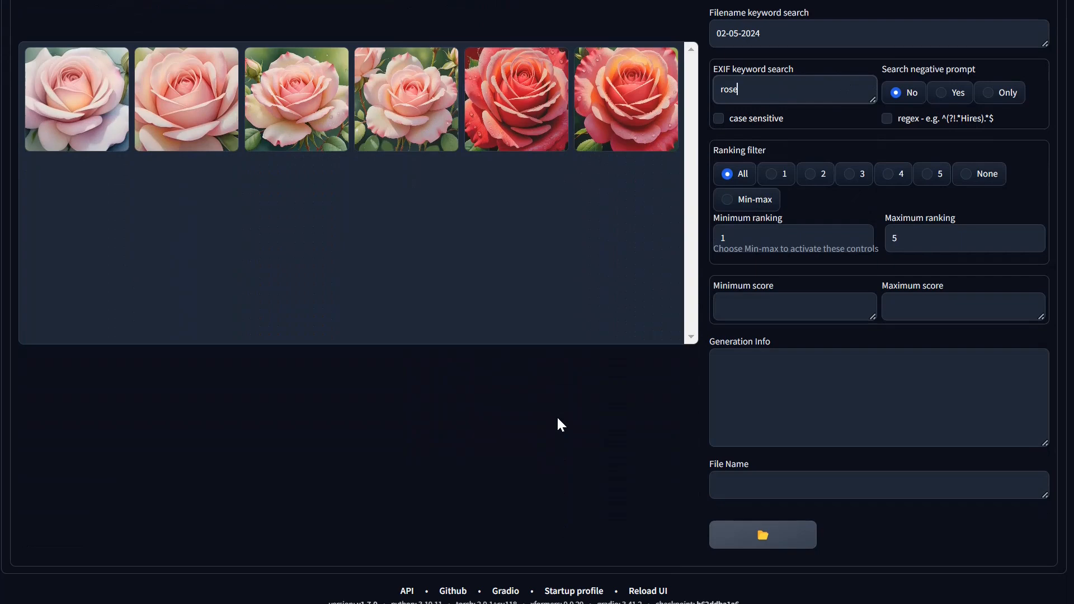
pyautogui.scroll(3, 558, 424)
# Step: Open the fifth image, a red rose, and examine its generation info, file name and the available send-to options
pyautogui.click(540, 312)
pyautogui.scroll(-3, 820, 534)
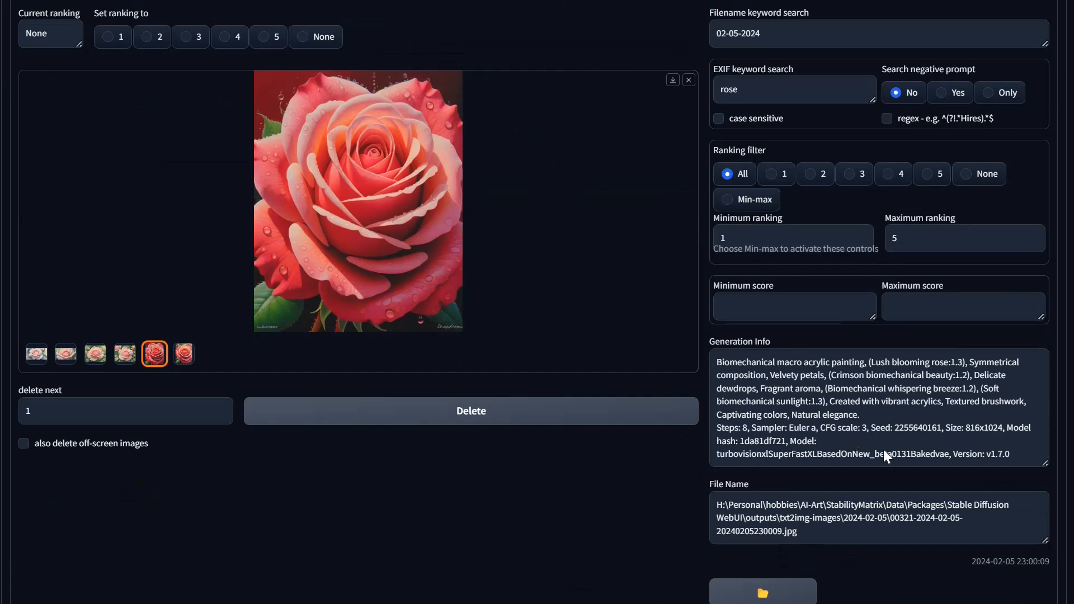
pyautogui.scroll(-4, 769, 481)
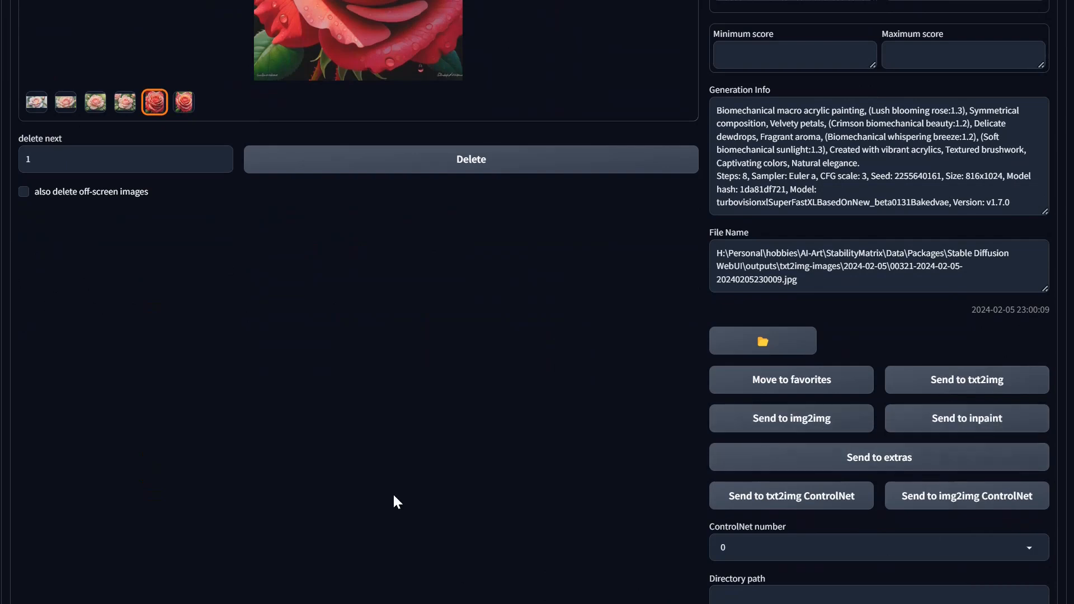
pyautogui.scroll(5, 574, 443)
pyautogui.scroll(-5, 575, 446)
pyautogui.scroll(5, 493, 415)
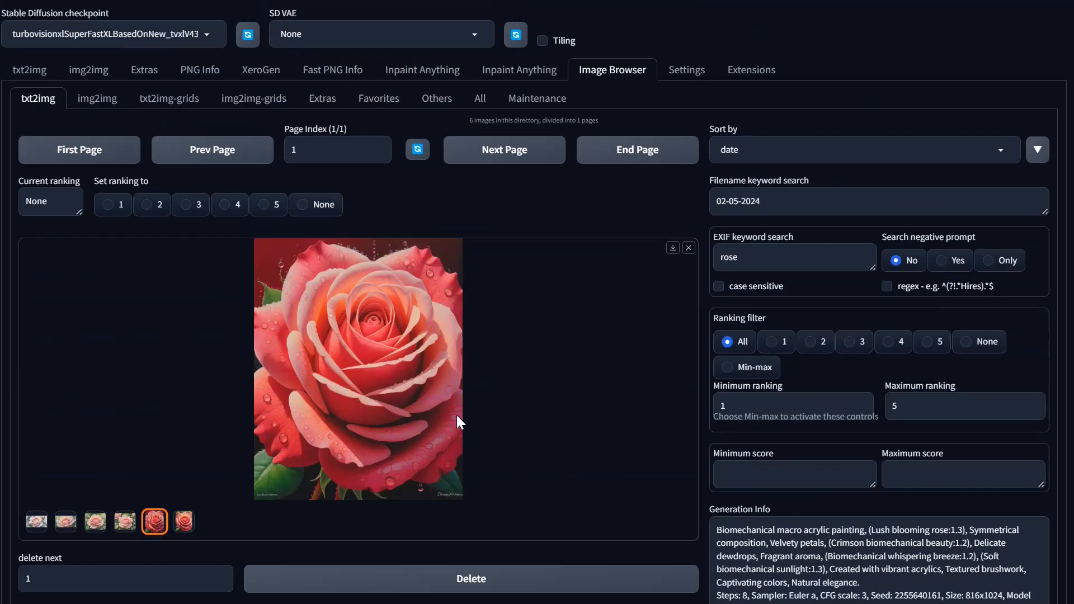